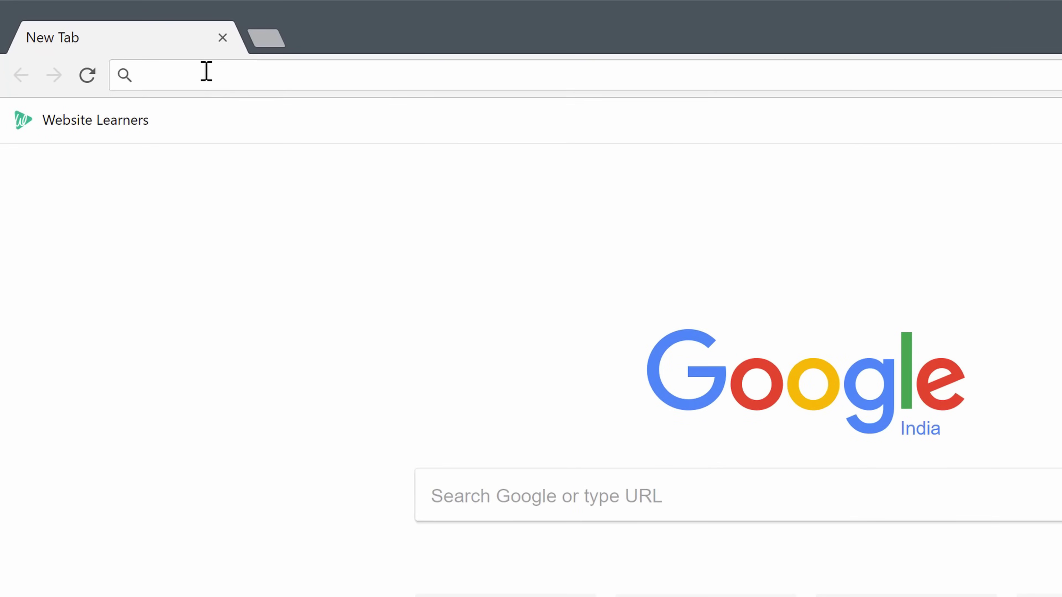
Load godaddy.com and sign in to the existing GoDaddy account
{"action": "type", "text": "godaddy.com"}
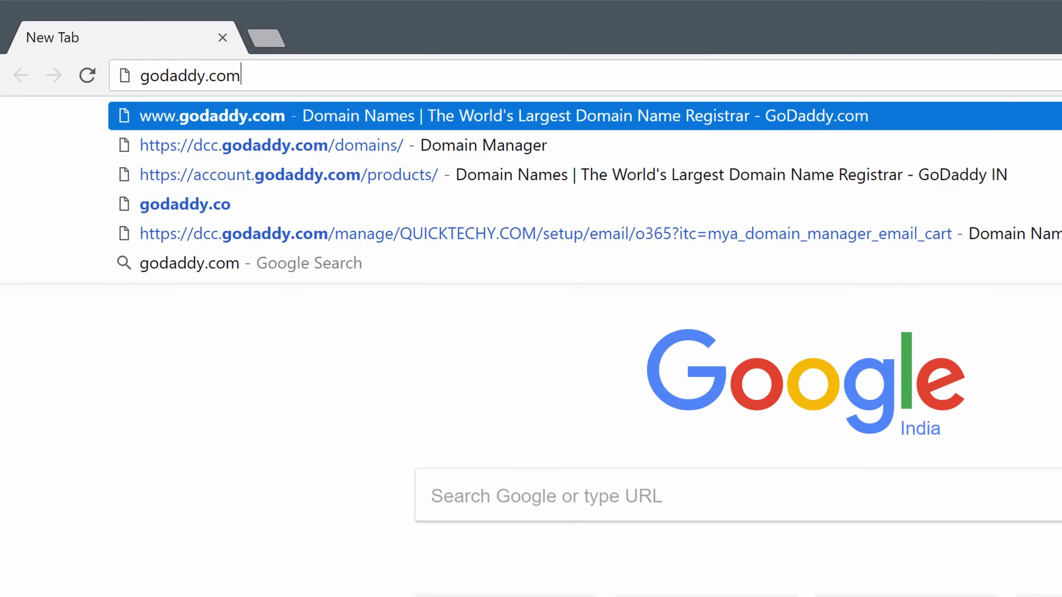
{"action": "key", "text": "Return"}
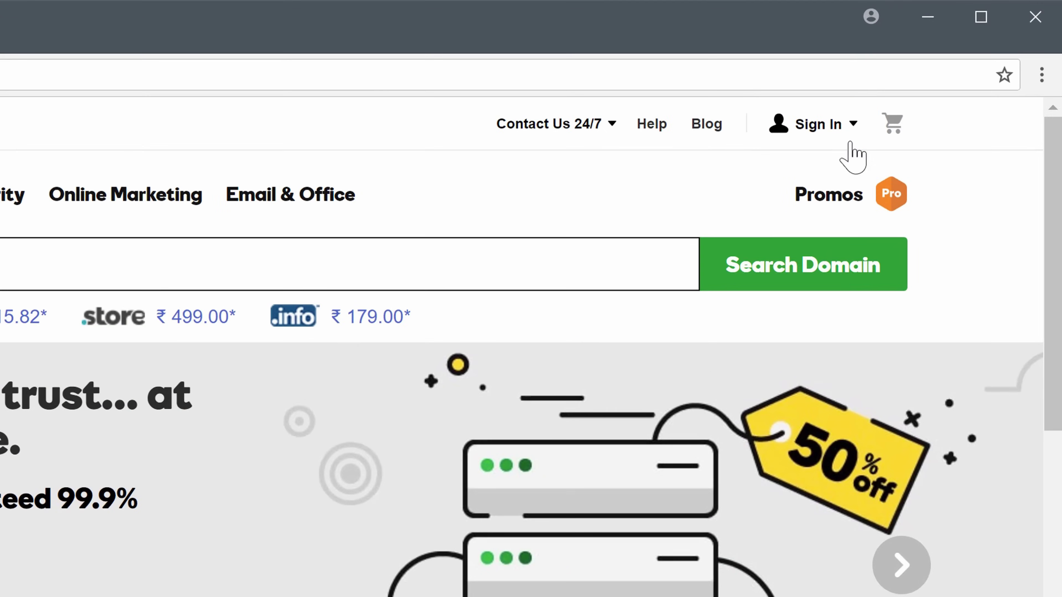
{"action": "left_click", "coordinate": [841, 133]}
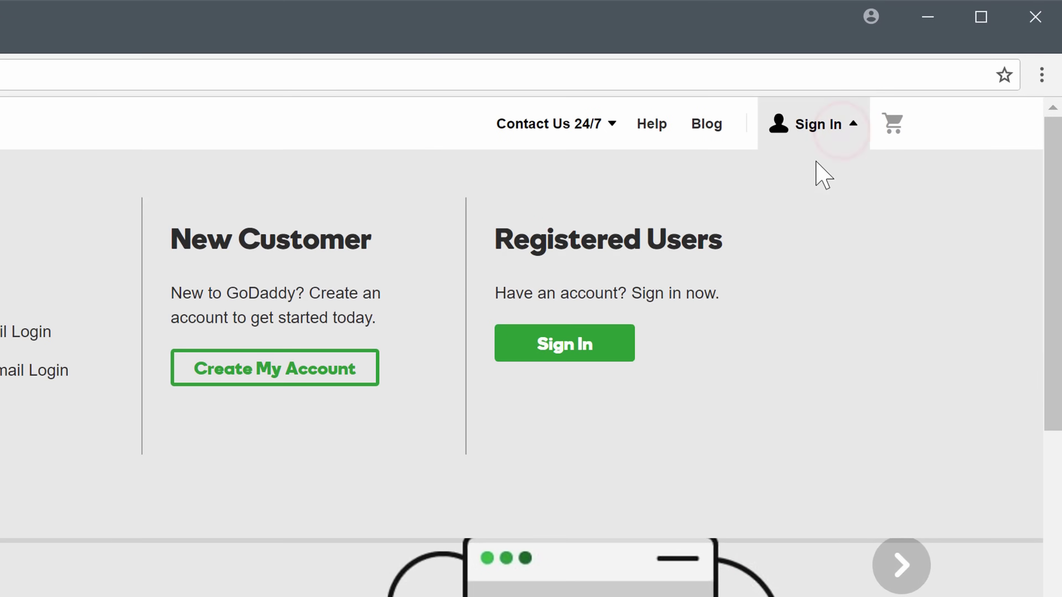
{"action": "left_click", "coordinate": [563, 358]}
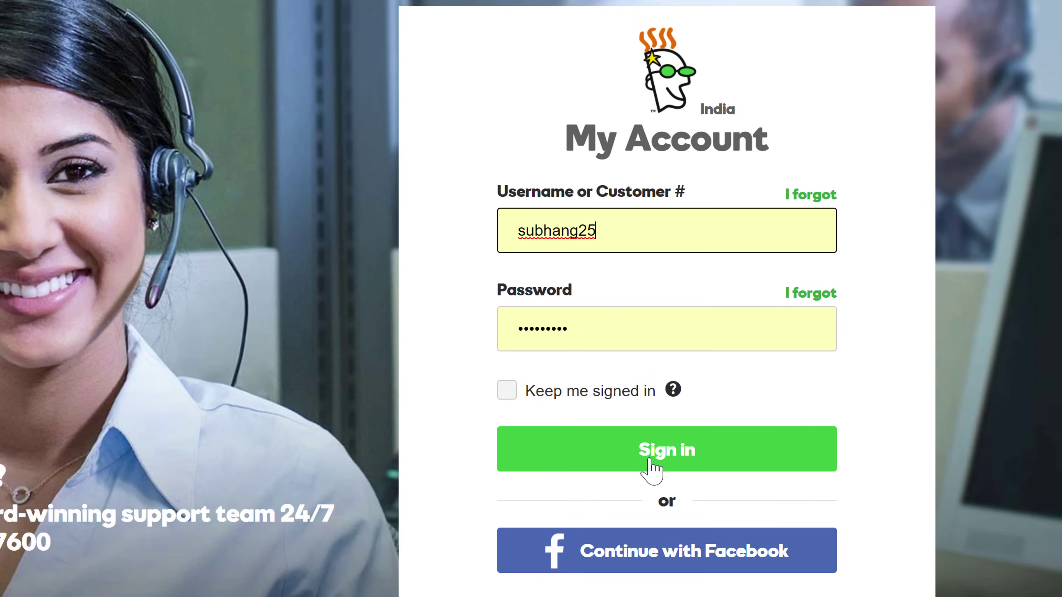
{"action": "left_click", "coordinate": [650, 460]}
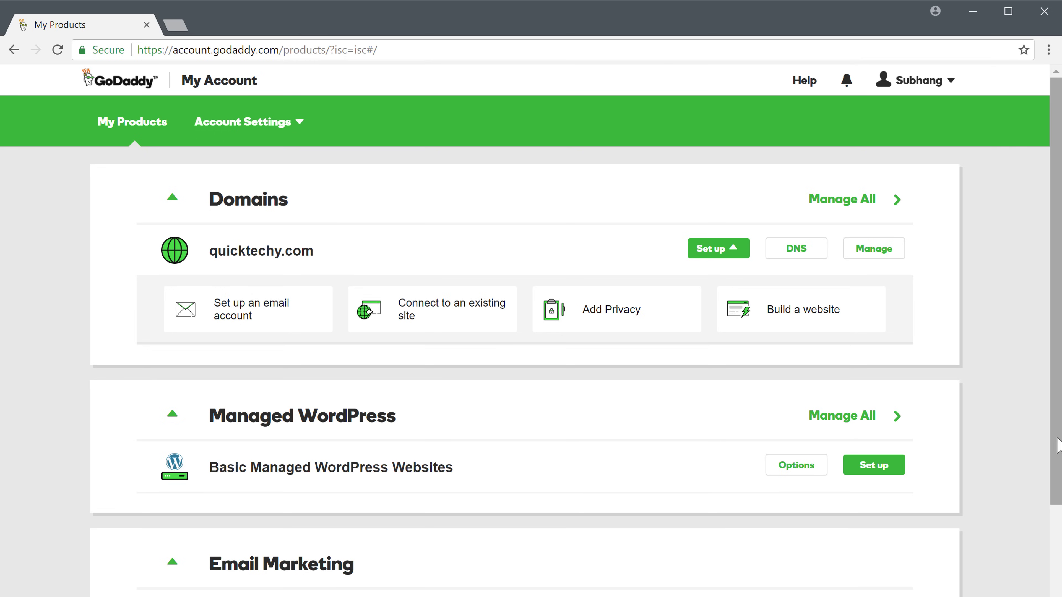
Redeem the free Email Forwarding product under Additional Products and start a new forward
{"action": "left_click_drag", "start_coordinate": [1056, 438], "coordinate": [1059, 559]}
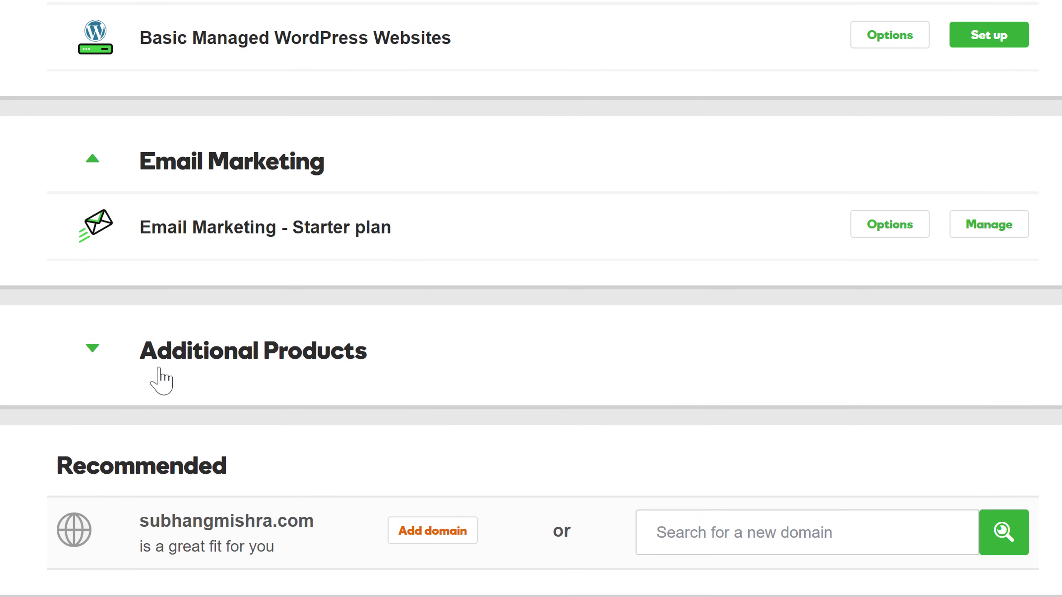
{"action": "left_click", "coordinate": [159, 368]}
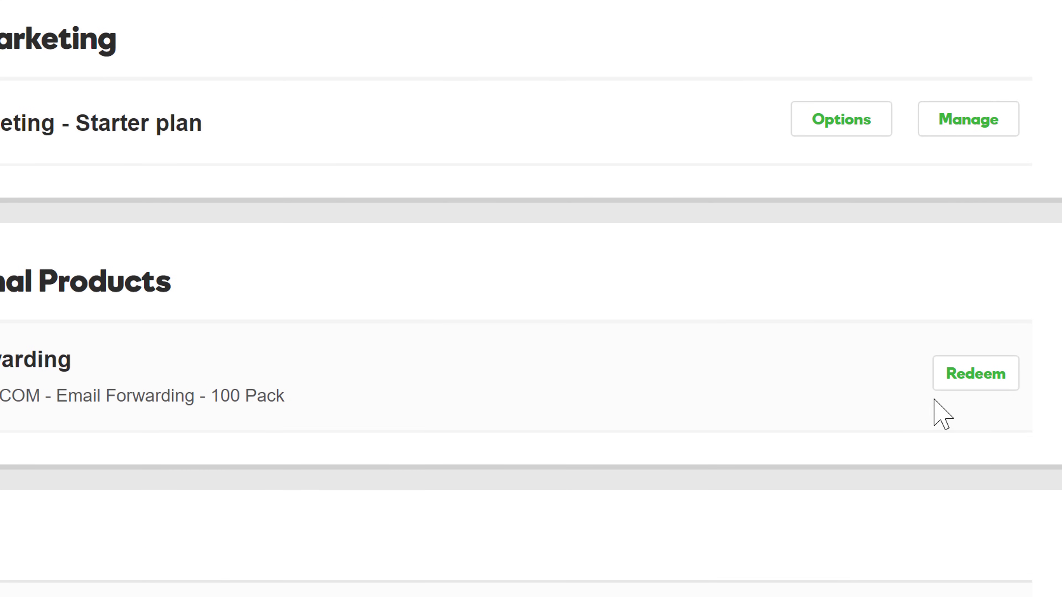
{"action": "left_click", "coordinate": [957, 391]}
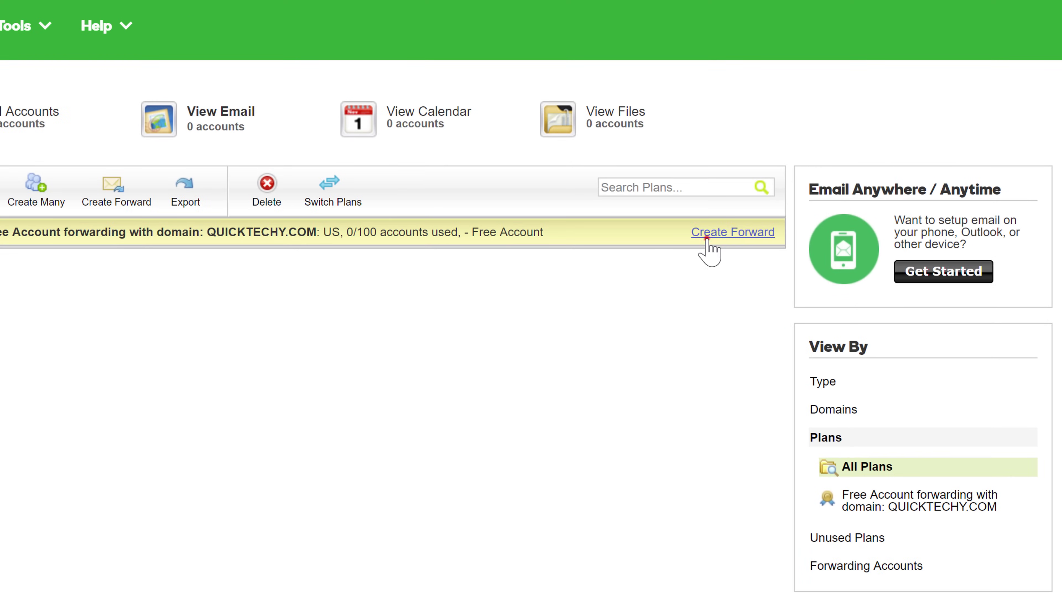
{"action": "left_click", "coordinate": [706, 234]}
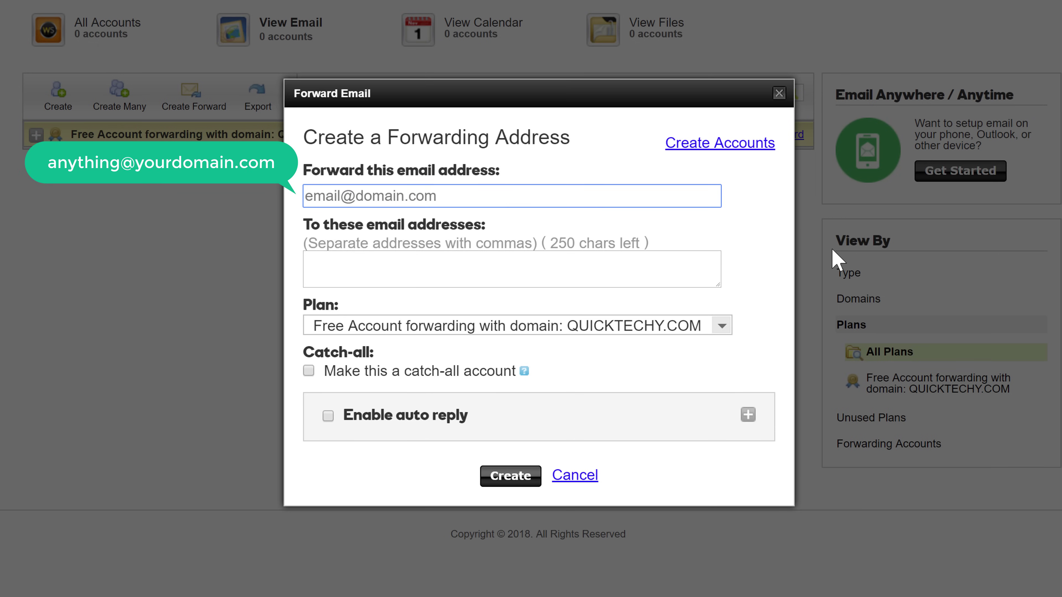
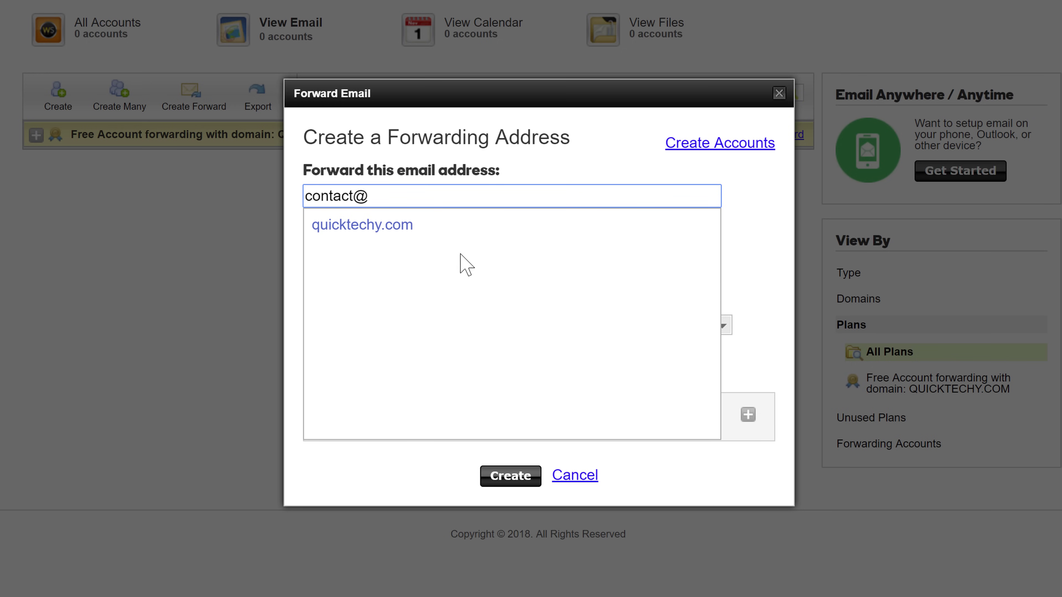
Create a 'contact' forward on quicktechy.com that delivers to the owner's Gmail address
{"action": "left_click", "coordinate": [337, 233]}
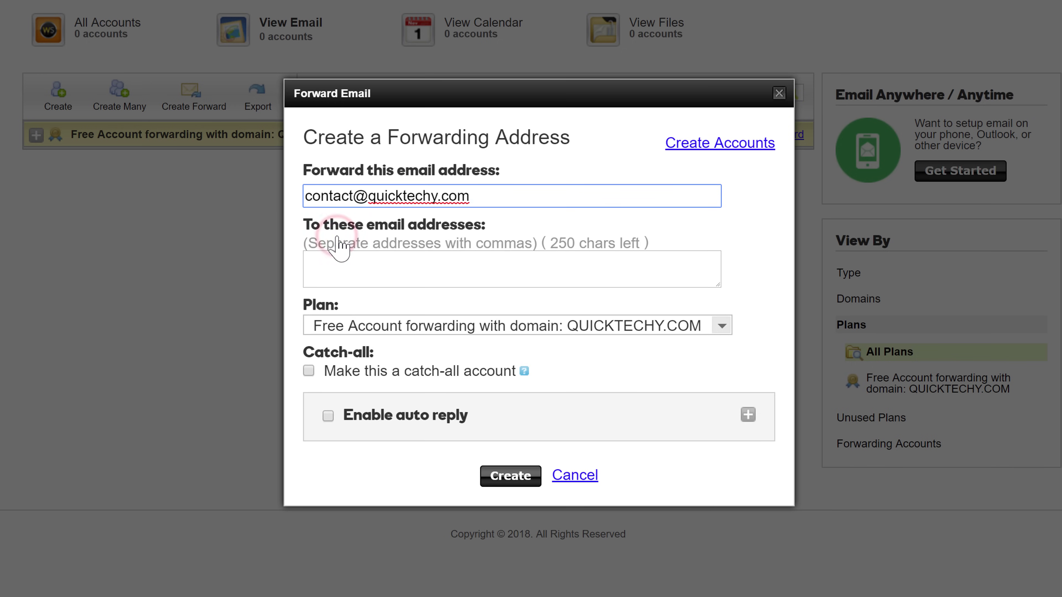
{"action": "left_click", "coordinate": [338, 270]}
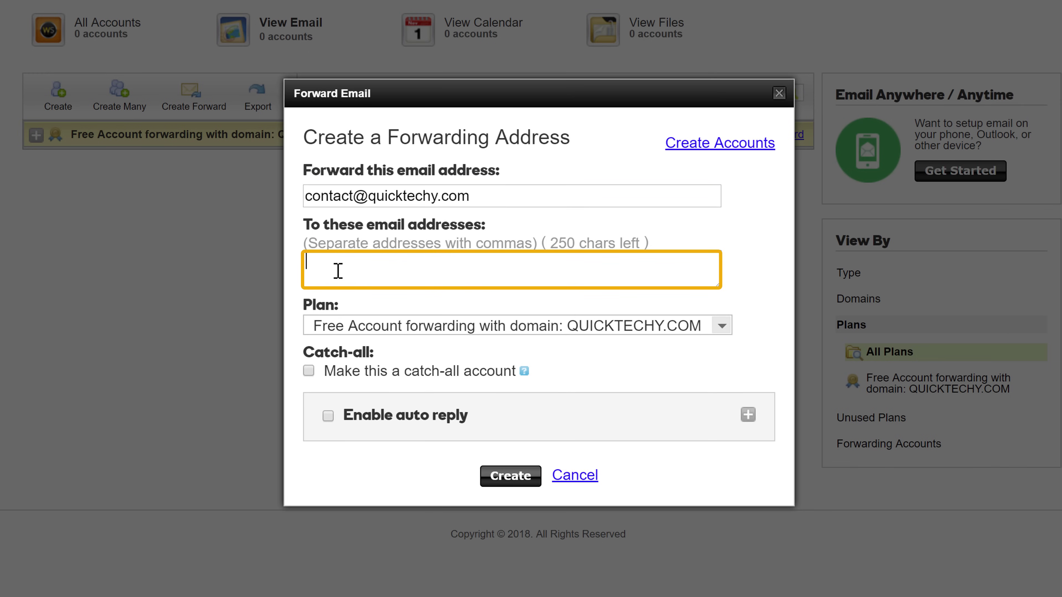
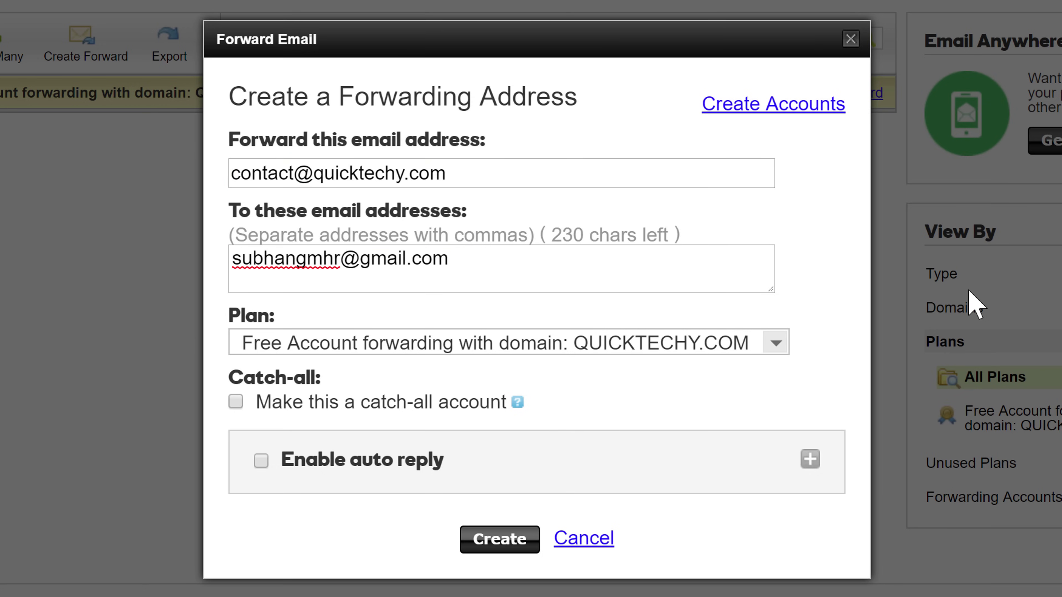
{"action": "left_click", "coordinate": [490, 552]}
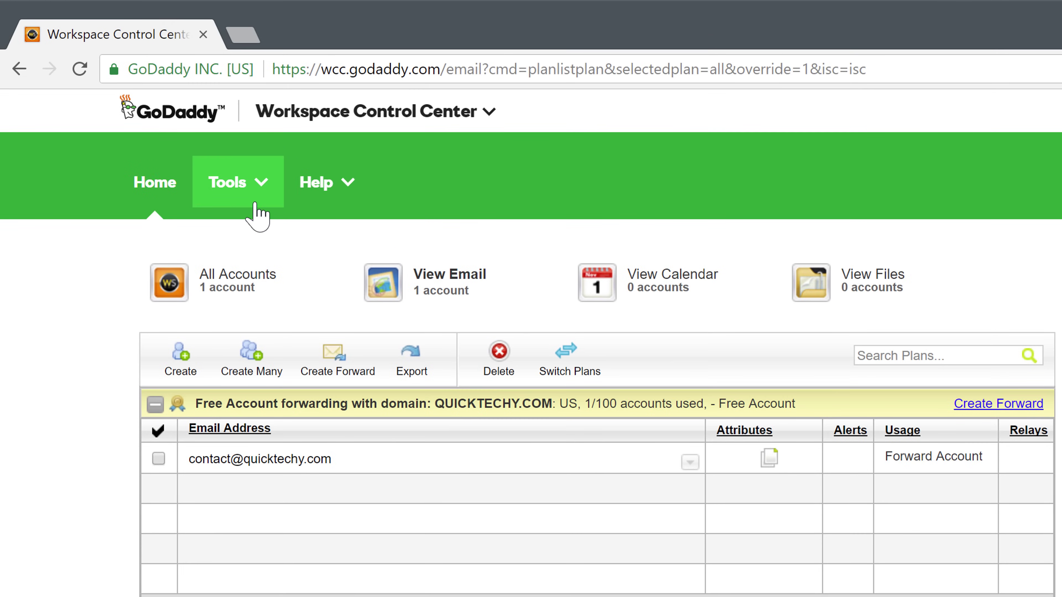
{"action": "left_click", "coordinate": [183, 146]}
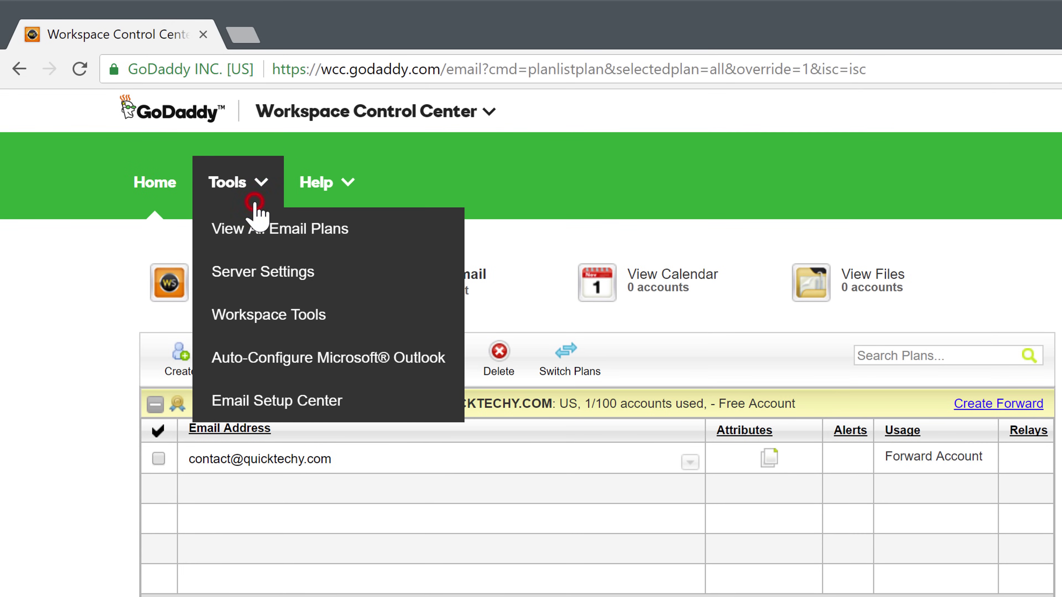
Show the Server Settings for quicktechy.com, listing the required MX values
{"action": "left_click", "coordinate": [231, 283]}
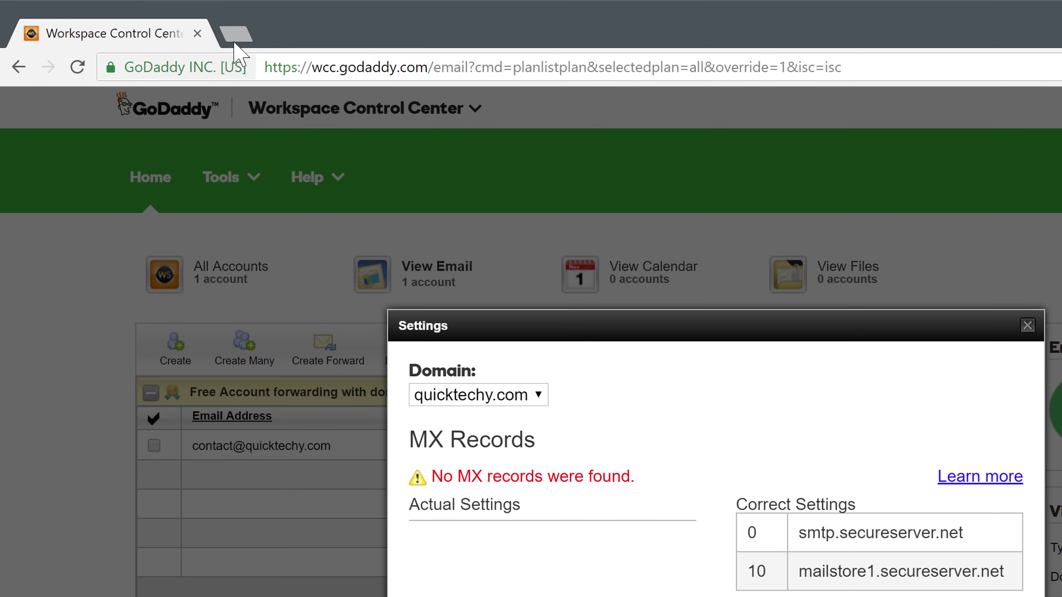
In a new GoDaddy tab, open quicktechy.com's DNS management from My Products and add a record
{"action": "left_click", "coordinate": [238, 37]}
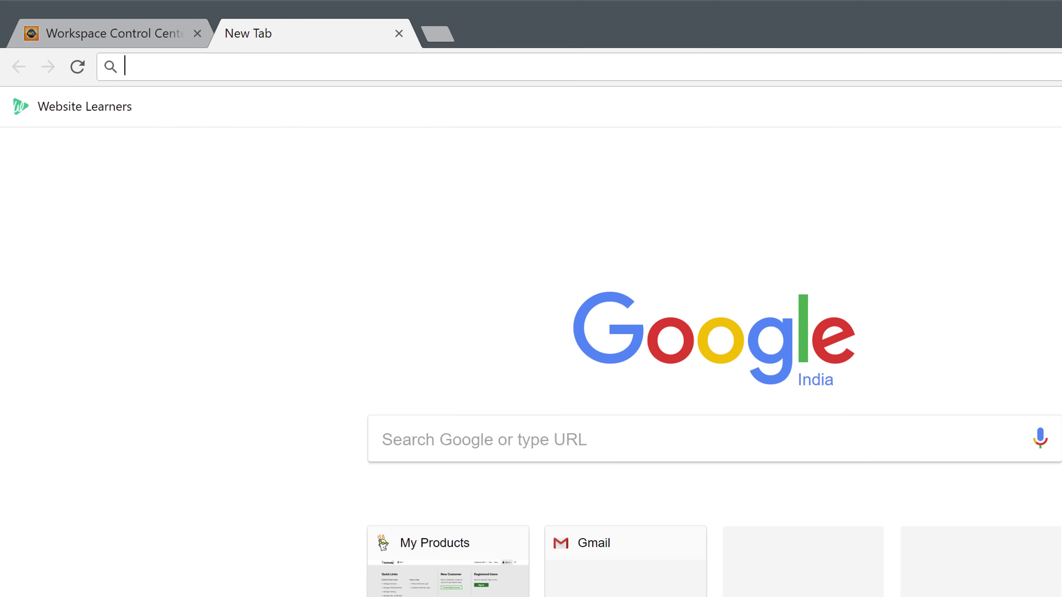
{"action": "type", "text": "godaddy.com"}
{"action": "key", "text": "Return"}
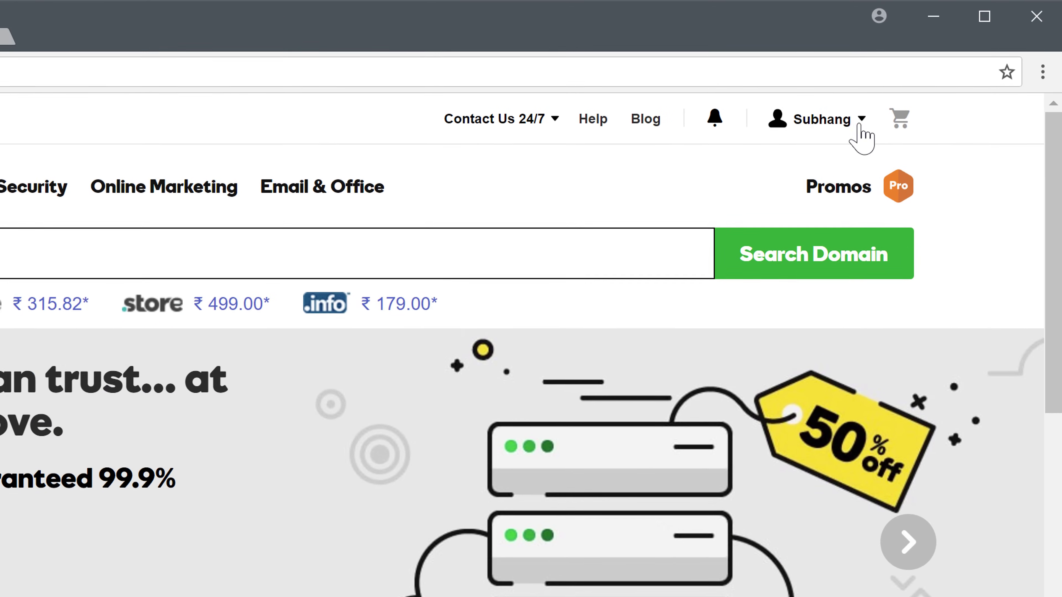
{"action": "left_click", "coordinate": [899, 97]}
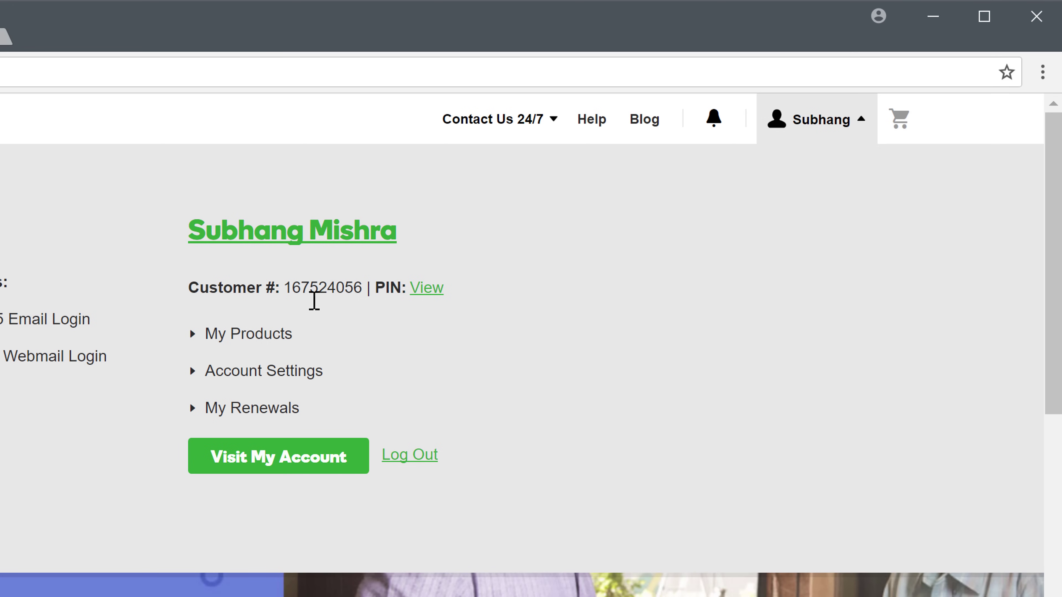
{"action": "left_click", "coordinate": [240, 339]}
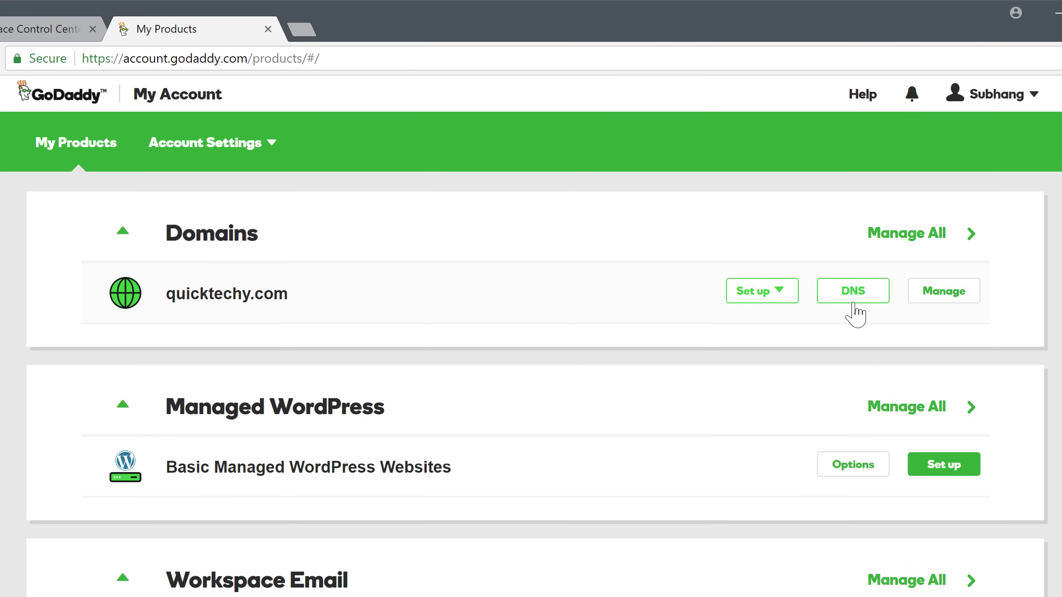
{"action": "left_click", "coordinate": [836, 288]}
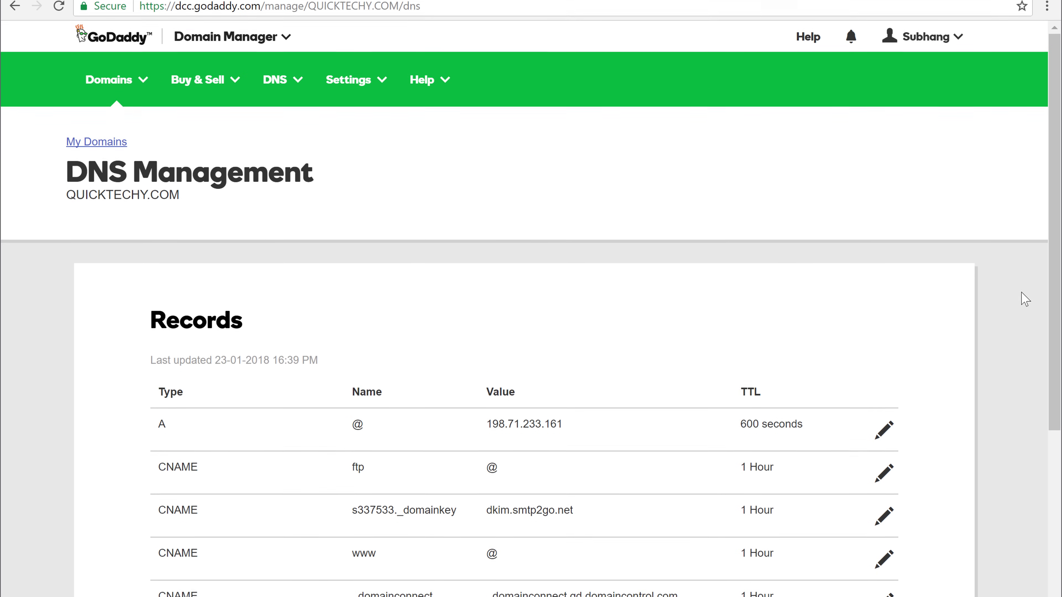
{"action": "scroll", "coordinate": [1056, 269], "scroll_direction": "down", "scroll_amount": 6}
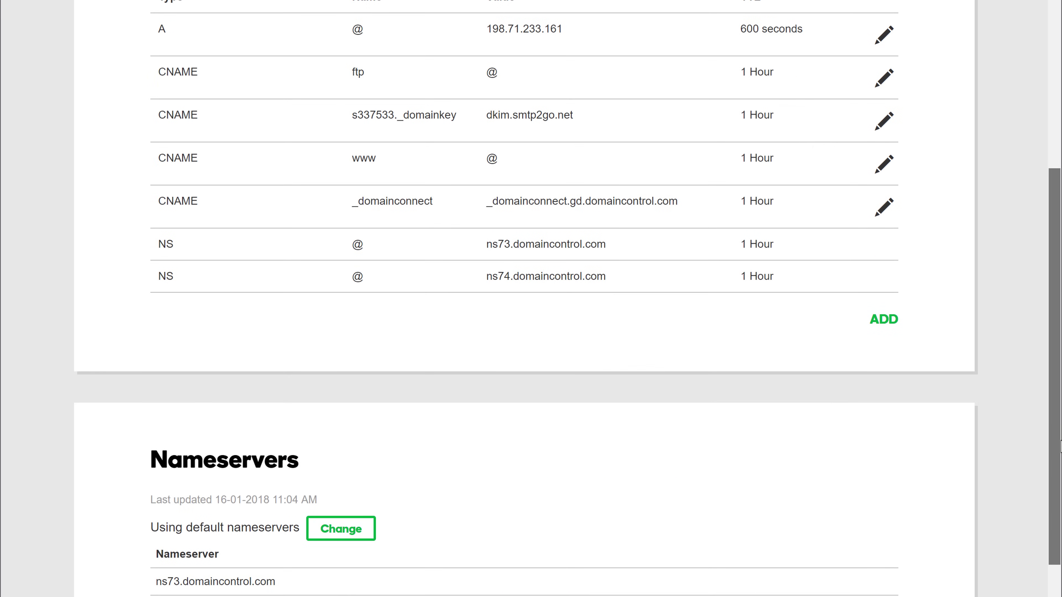
{"action": "left_click", "coordinate": [878, 325]}
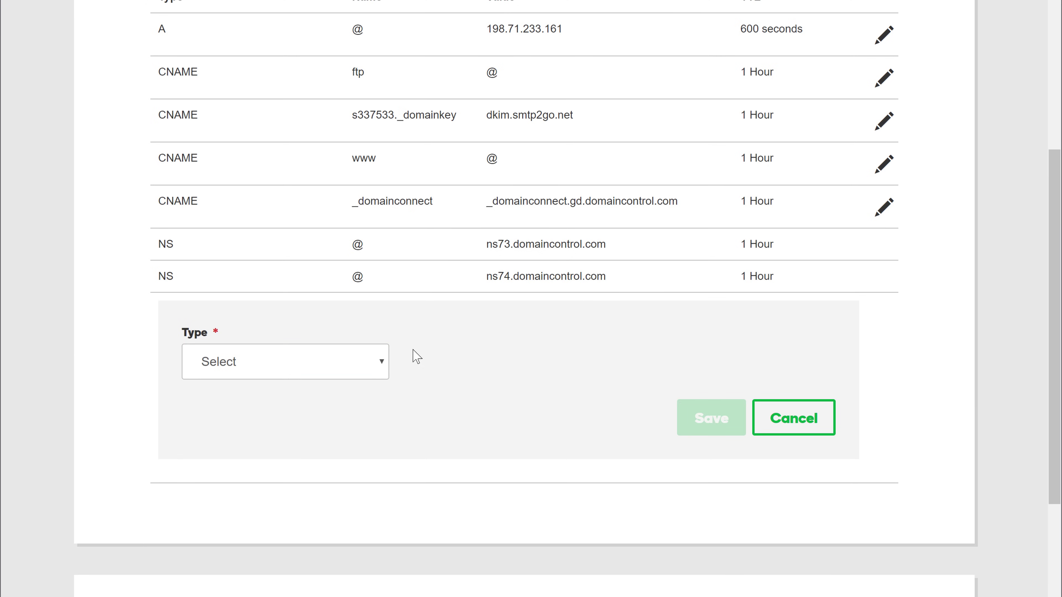
Make the new record type MX pointing to smtp.secureserver.net, copied from the server settings
{"action": "left_click", "coordinate": [379, 362]}
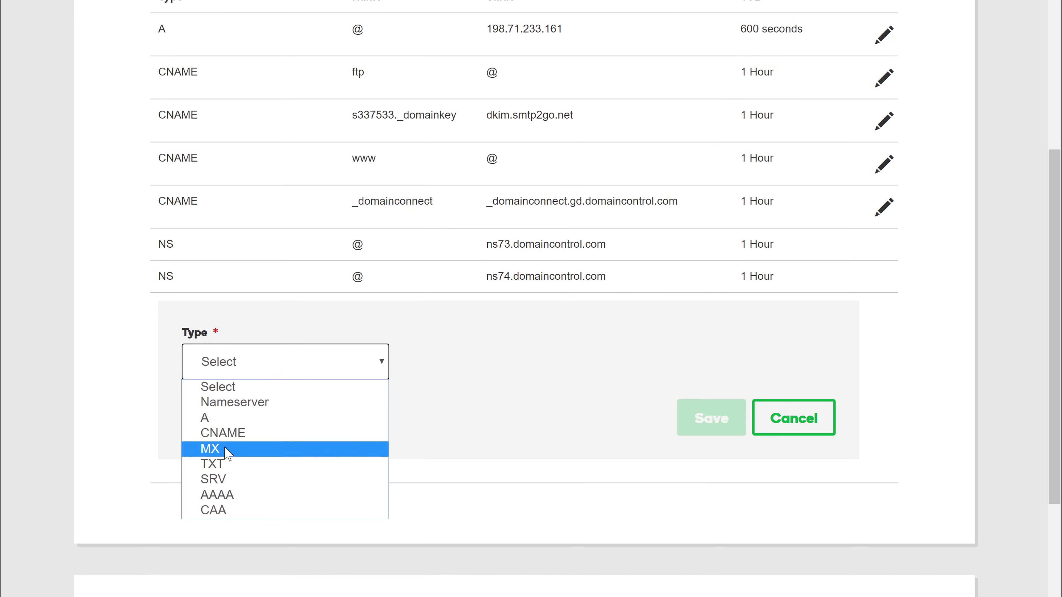
{"action": "left_click", "coordinate": [228, 452]}
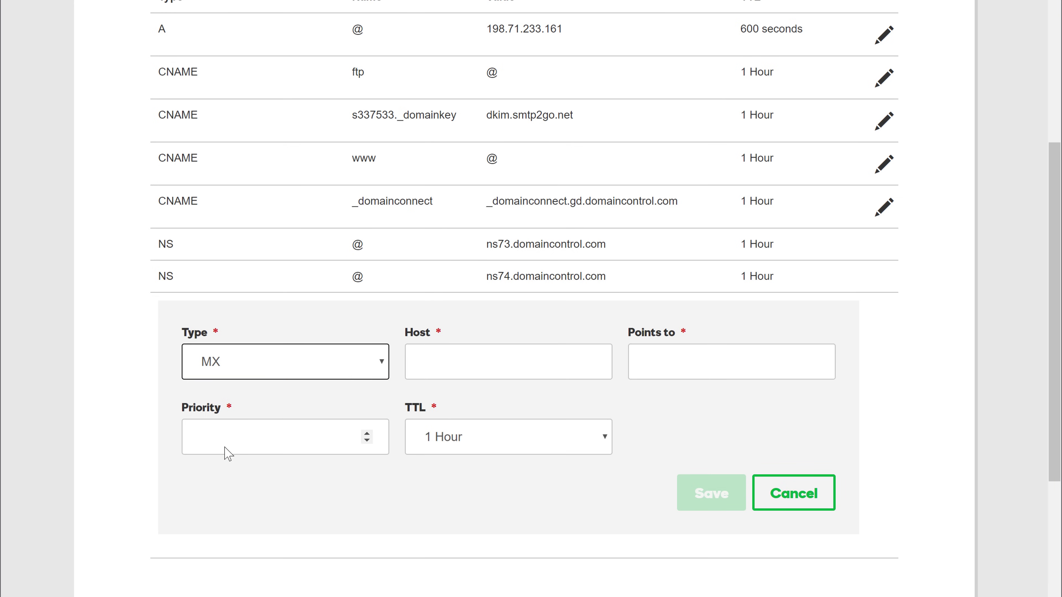
{"action": "left_click", "coordinate": [446, 366]}
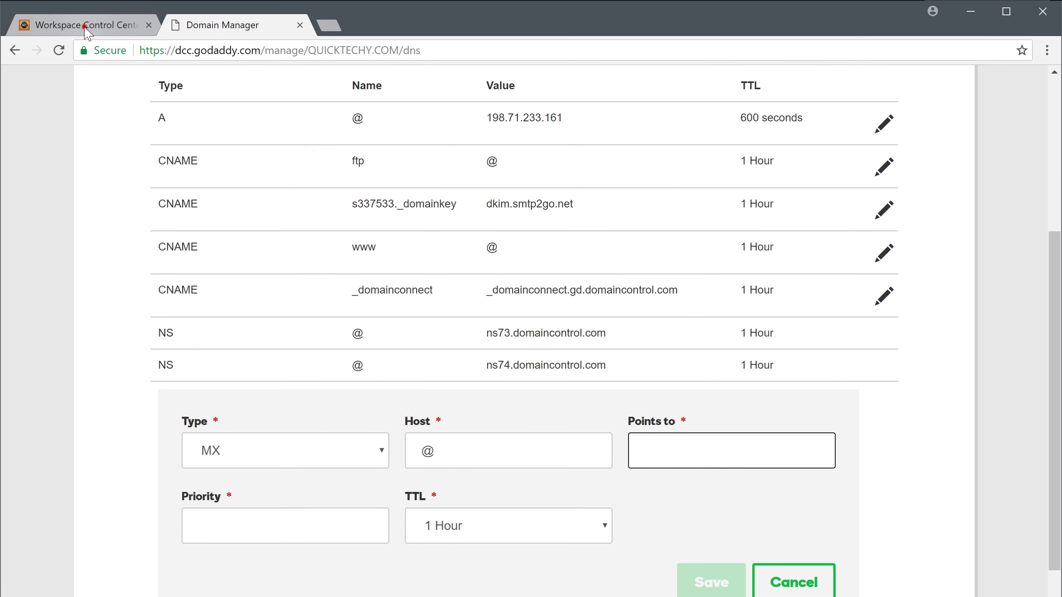
{"action": "left_click", "coordinate": [85, 26]}
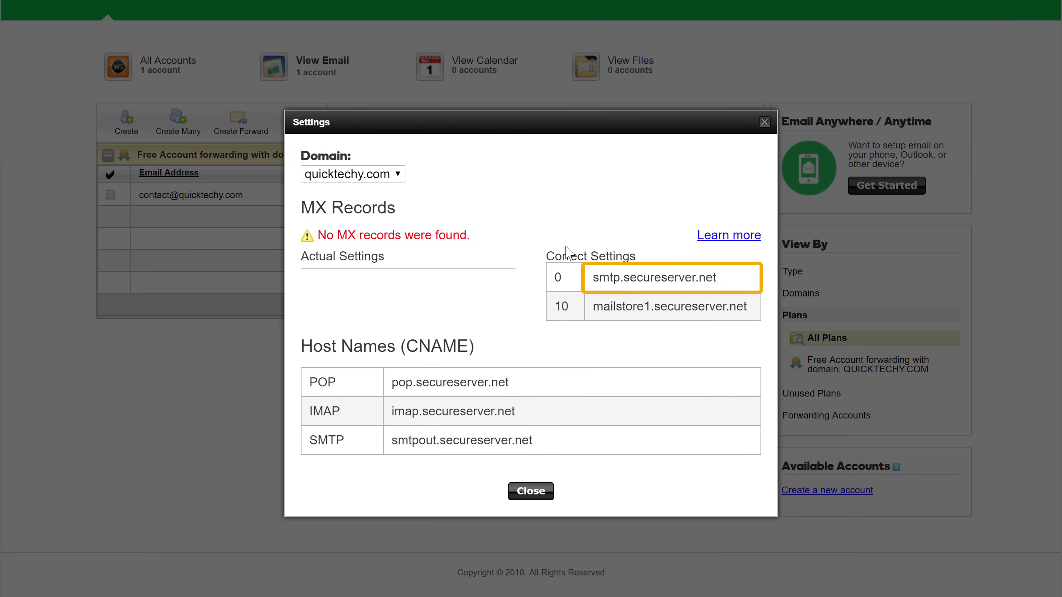
{"action": "left_click_drag", "start_coordinate": [594, 279], "coordinate": [685, 280]}
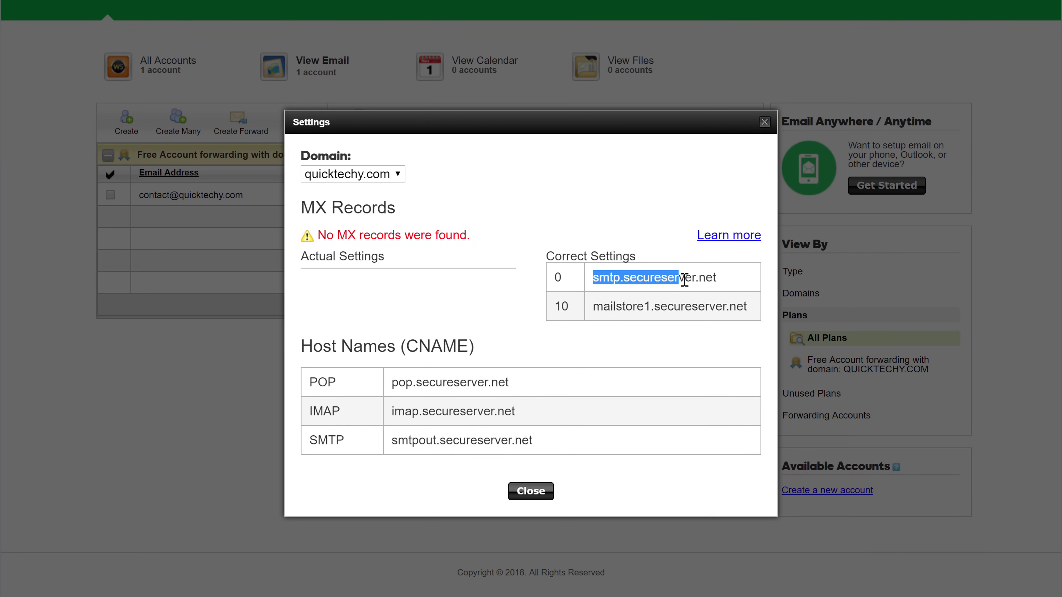
{"action": "right_click", "coordinate": [713, 279]}
{"action": "left_click", "coordinate": [733, 290]}
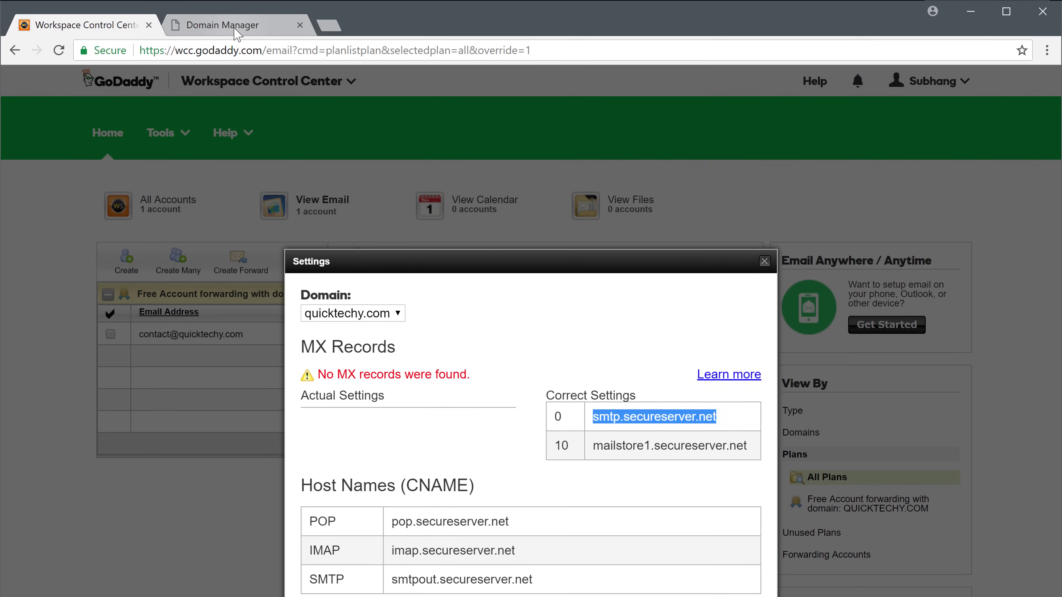
{"action": "left_click", "coordinate": [234, 26]}
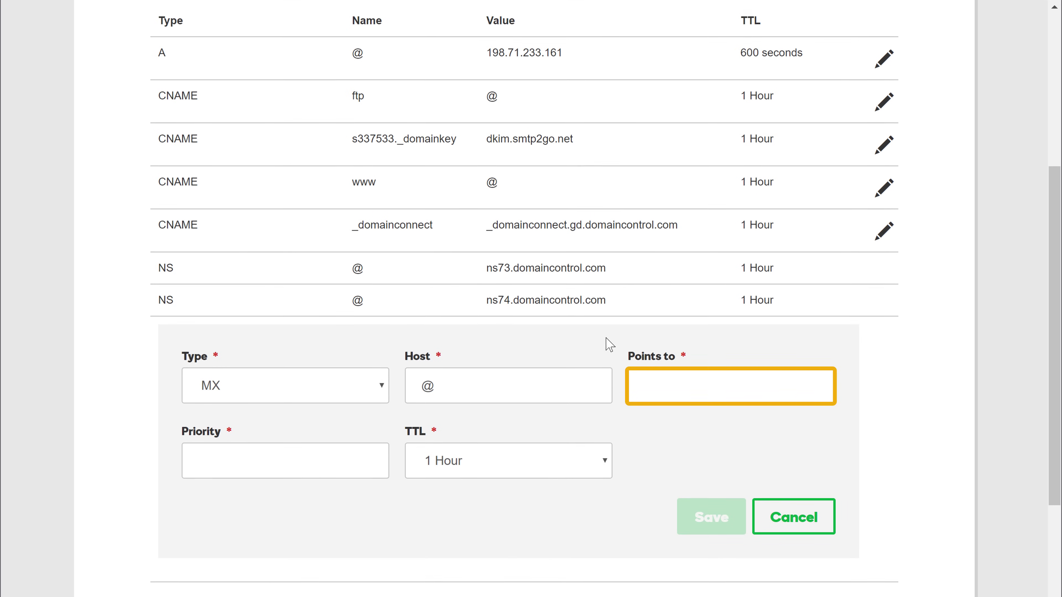
{"action": "right_click", "coordinate": [649, 380]}
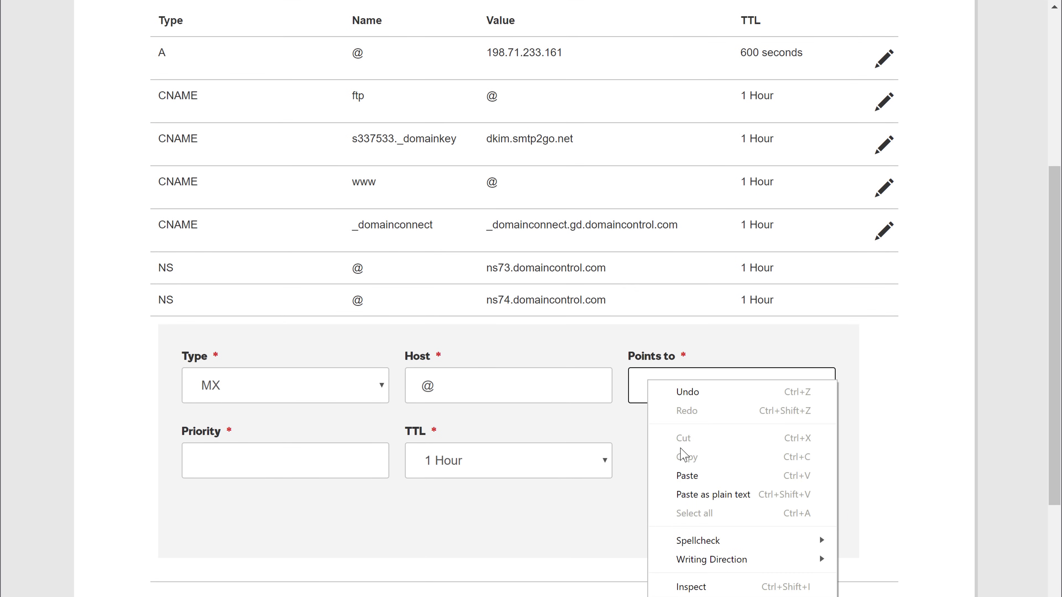
{"action": "left_click", "coordinate": [684, 473]}
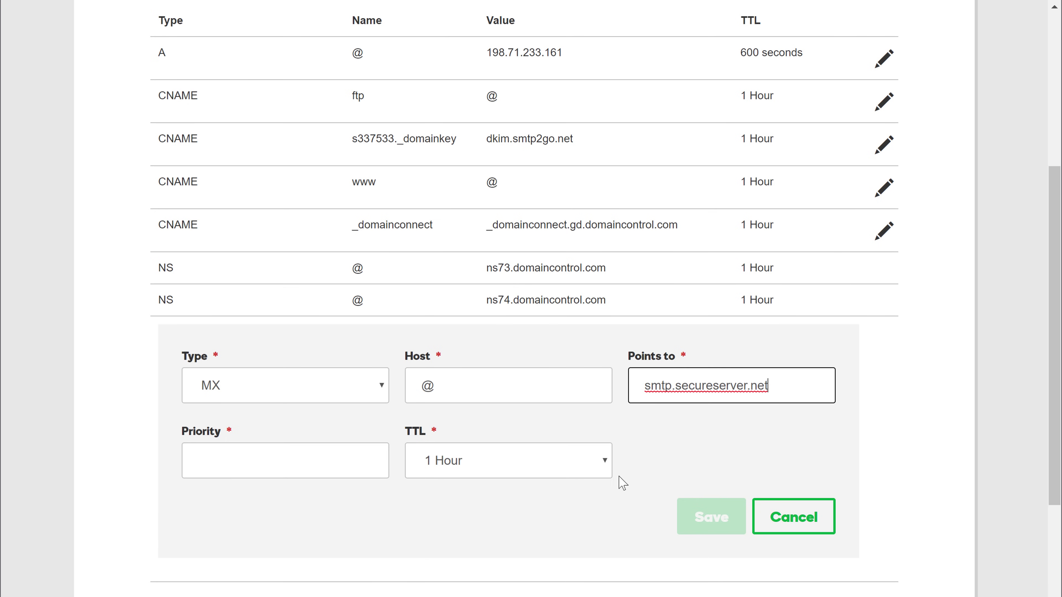
Give the MX record priority 0 and save it
{"action": "left_click", "coordinate": [318, 456]}
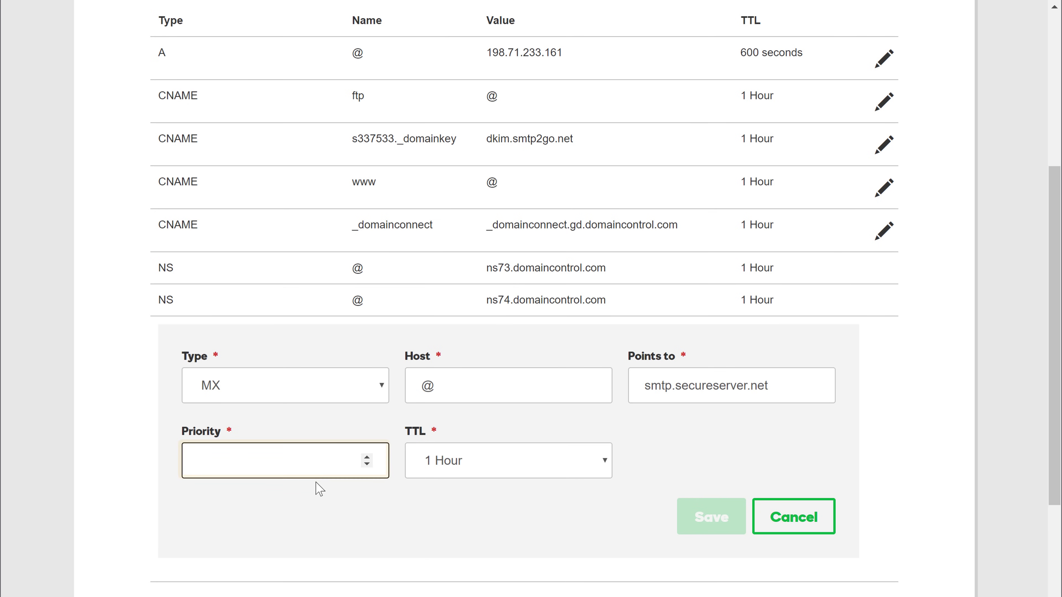
{"action": "type", "text": "0"}
{"action": "key", "text": "Tab"}
{"action": "key", "text": "Tab"}
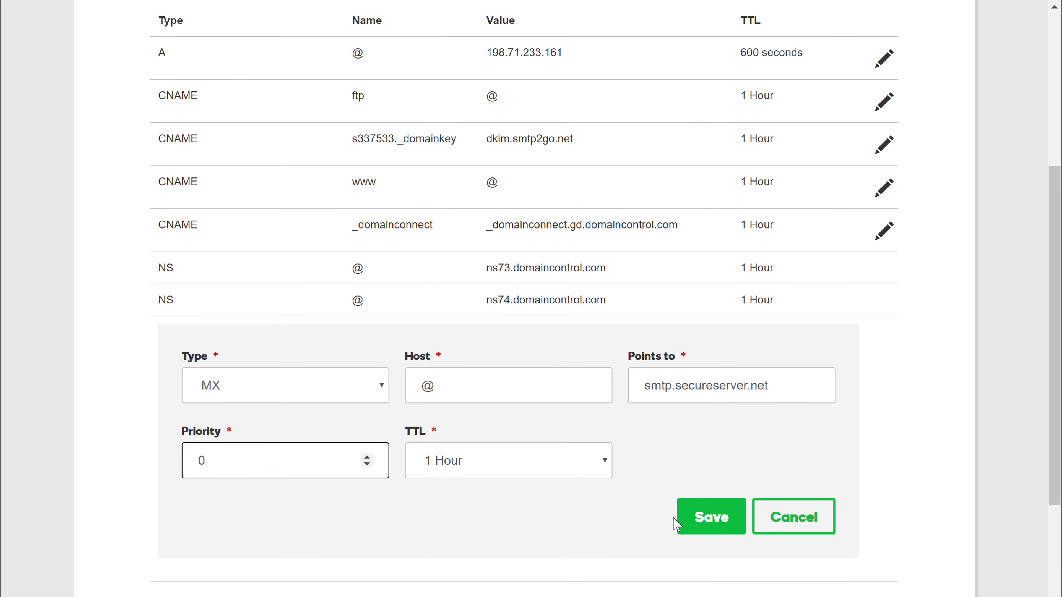
{"action": "left_click", "coordinate": [698, 532]}
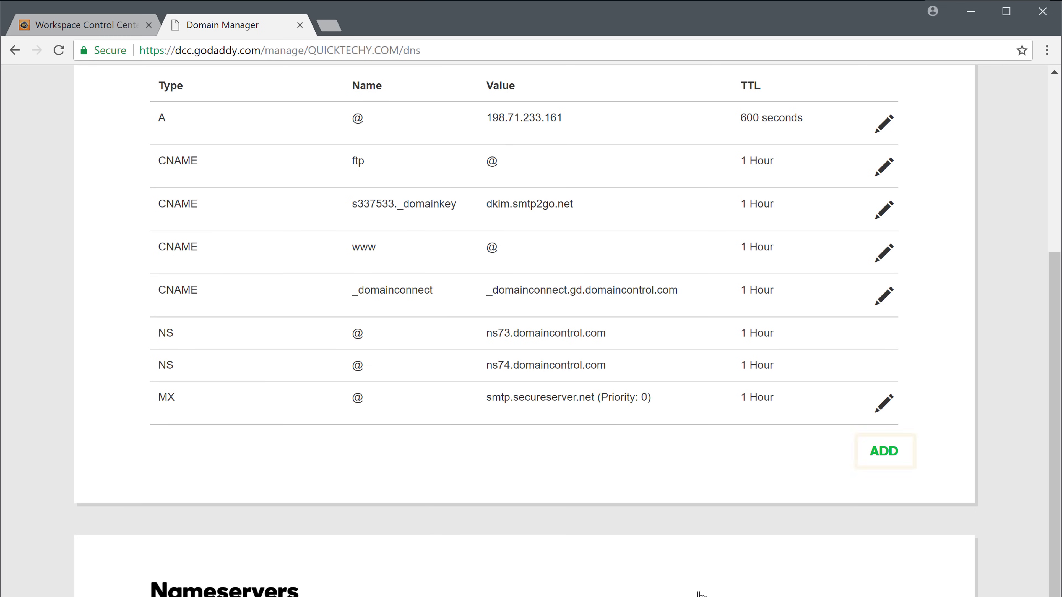
Add another MX record for @ pointing to mailstore1.secureserver.net, copied from the server settings
{"action": "left_click", "coordinate": [871, 460]}
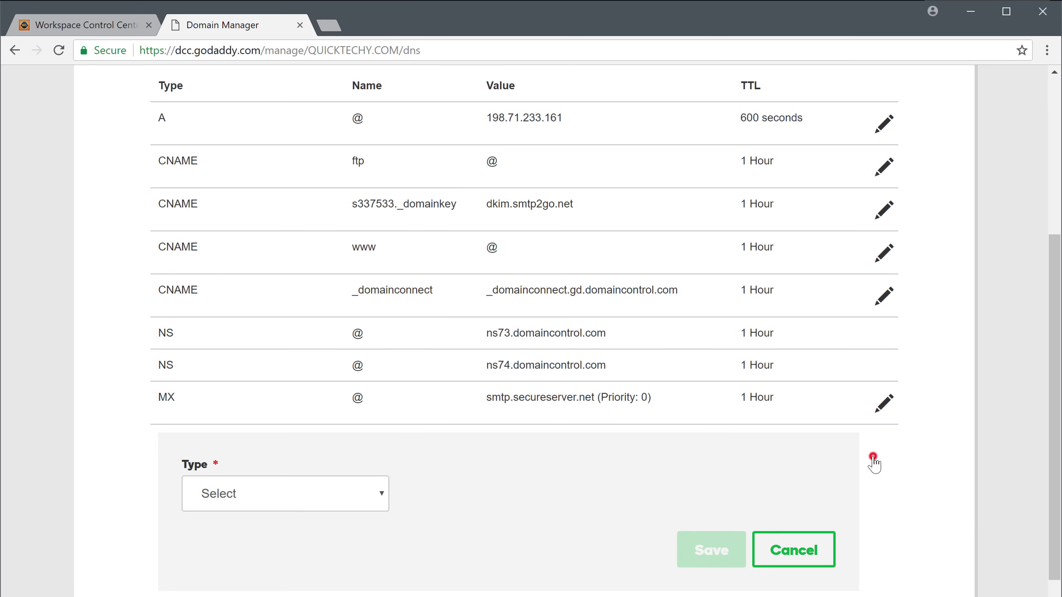
{"action": "left_click", "coordinate": [372, 408]}
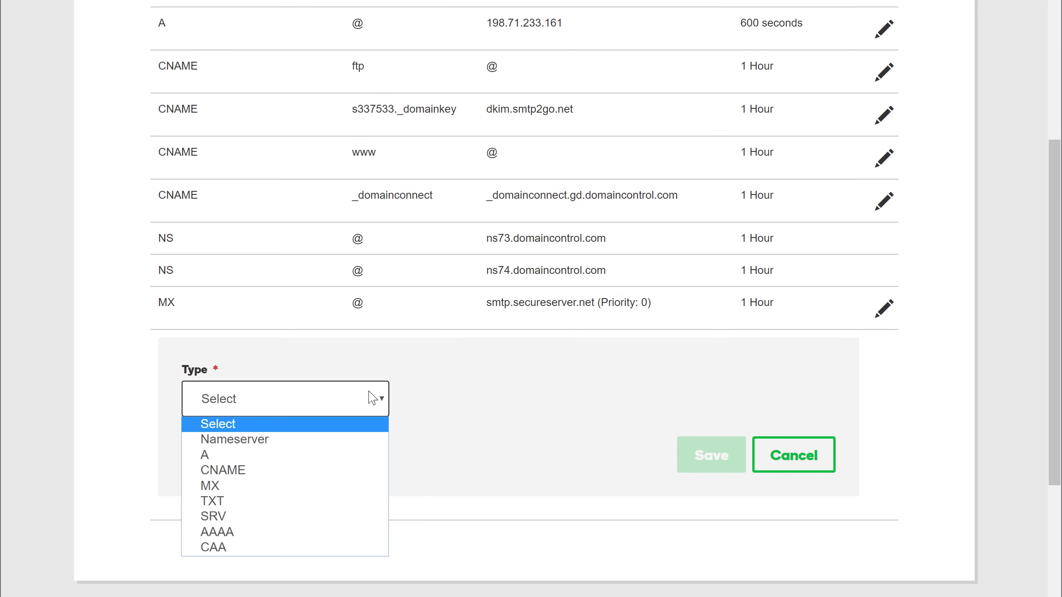
{"action": "left_click", "coordinate": [226, 485]}
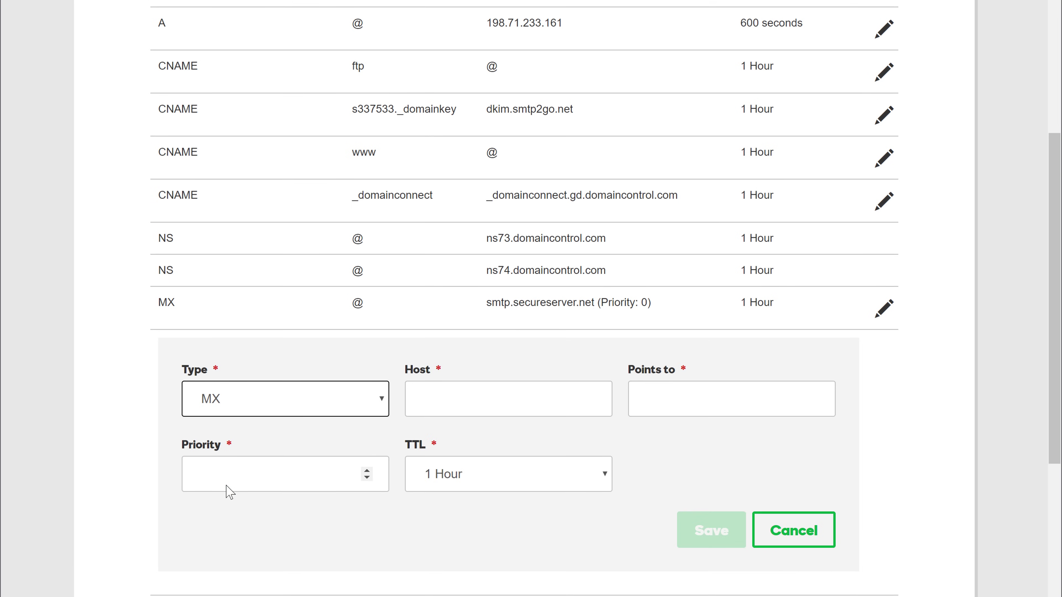
{"action": "left_click", "coordinate": [435, 405]}
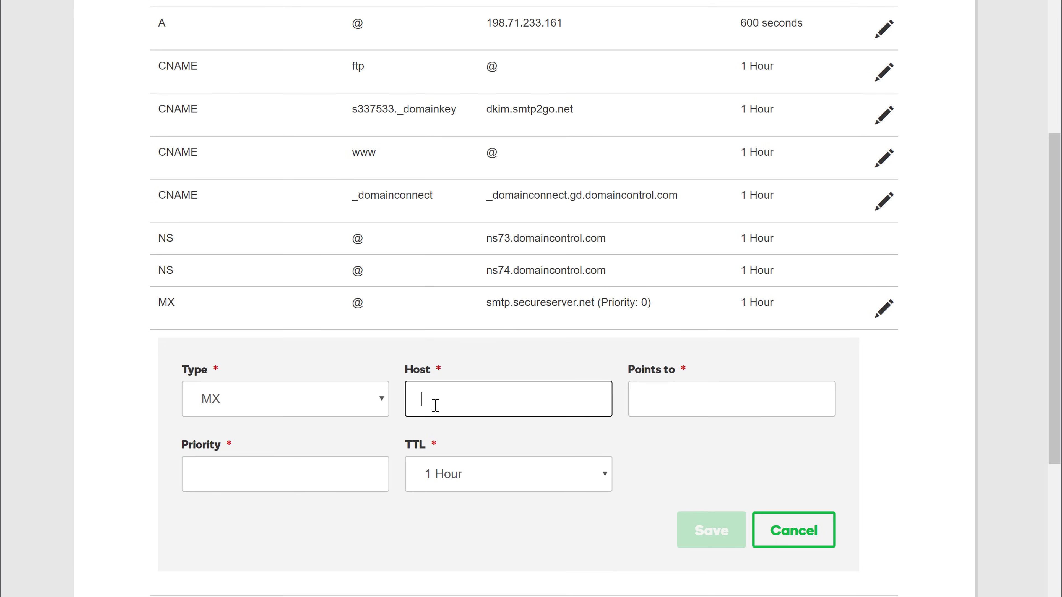
{"action": "left_click", "coordinate": [637, 405]}
{"action": "left_click", "coordinate": [73, 26]}
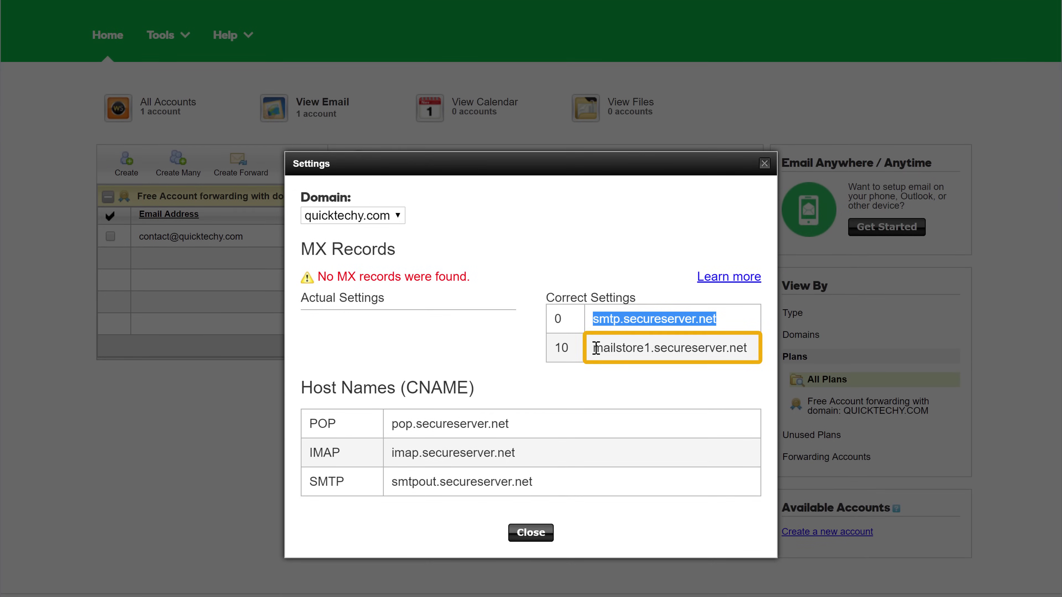
{"action": "left_click_drag", "start_coordinate": [593, 446], "coordinate": [607, 448]}
{"action": "left_click_drag", "start_coordinate": [607, 351], "coordinate": [705, 354]}
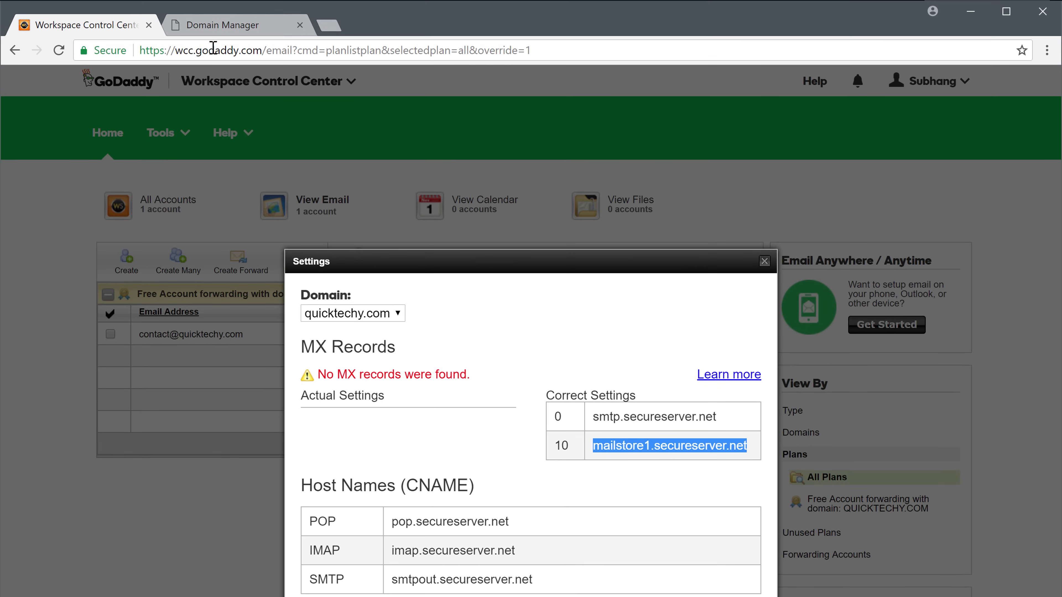
{"action": "left_click", "coordinate": [209, 25]}
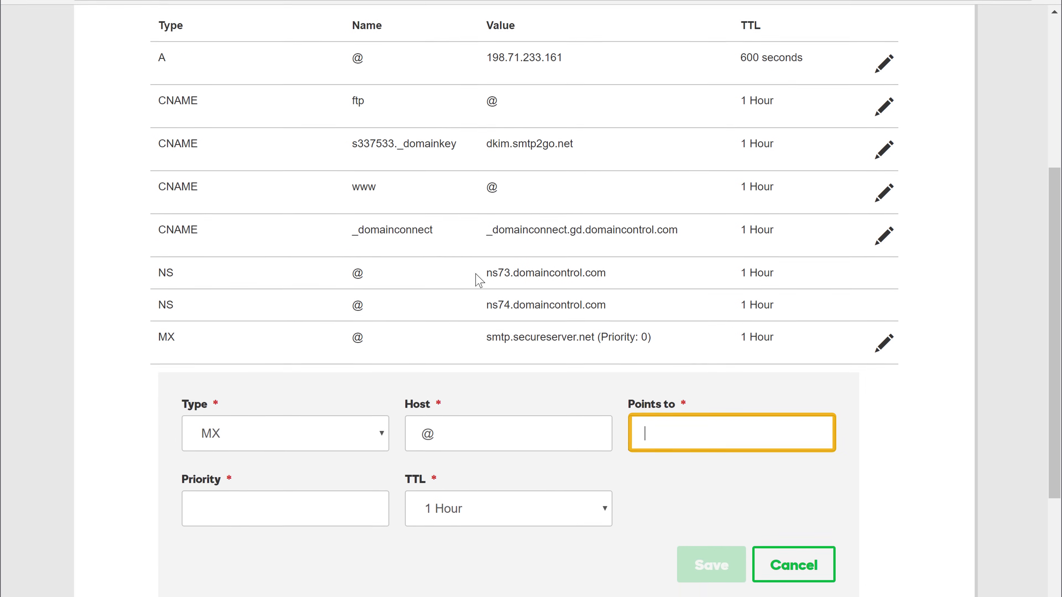
{"action": "right_click", "coordinate": [642, 432]}
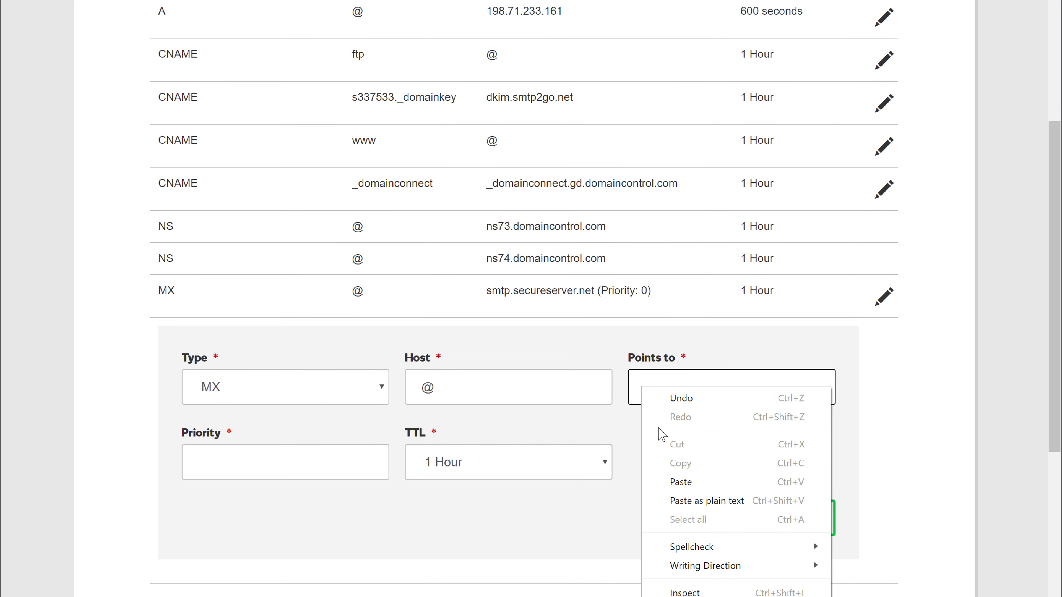
{"action": "left_click", "coordinate": [680, 481]}
Set the second MX record's priority to 10 and save it
{"action": "key", "text": "Tab"}
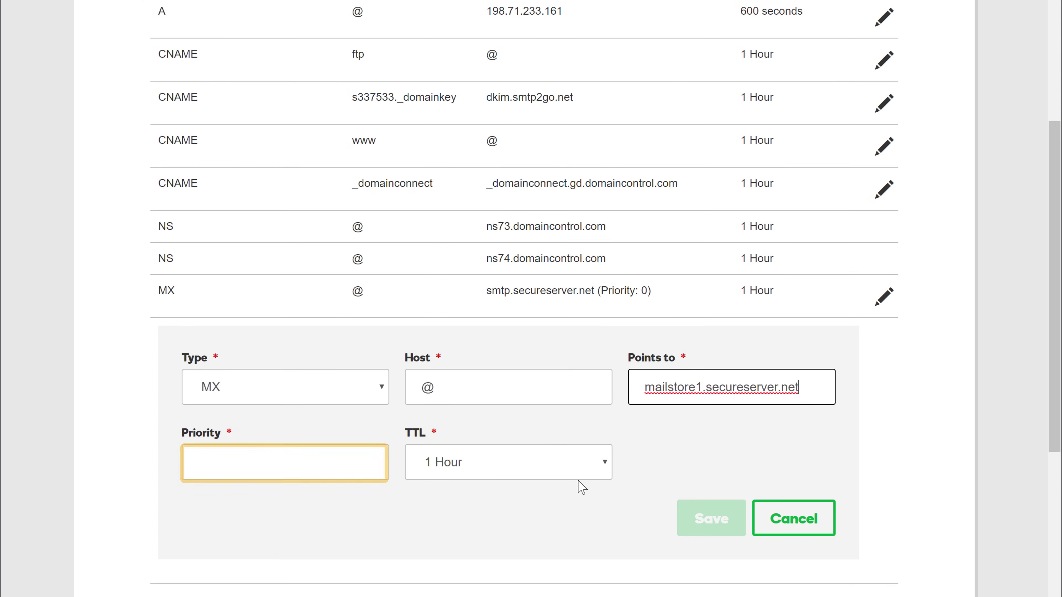
{"action": "left_click", "coordinate": [344, 457]}
{"action": "type", "text": "10"}
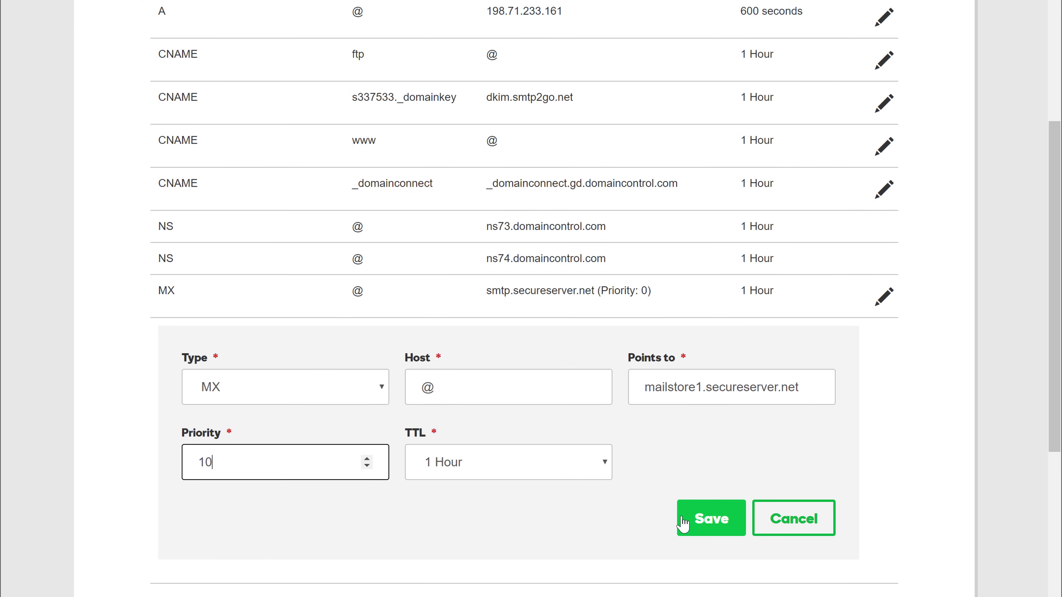
{"action": "left_click", "coordinate": [698, 533]}
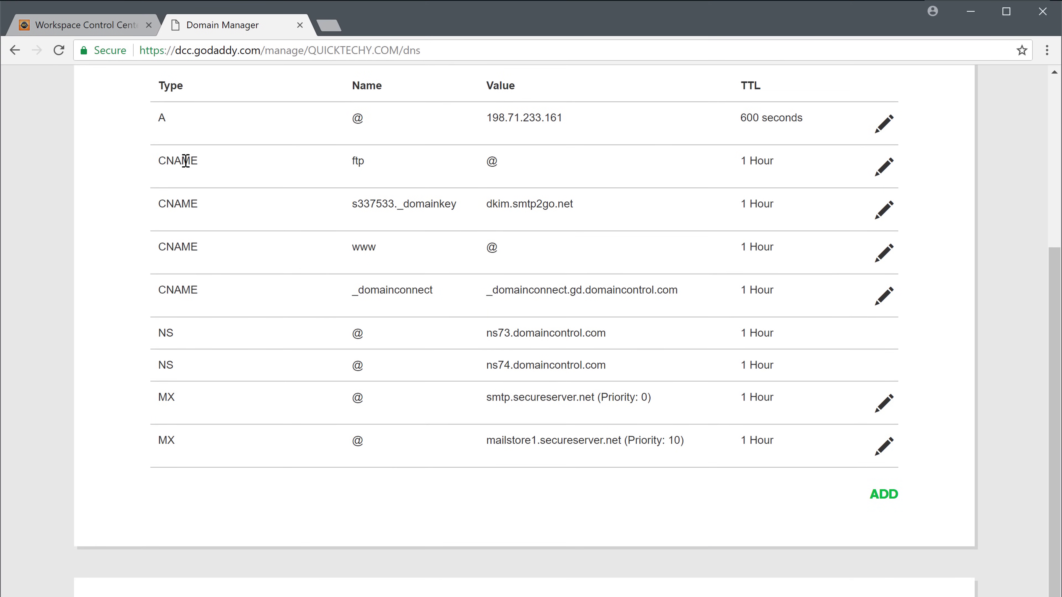
Reload the Workspace email settings until they report the MX records are correct, then close them
{"action": "left_click", "coordinate": [75, 26]}
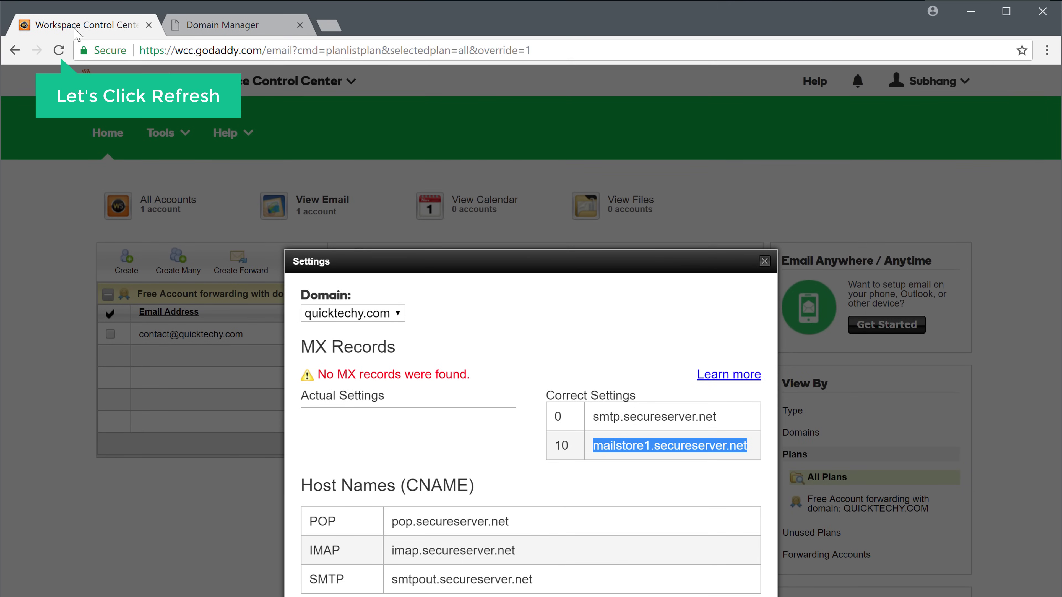
{"action": "left_click", "coordinate": [59, 52]}
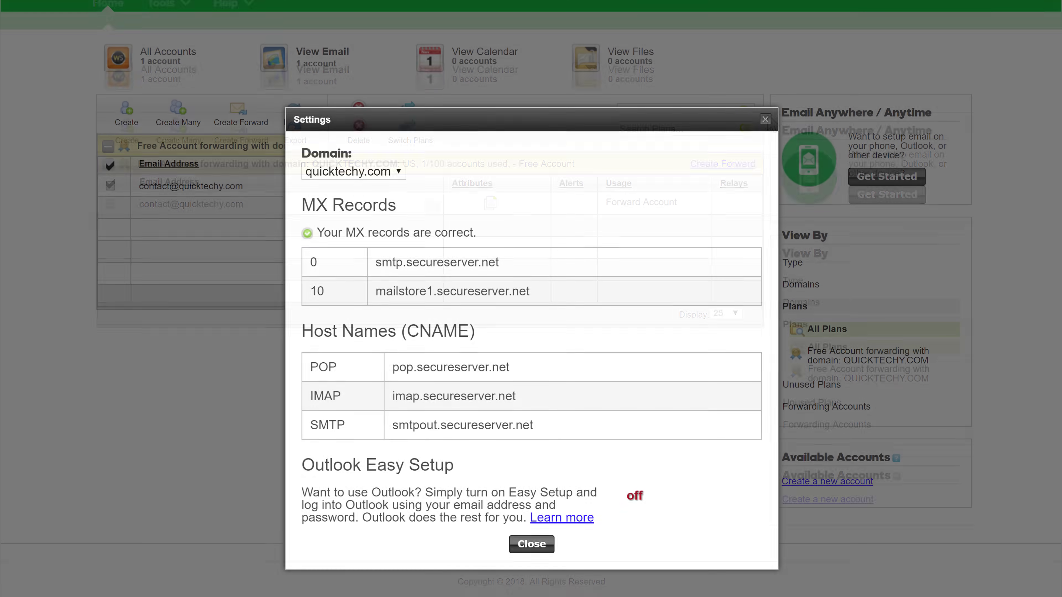
{"action": "left_click", "coordinate": [765, 119]}
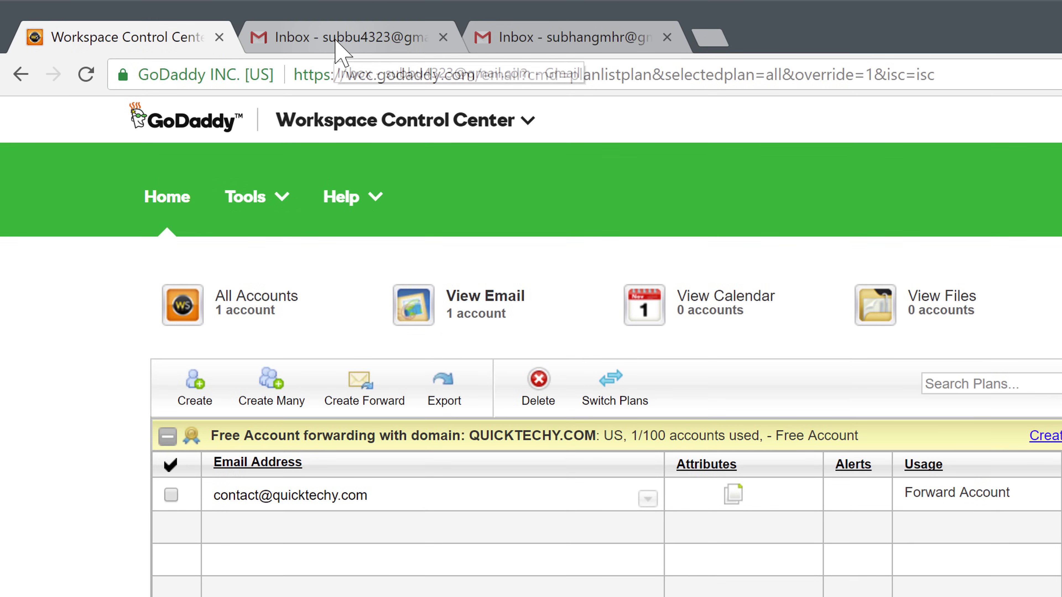
Send a Gmail message 'This is a test' with body 'Hello' to the domain's contact address
{"action": "left_click", "coordinate": [342, 50]}
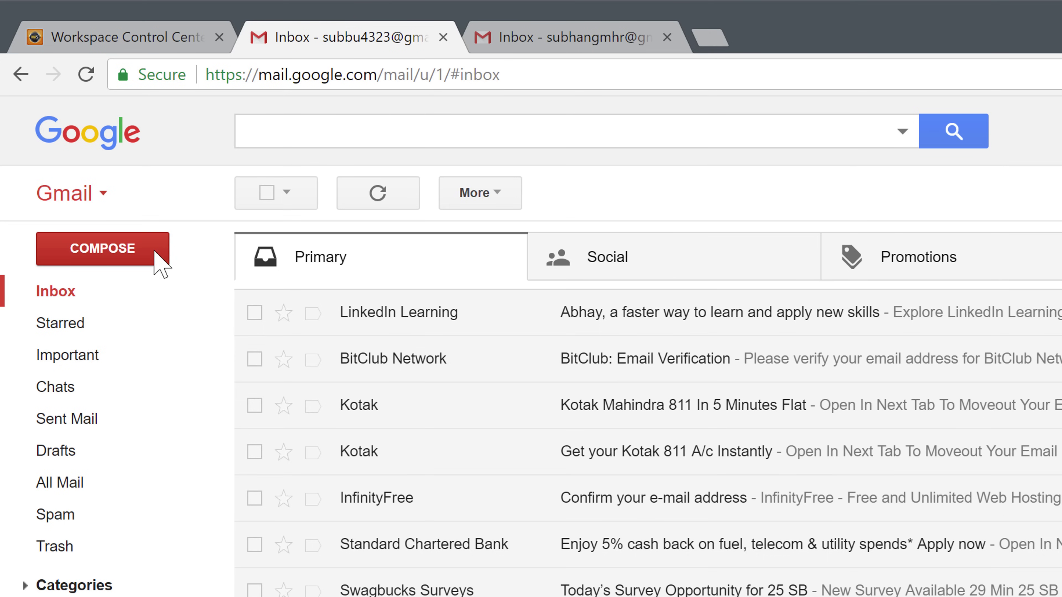
{"action": "left_click", "coordinate": [96, 263]}
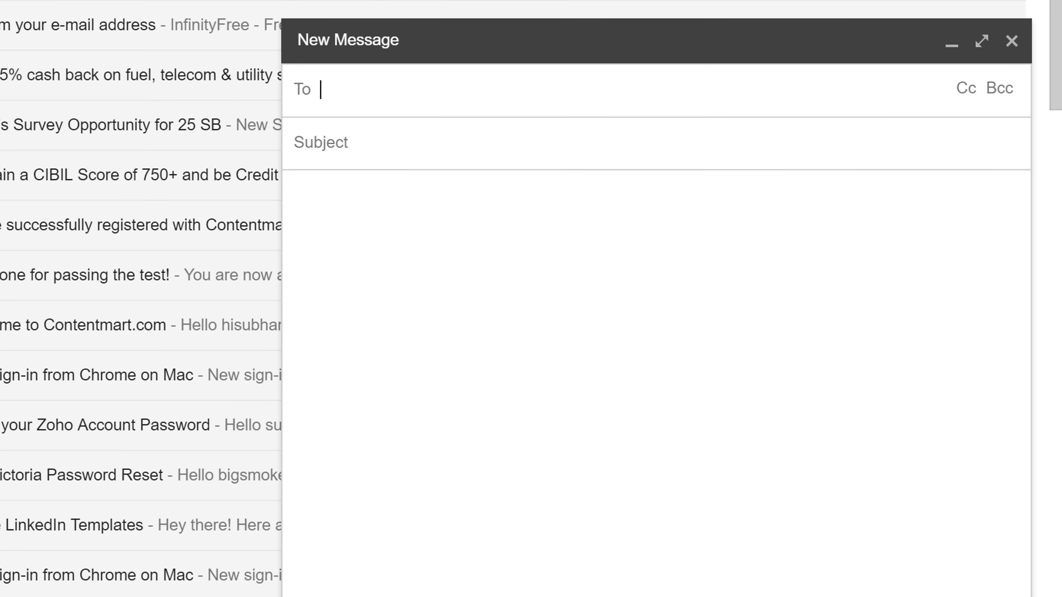
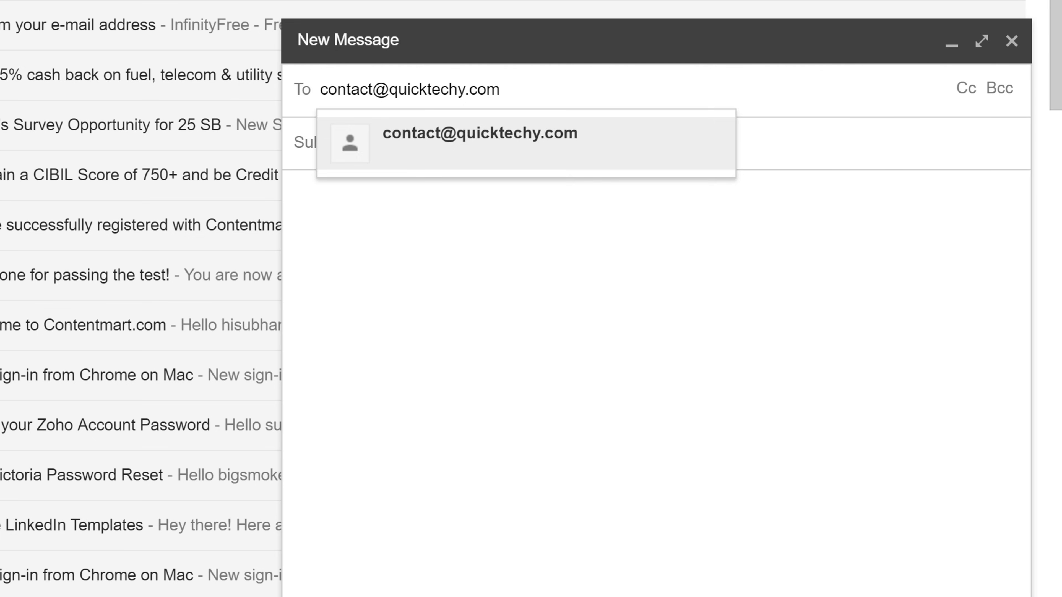
{"action": "key", "text": "Return"}
{"action": "key", "text": "Tab"}
{"action": "type", "text": "Thi"}
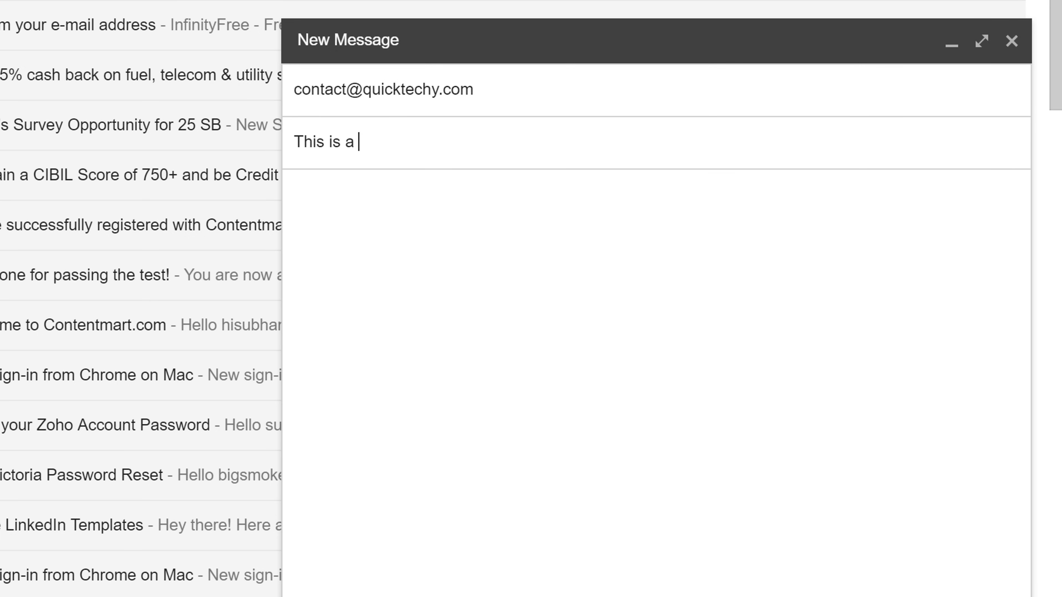
{"action": "type", "text": "s is a test"}
{"action": "key", "text": "Tab"}
{"action": "type", "text": "He"}
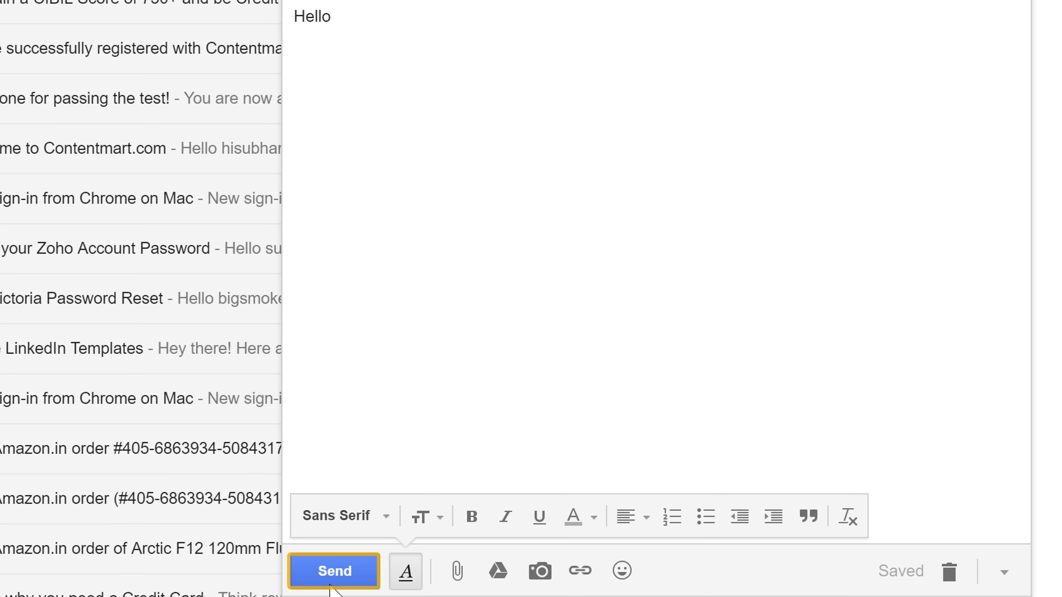
{"action": "left_click", "coordinate": [339, 573]}
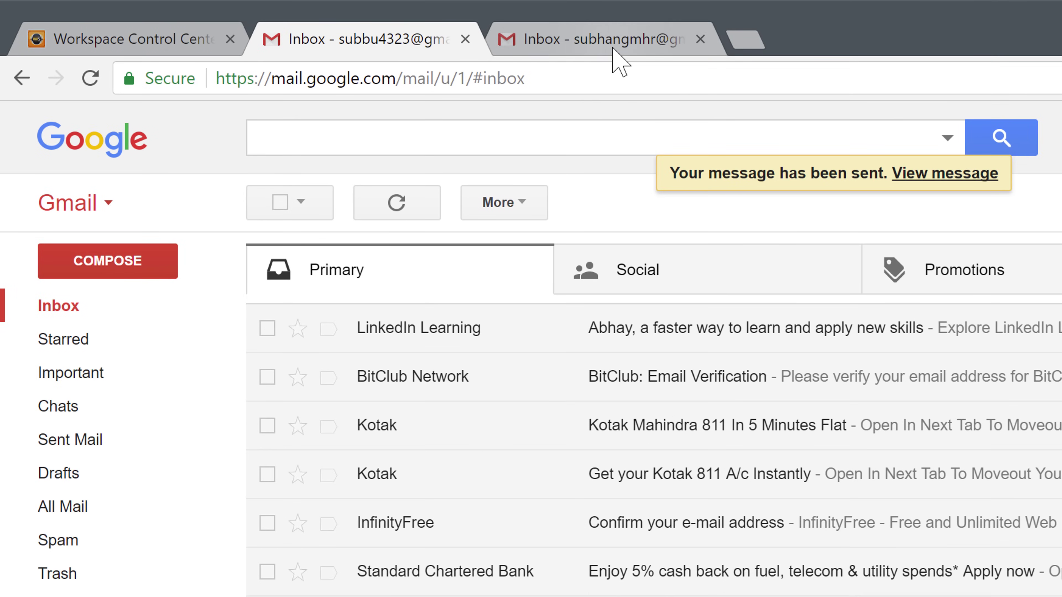
{"action": "left_click", "coordinate": [613, 48]}
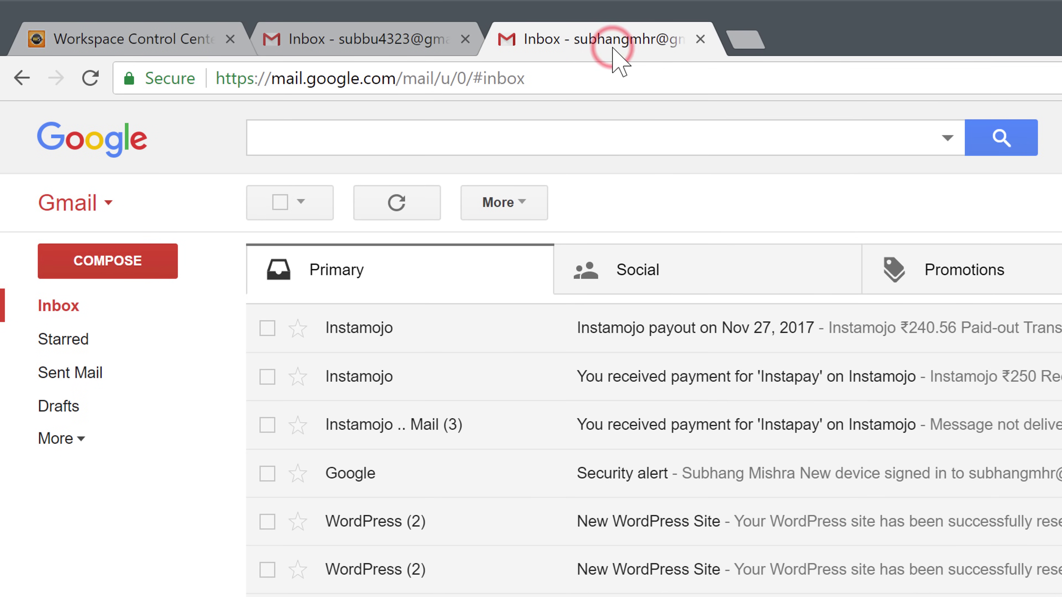
Open the arrived 'This is a test' email and check it was mailed-by bounce.secureserver.net
{"action": "left_click", "coordinate": [399, 209]}
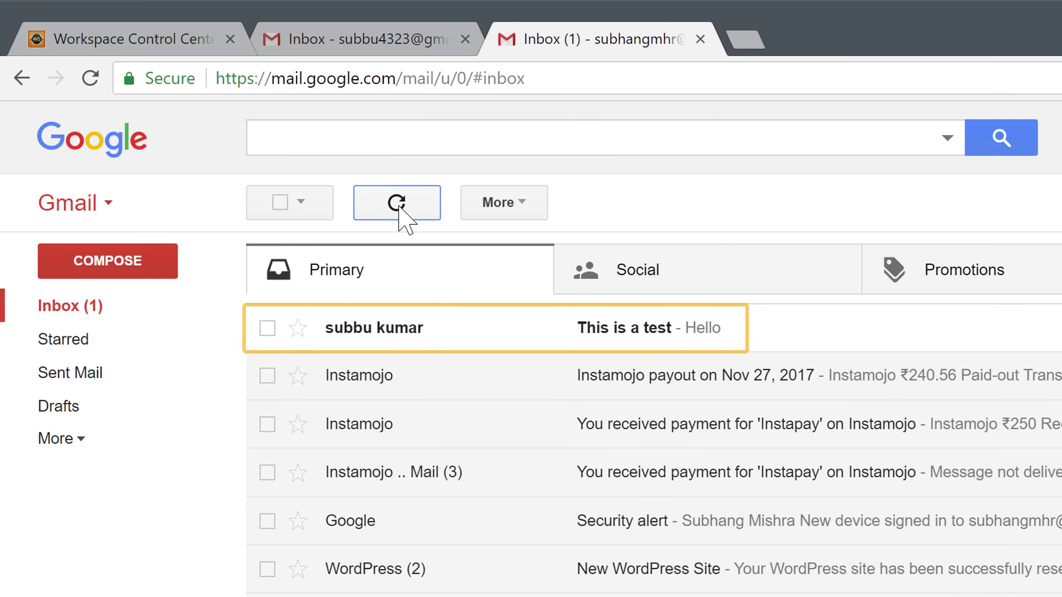
{"action": "left_click", "coordinate": [630, 345]}
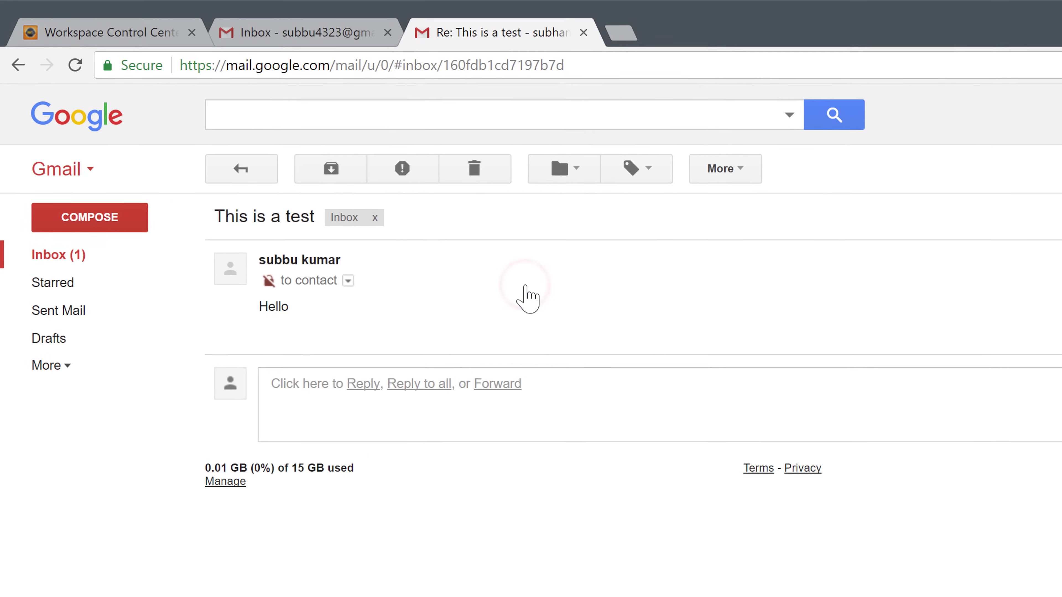
{"action": "left_click", "coordinate": [342, 276]}
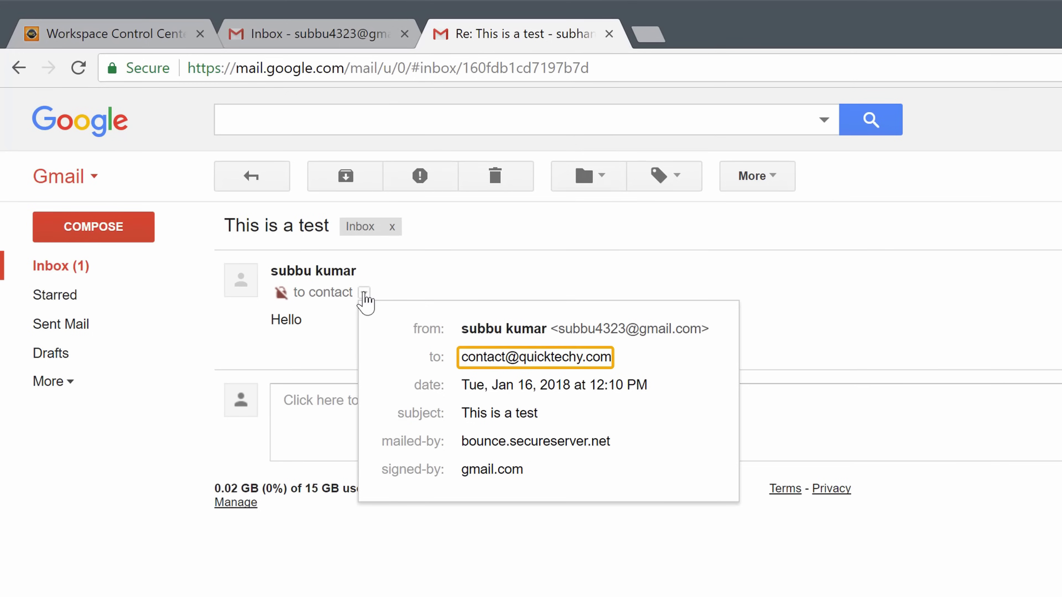
{"action": "left_click", "coordinate": [364, 294]}
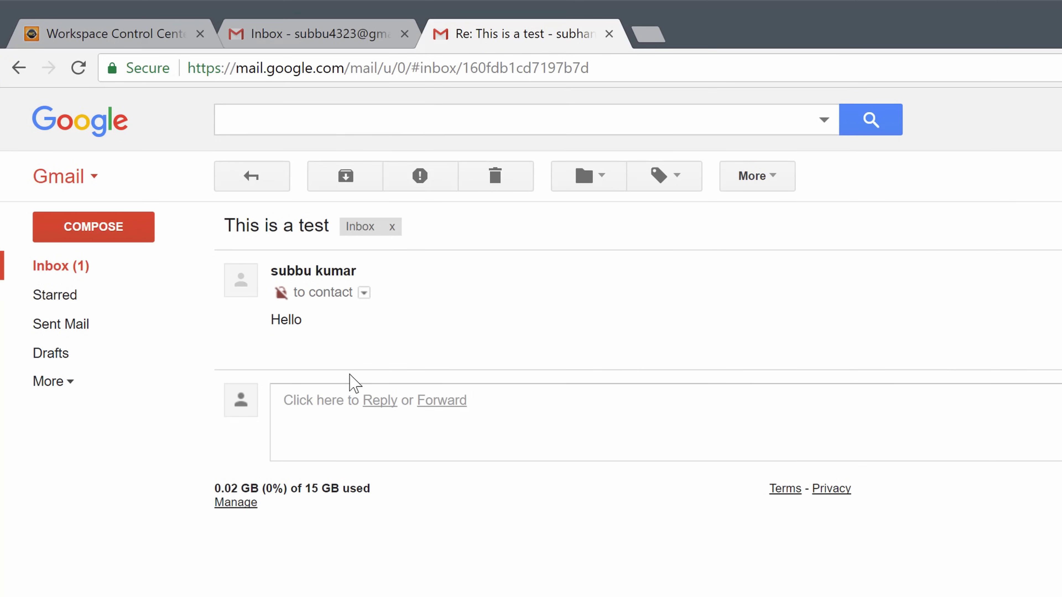
{"action": "left_click", "coordinate": [366, 404]}
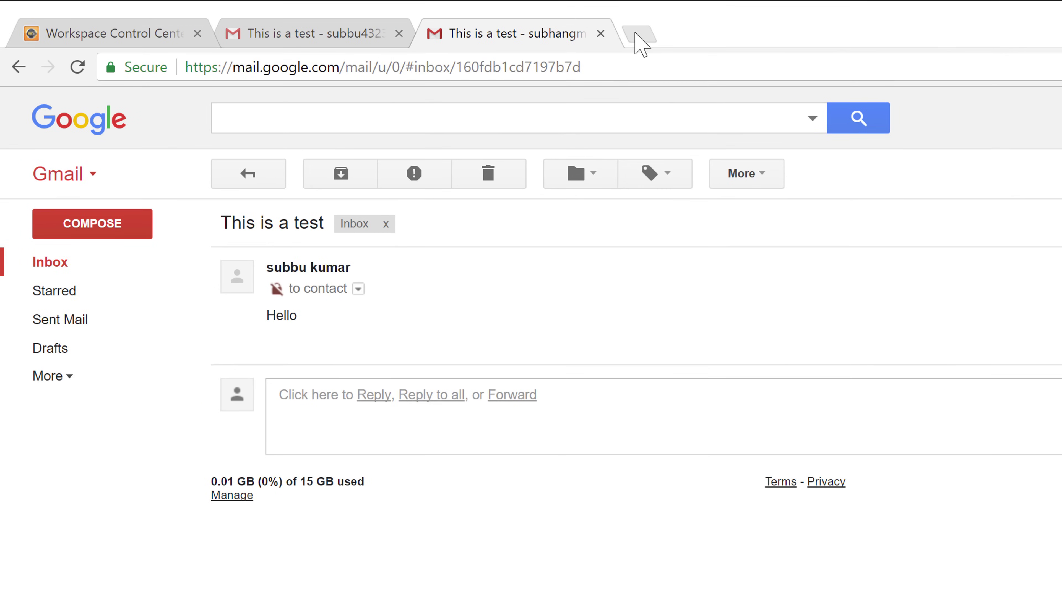
Search the web for smtp2go in a new tab and open the SMTP2GO website
{"action": "left_click", "coordinate": [639, 34]}
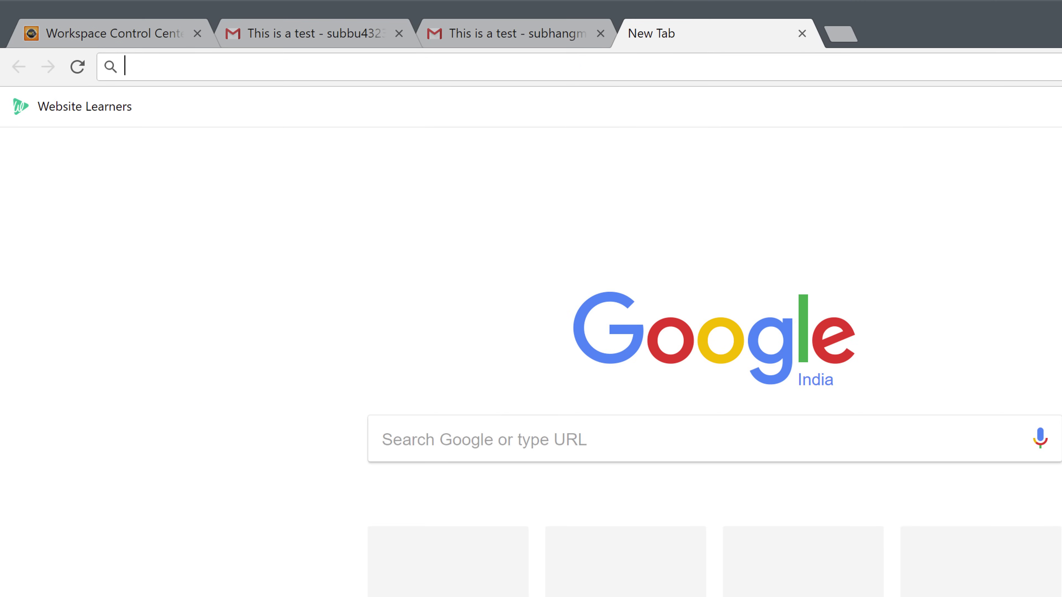
{"action": "type", "text": "smtp2go"}
{"action": "key", "text": "Return"}
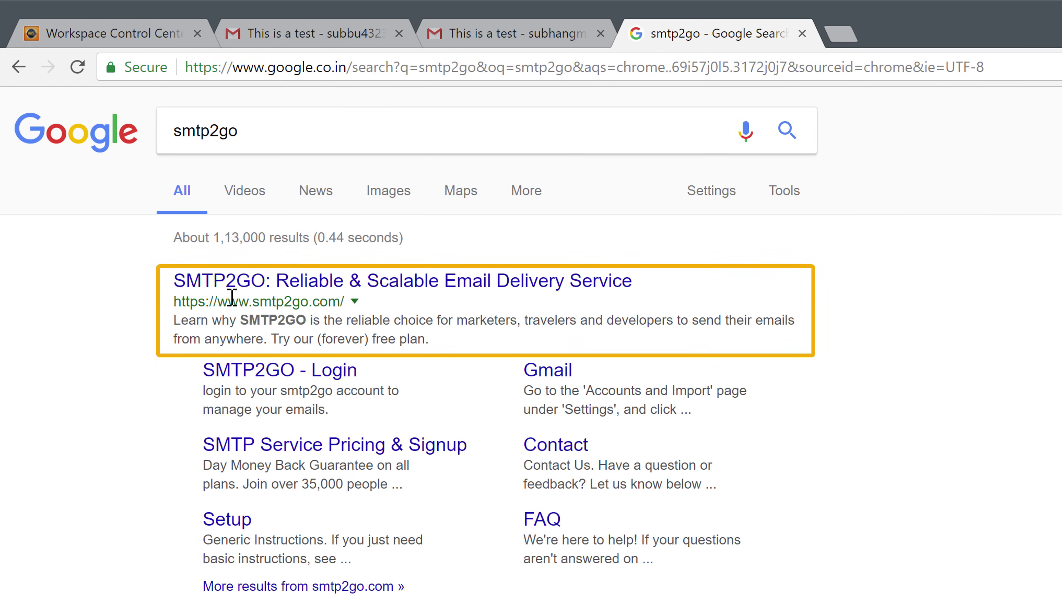
{"action": "left_click", "coordinate": [221, 286]}
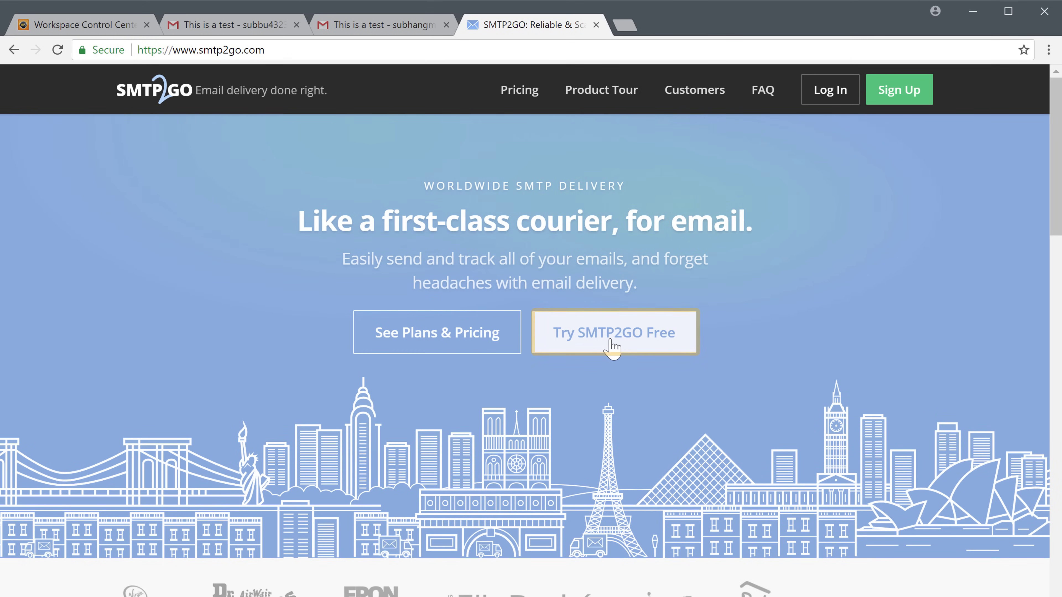
Sign up for a free SMTP2GO account with an email address and password, passing reCAPTCHA
{"action": "left_click", "coordinate": [612, 348]}
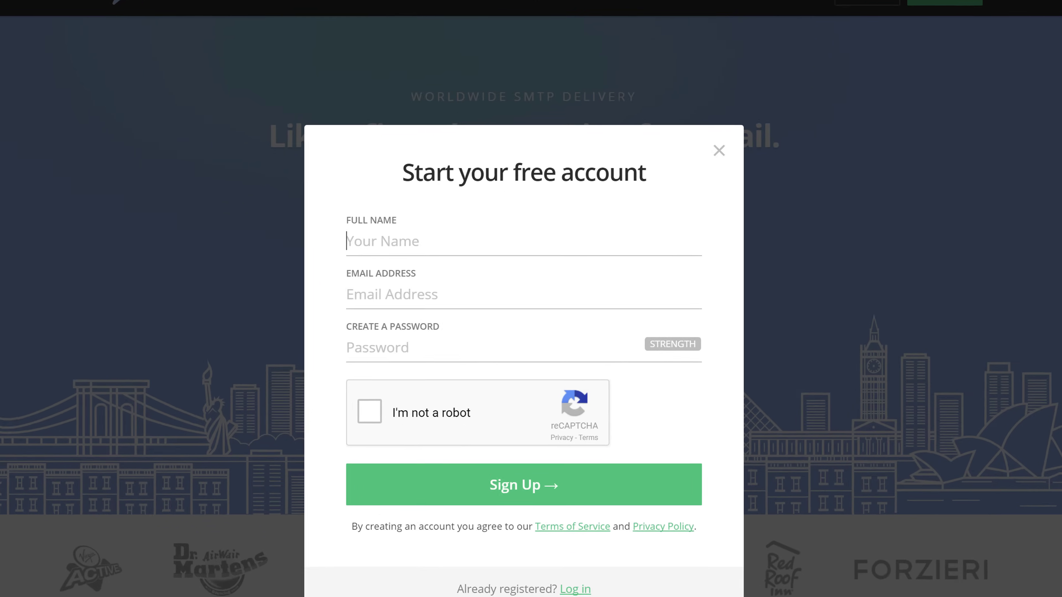
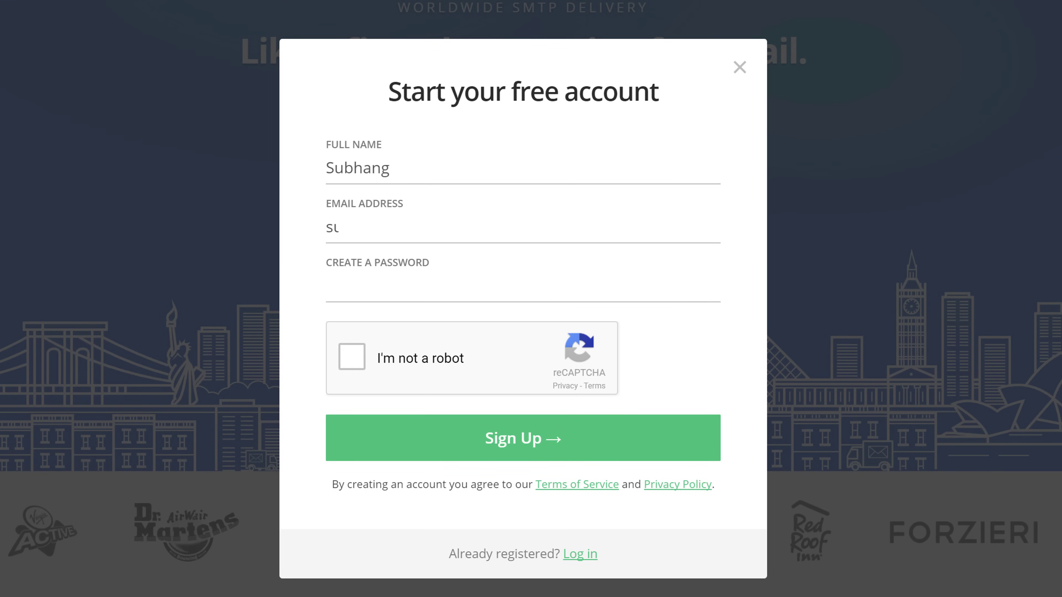
{"action": "key", "text": "Tab"}
{"action": "type", "text": "•••"}
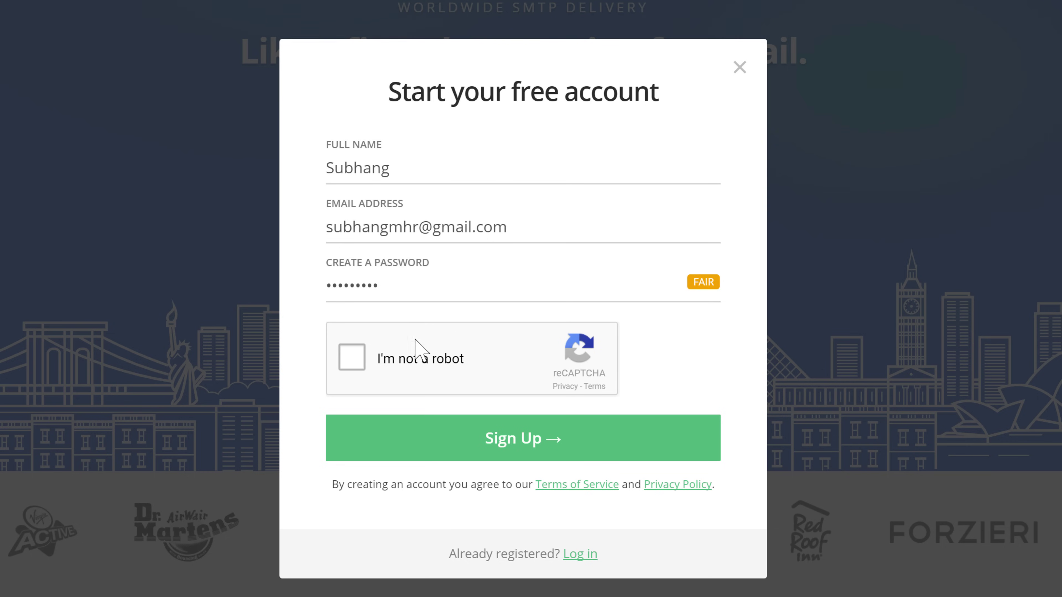
{"action": "left_click", "coordinate": [352, 362]}
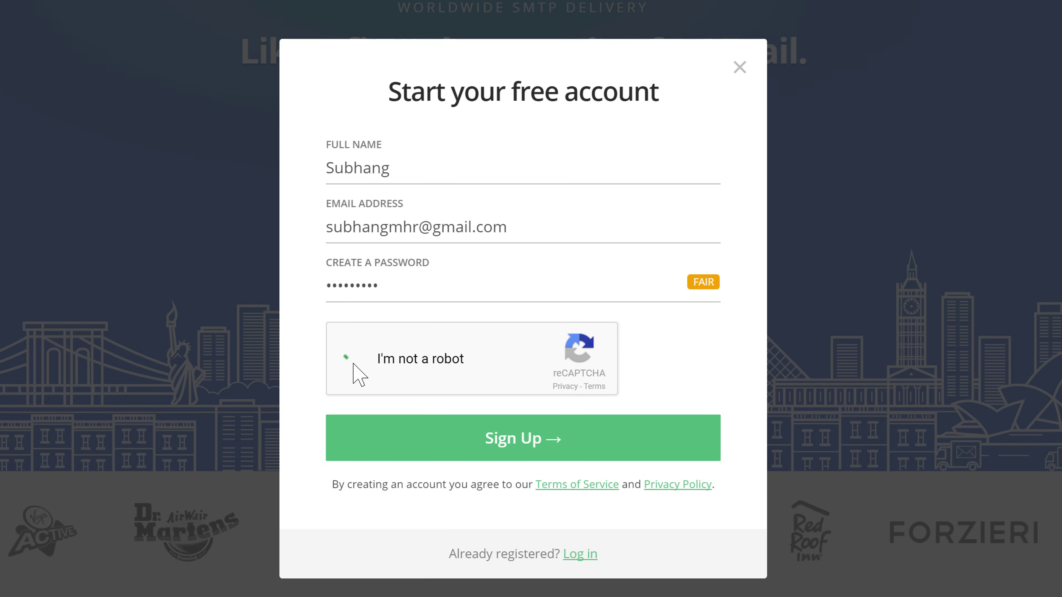
{"action": "left_click", "coordinate": [496, 452]}
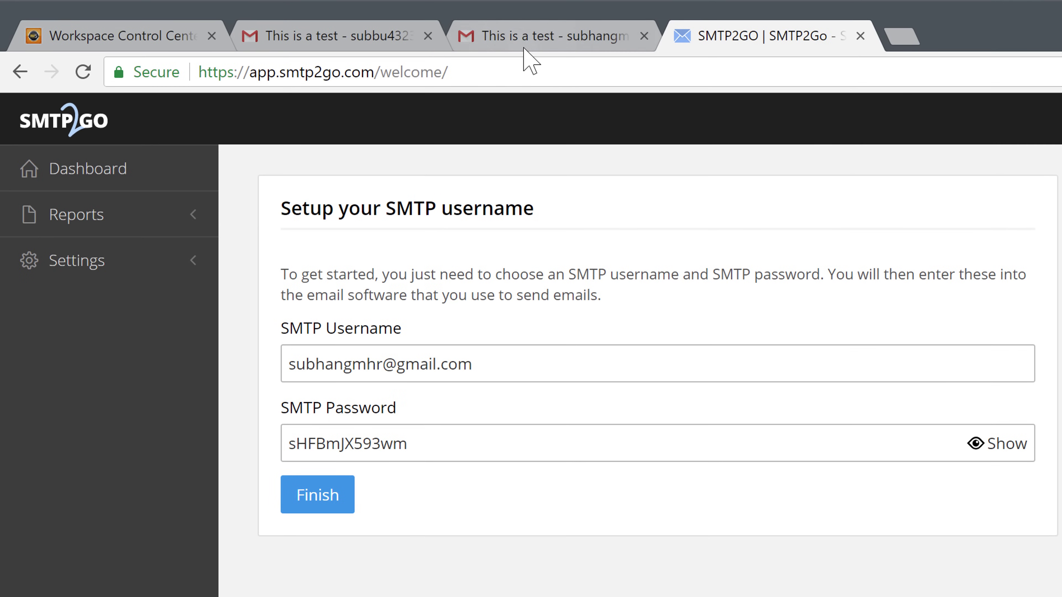
Go to Gmail Settings, Accounts and Import, and start adding another send-as email address
{"action": "left_click", "coordinate": [493, 39]}
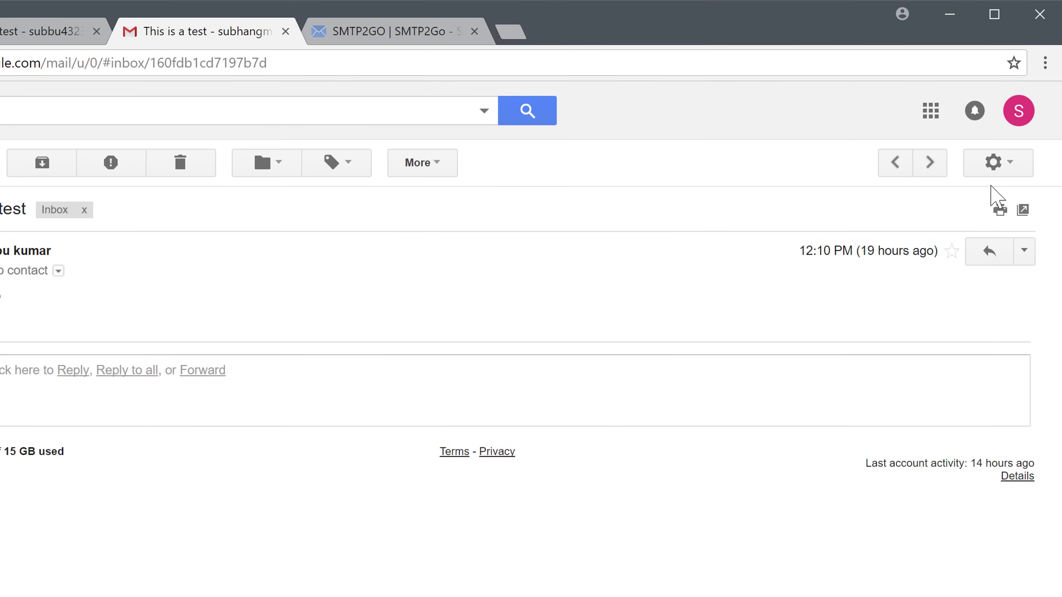
{"action": "left_click", "coordinate": [1005, 163]}
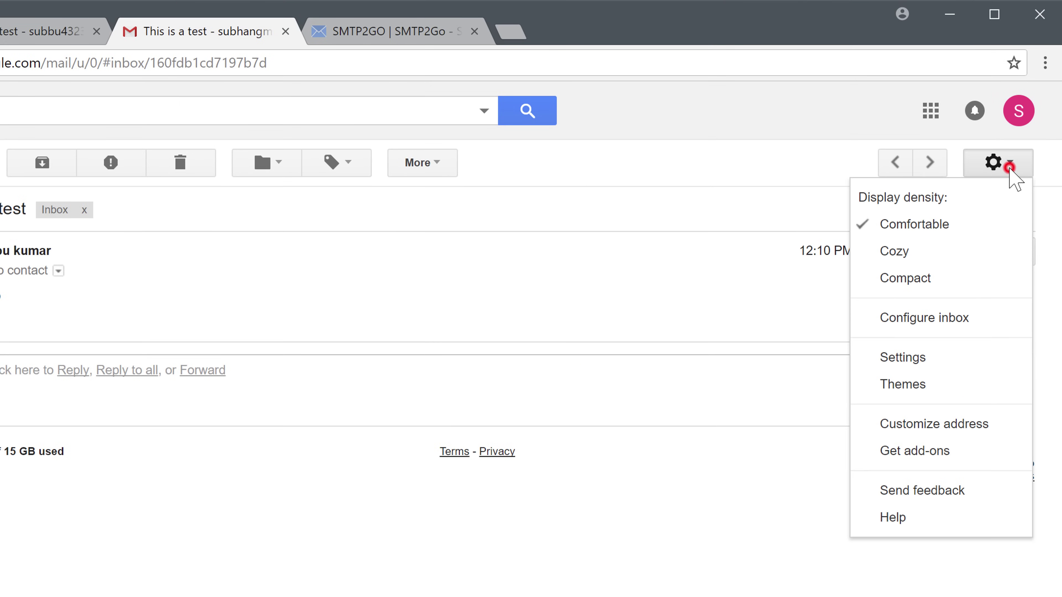
{"action": "left_click", "coordinate": [899, 368]}
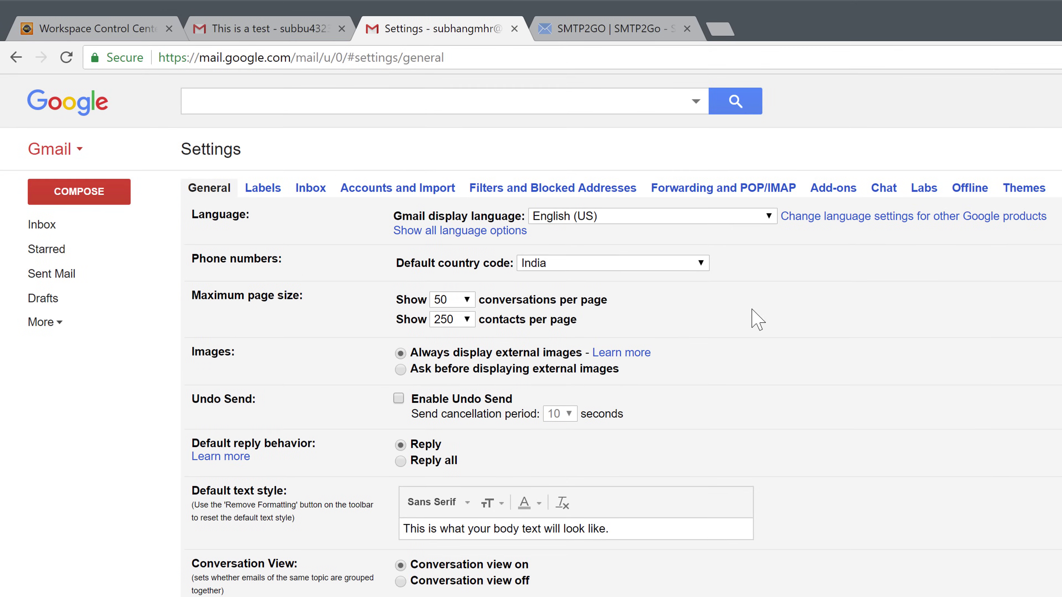
{"action": "left_click", "coordinate": [366, 190]}
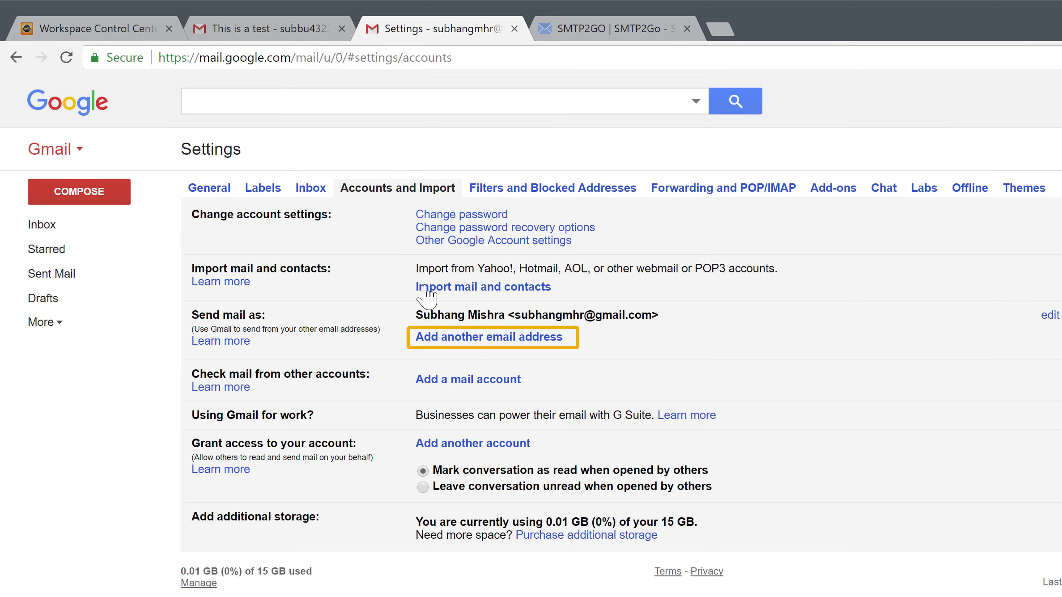
{"action": "left_click", "coordinate": [434, 339]}
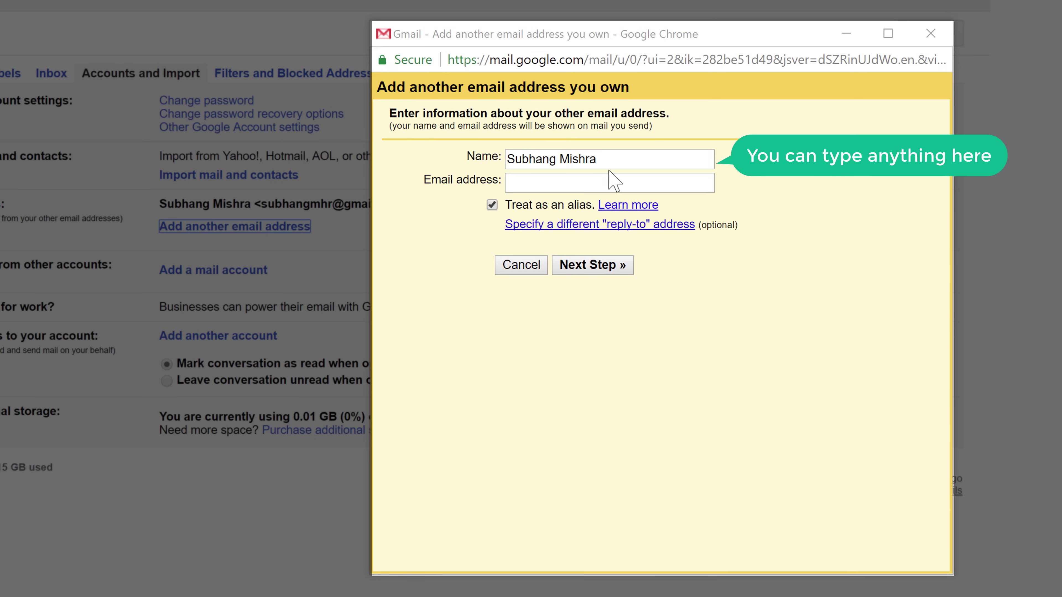
Set the sender name to 'QuickTechy Support', enter the domain's contact address, and continue
{"action": "left_click_drag", "start_coordinate": [616, 158], "coordinate": [491, 157]}
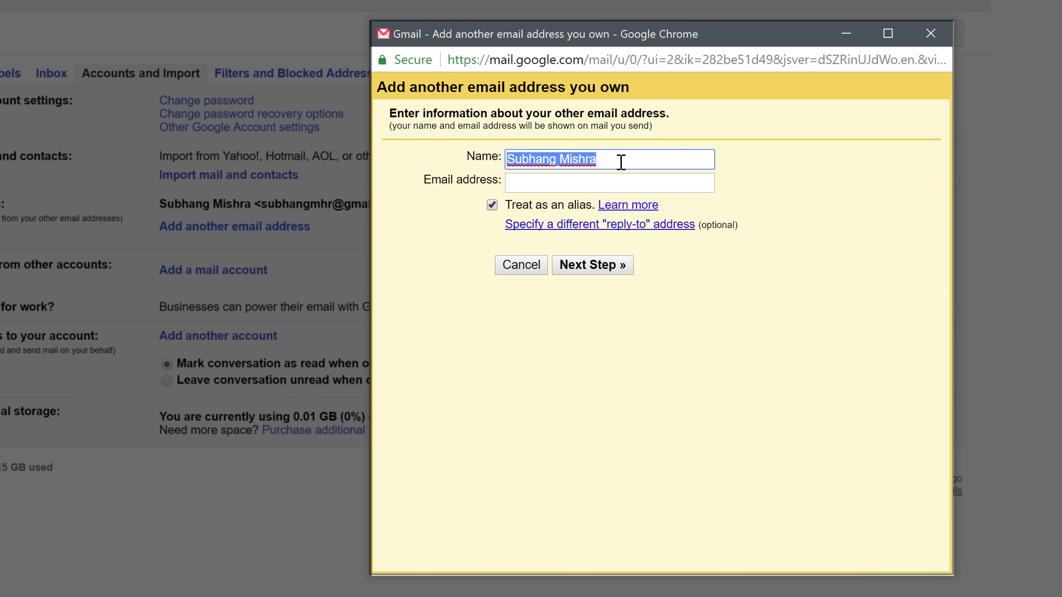
{"action": "type", "text": "QuickTechy Support"}
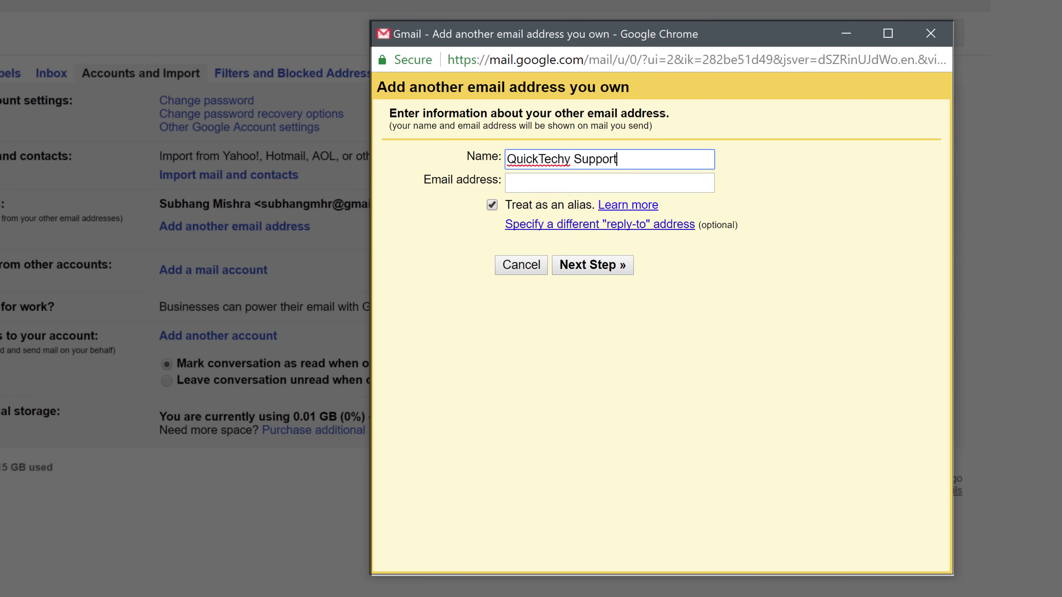
{"action": "key", "text": "Tab"}
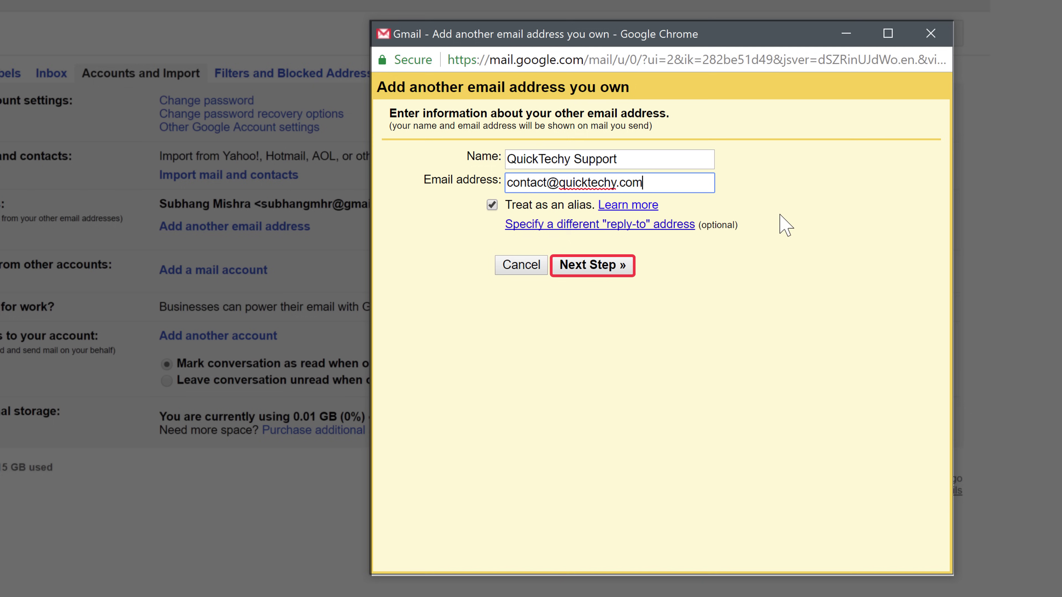
{"action": "left_click", "coordinate": [580, 273]}
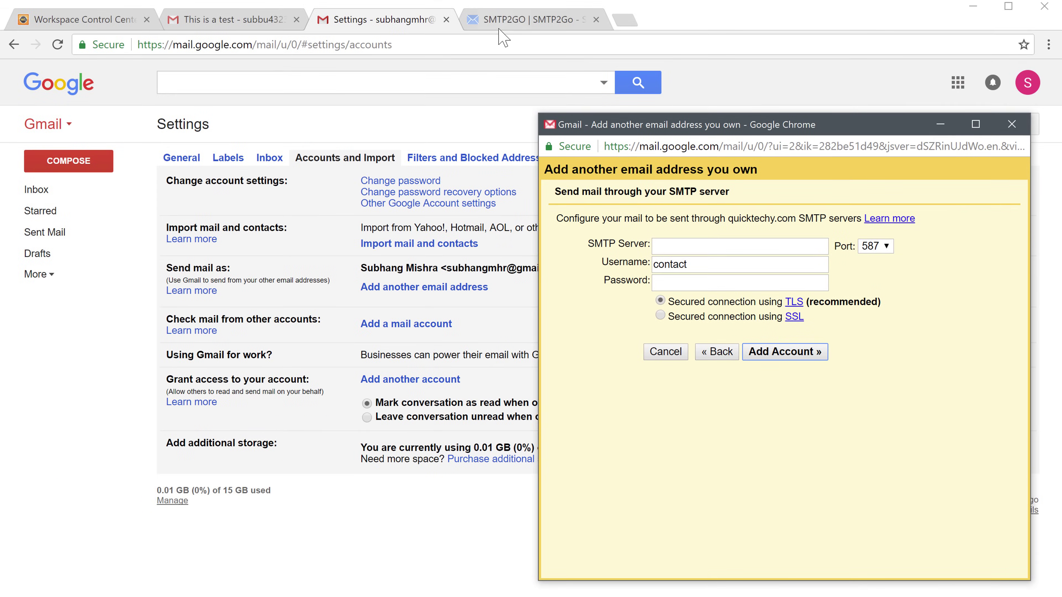
Copy the SMTP2GO username into Gmail's Username field
{"action": "left_click", "coordinate": [500, 22]}
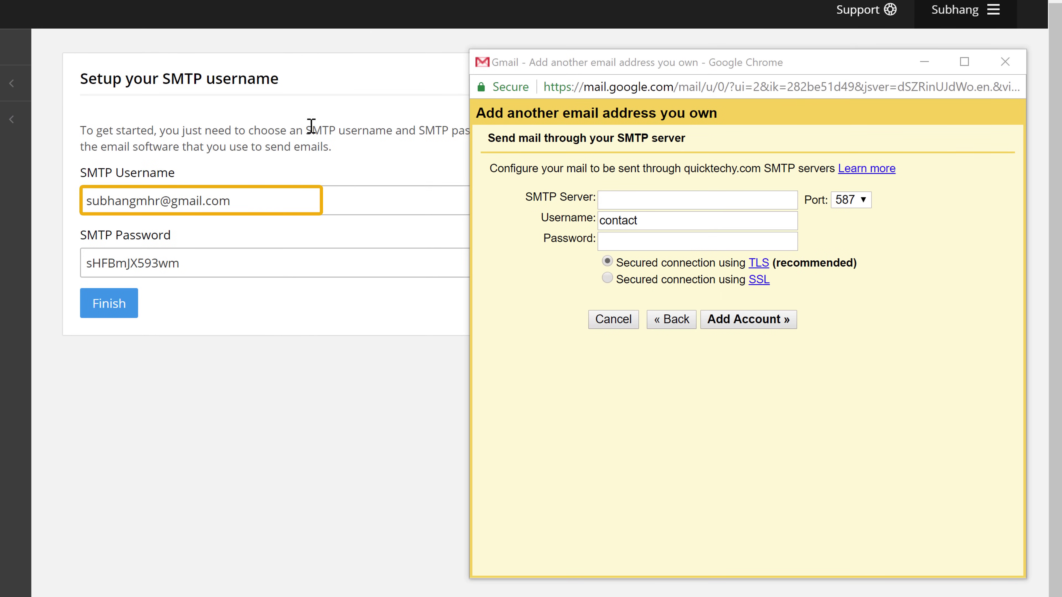
{"action": "left_click_drag", "start_coordinate": [269, 195], "coordinate": [89, 200]}
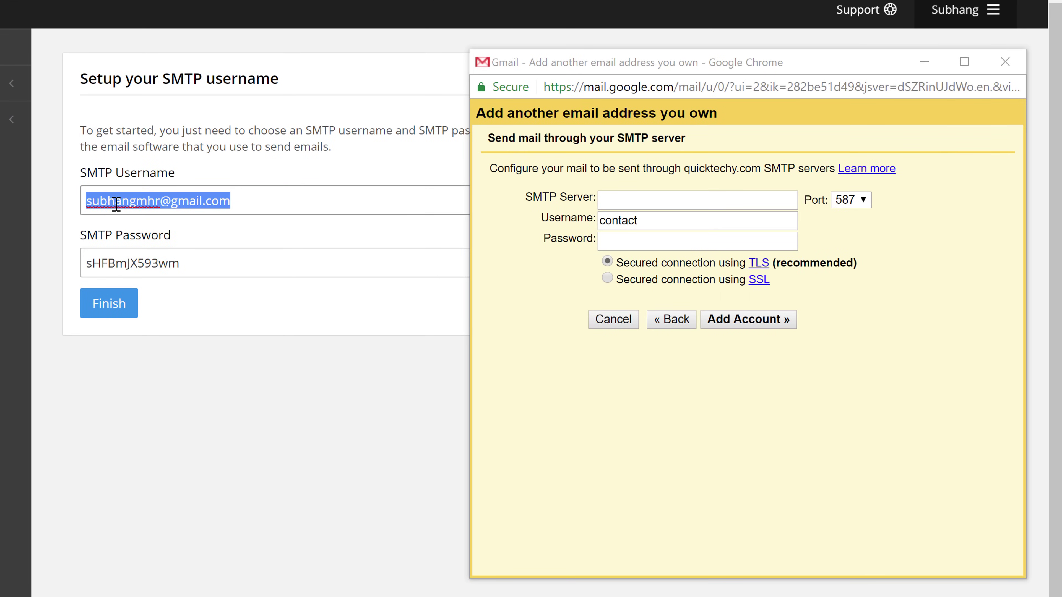
{"action": "right_click", "coordinate": [116, 204]}
{"action": "left_click", "coordinate": [162, 243]}
{"action": "left_click_drag", "start_coordinate": [663, 224], "coordinate": [613, 220]}
{"action": "right_click", "coordinate": [616, 224]}
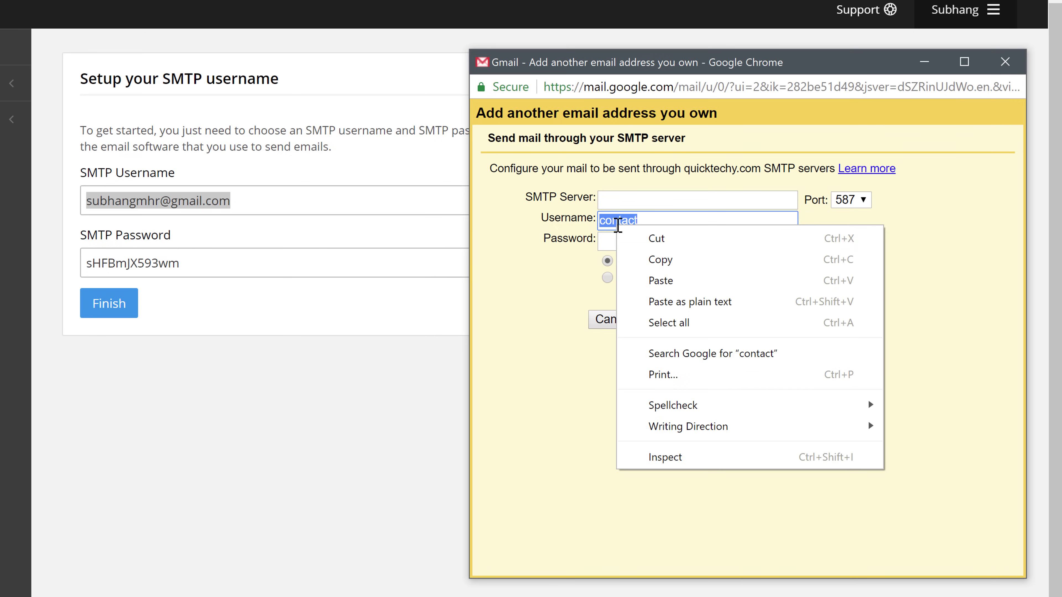
{"action": "left_click", "coordinate": [693, 285]}
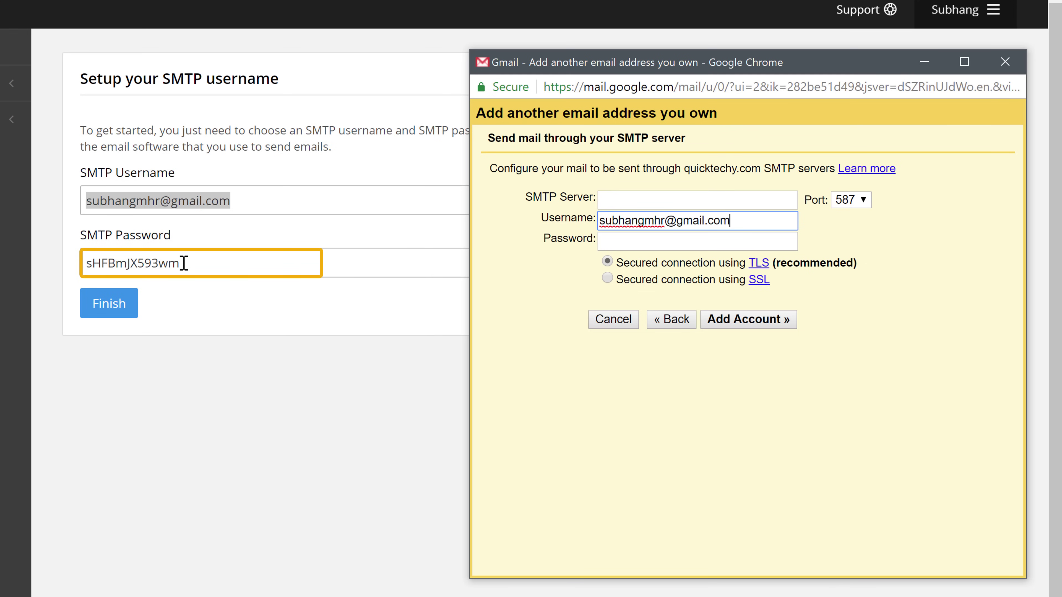
Copy the SMTP2GO password into Gmail's Password field
{"action": "left_click_drag", "start_coordinate": [184, 264], "coordinate": [83, 267]}
{"action": "right_click", "coordinate": [132, 266]}
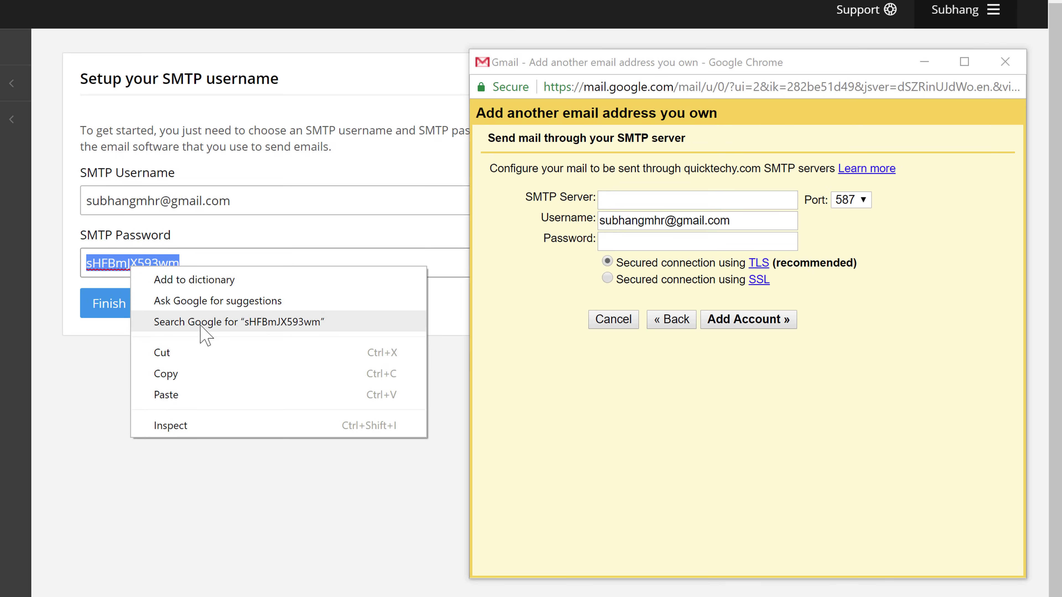
{"action": "left_click", "coordinate": [185, 375]}
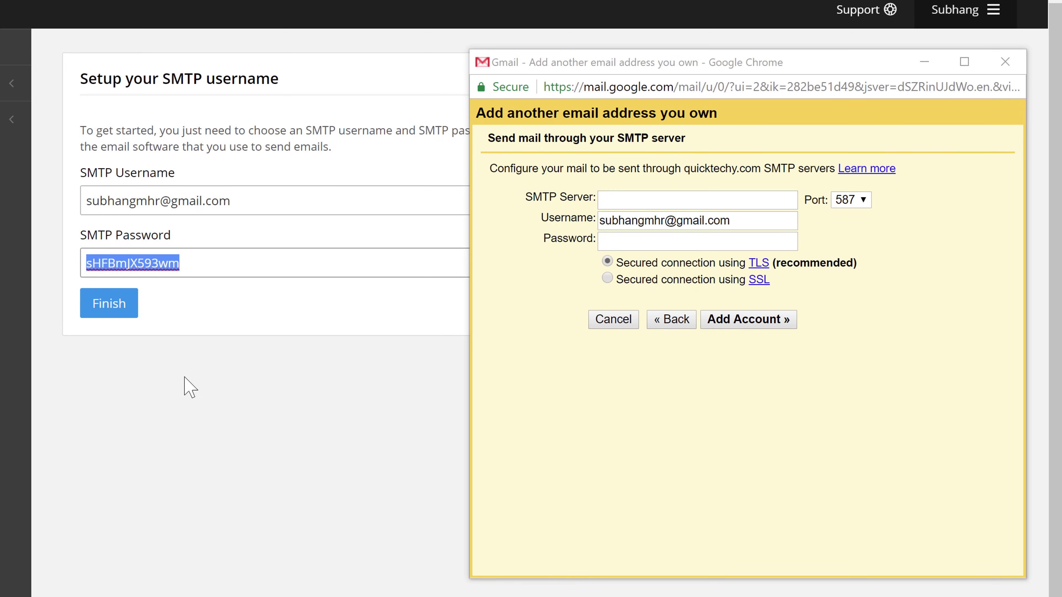
{"action": "right_click", "coordinate": [628, 241]}
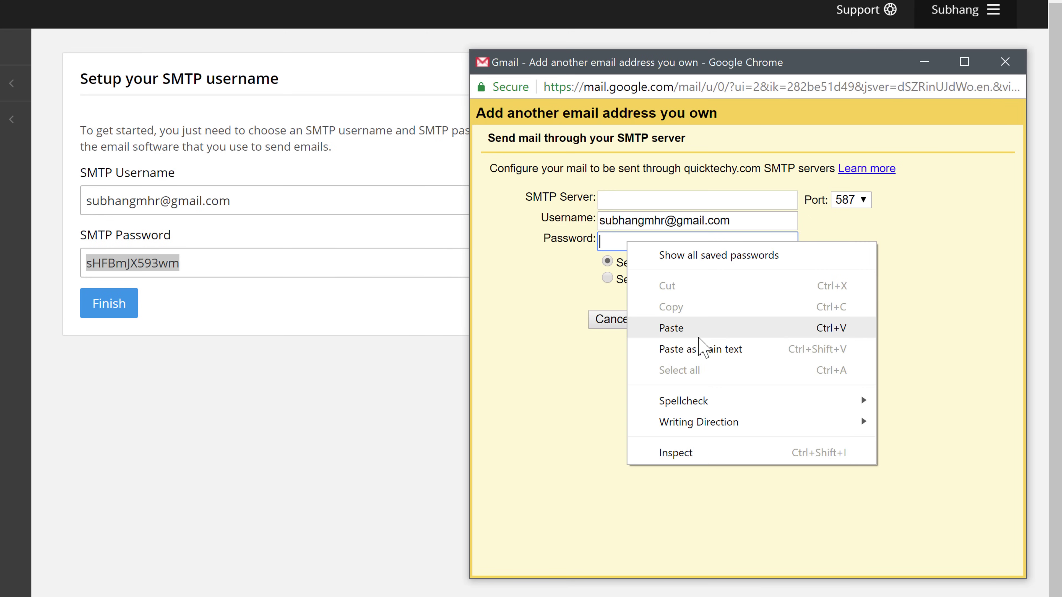
{"action": "left_click", "coordinate": [697, 330]}
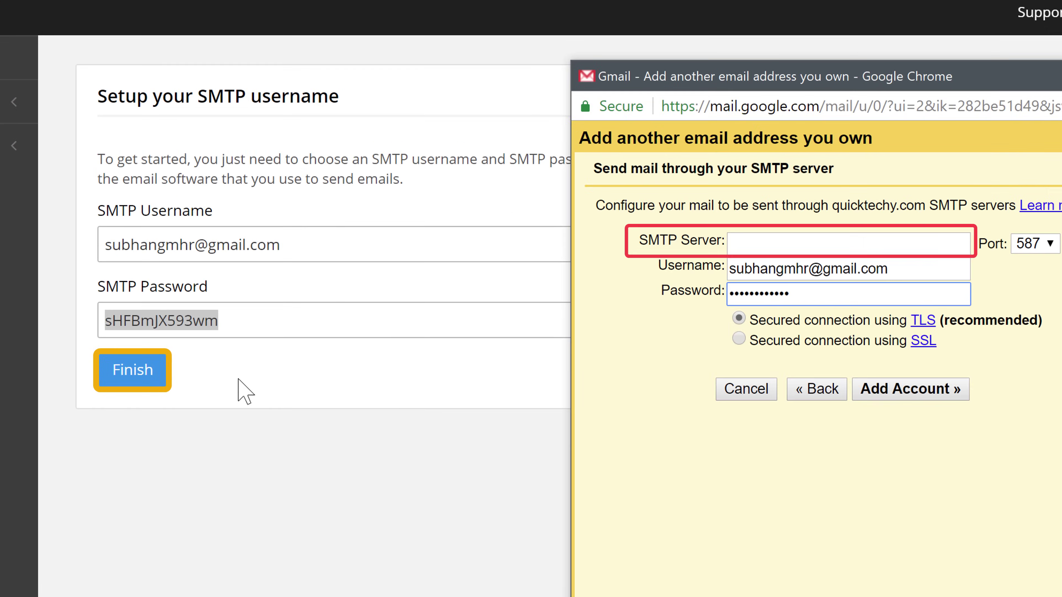
Finish the SMTP2GO user setup, then enter server mail.smtp2go.com, port 25, and add the account
{"action": "left_click", "coordinate": [144, 387]}
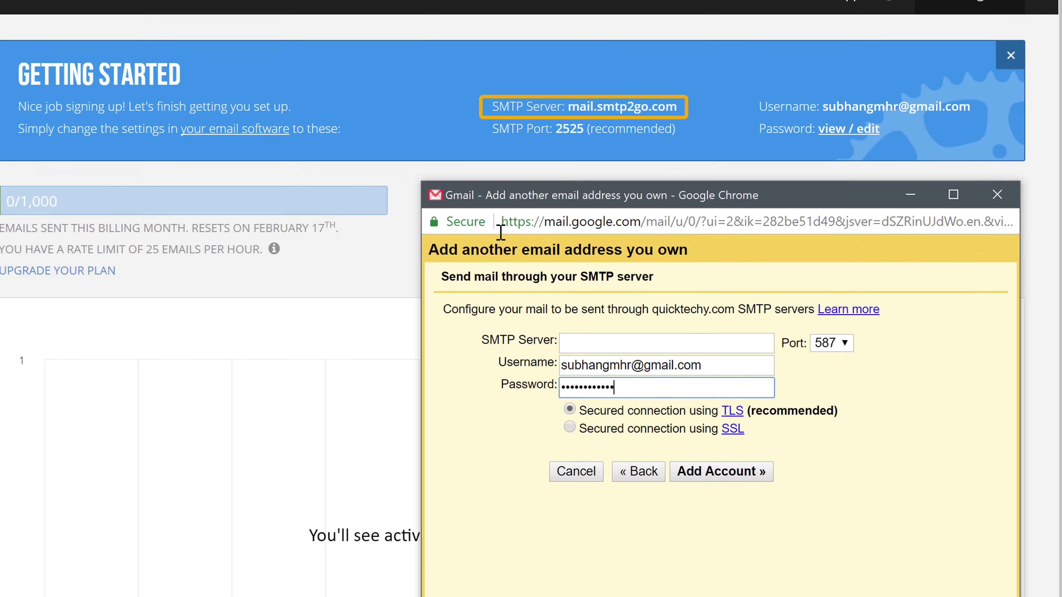
{"action": "mouse_move", "coordinate": [491, 80]}
{"action": "left_mouse_down"}
{"action": "mouse_move", "coordinate": [631, 95]}
{"action": "mouse_move", "coordinate": [617, 85]}
{"action": "left_mouse_up"}
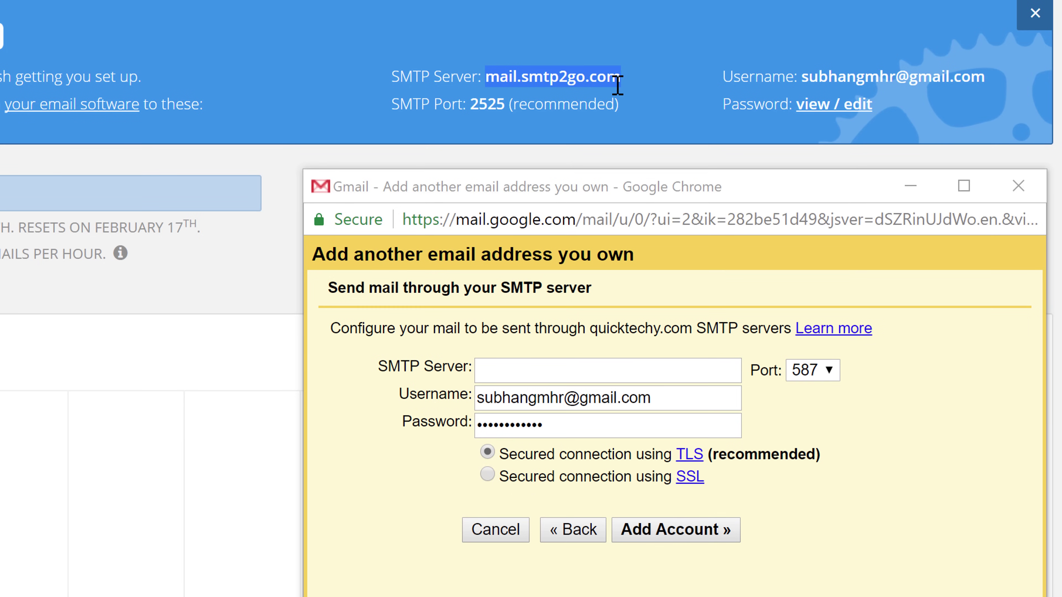
{"action": "right_click", "coordinate": [576, 77]}
{"action": "left_click", "coordinate": [602, 94]}
{"action": "left_click", "coordinate": [680, 200]}
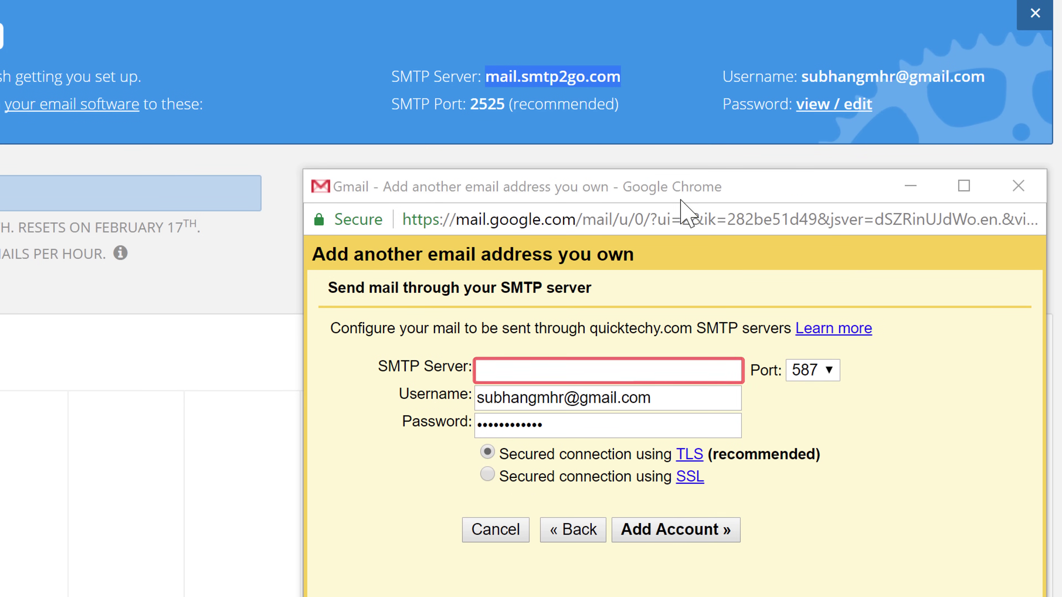
{"action": "right_click", "coordinate": [489, 372]}
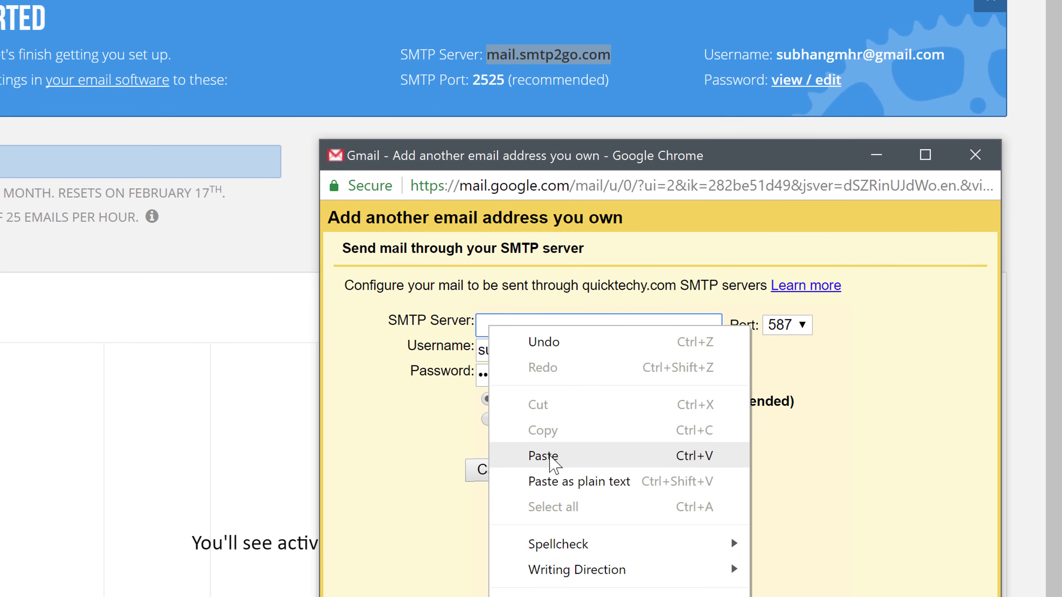
{"action": "left_click", "coordinate": [543, 463]}
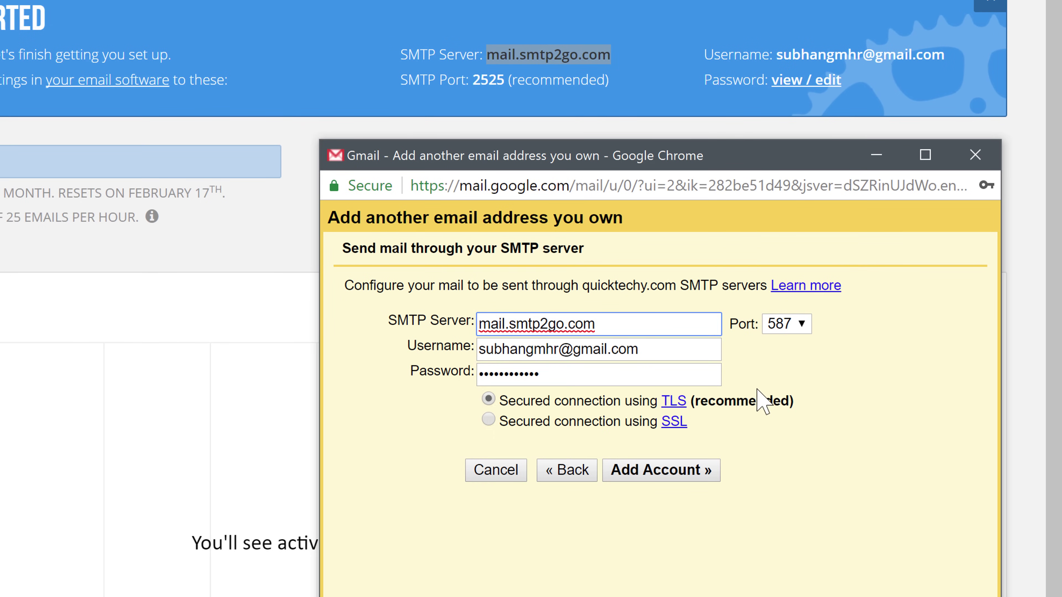
{"action": "left_click", "coordinate": [800, 328]}
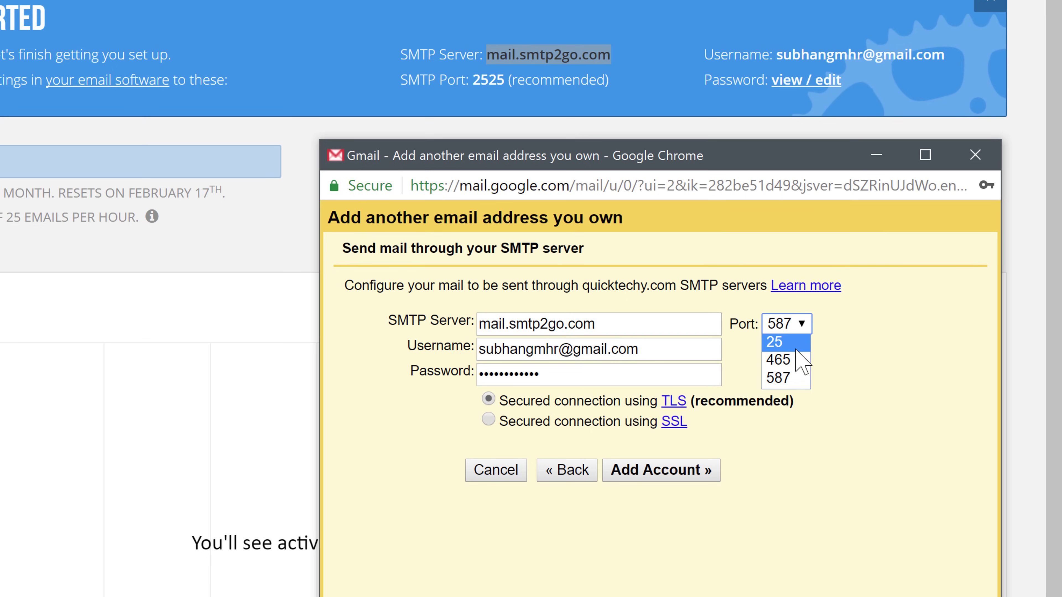
{"action": "left_click", "coordinate": [776, 342]}
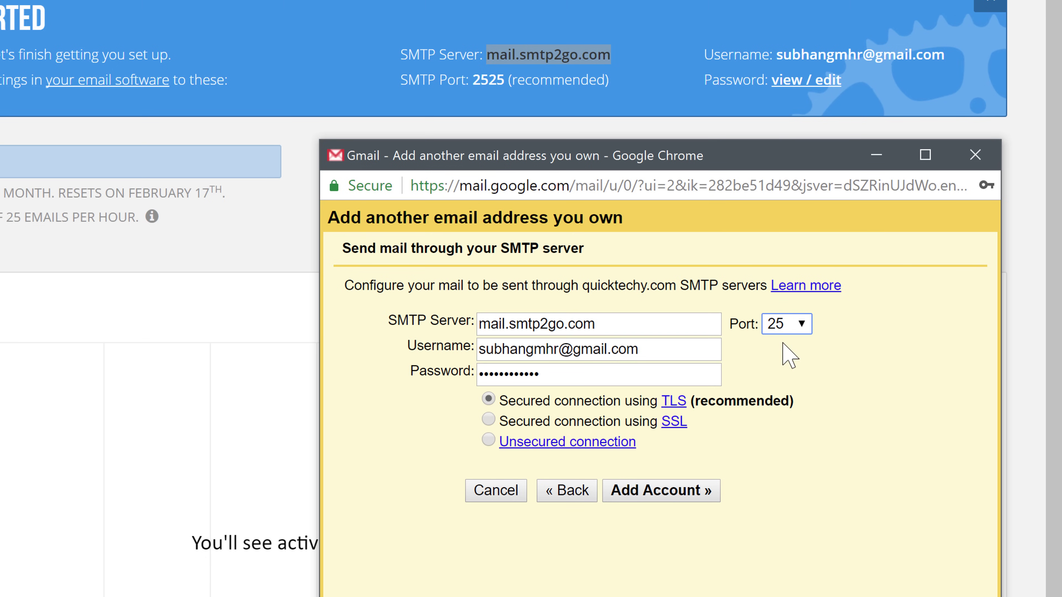
{"action": "left_click", "coordinate": [640, 507]}
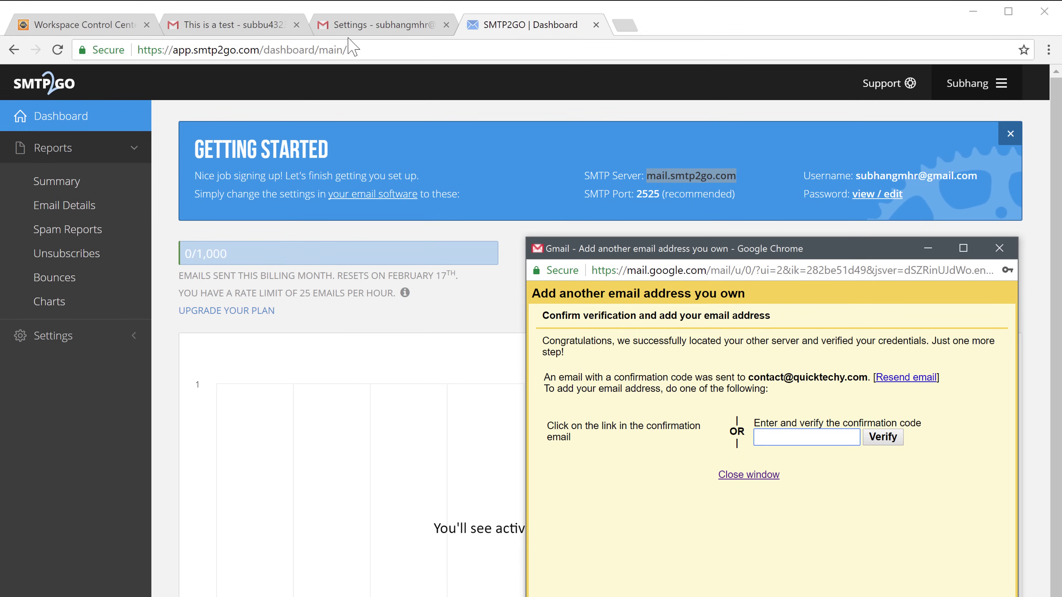
Copy the code from the Gmail Confirmation email into the send-as window and verify it
{"action": "left_click", "coordinate": [356, 25]}
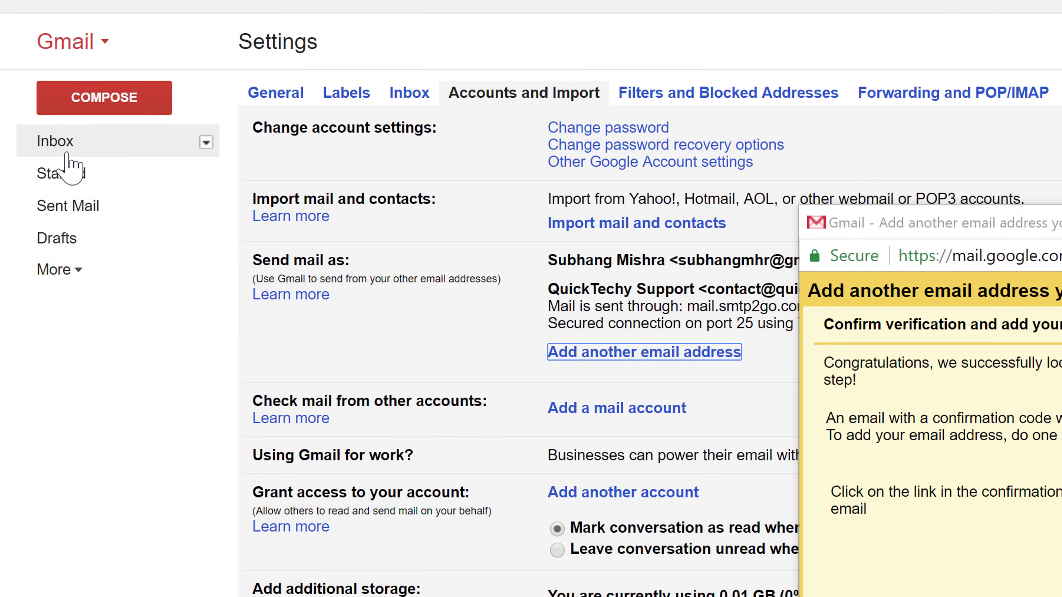
{"action": "left_click", "coordinate": [66, 154]}
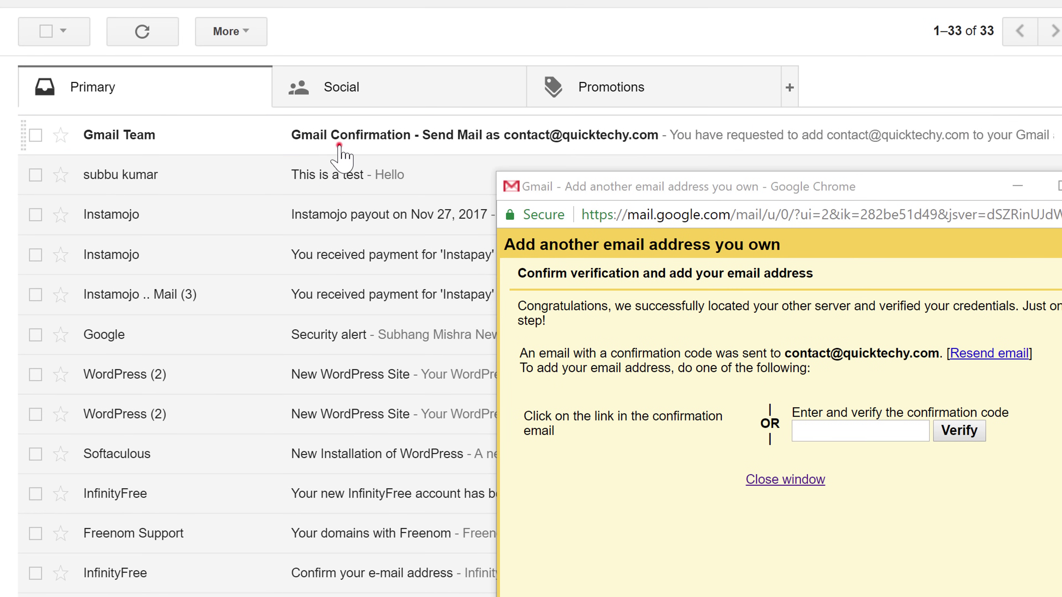
{"action": "left_click", "coordinate": [339, 145]}
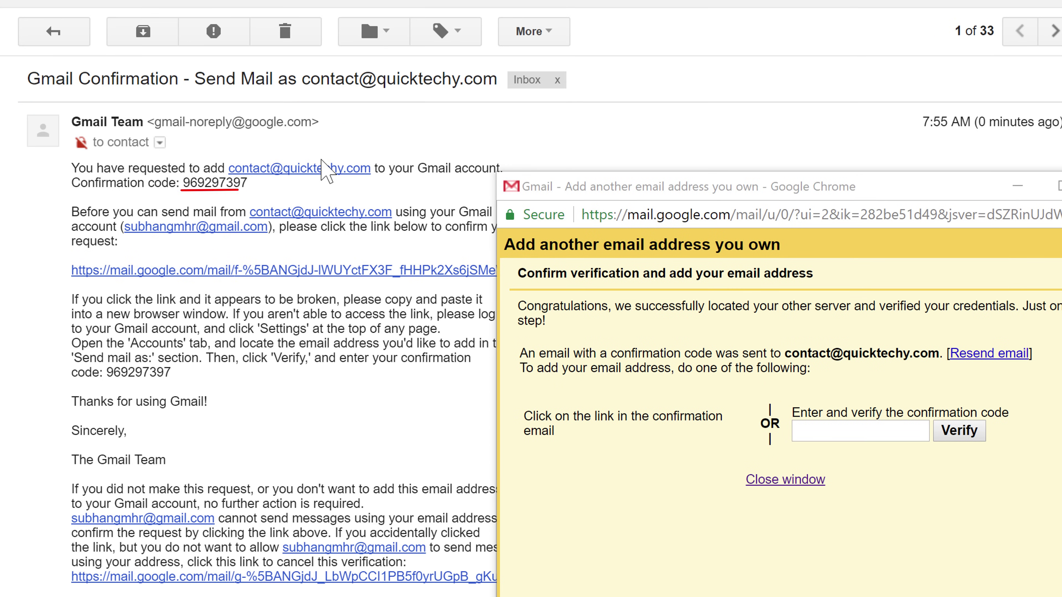
{"action": "left_click_drag", "start_coordinate": [184, 183], "coordinate": [238, 183]}
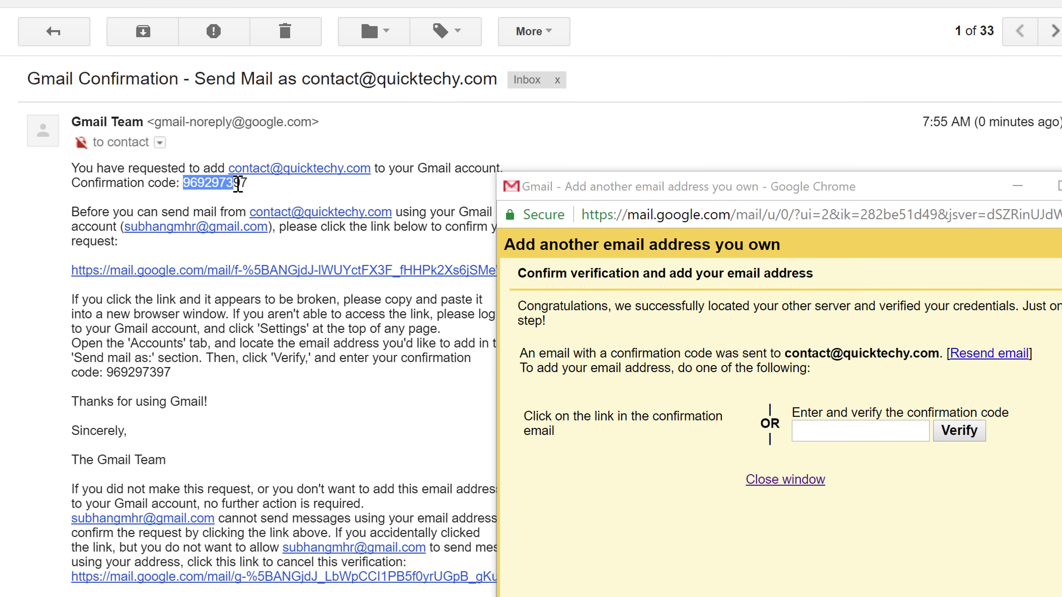
{"action": "right_click", "coordinate": [212, 184]}
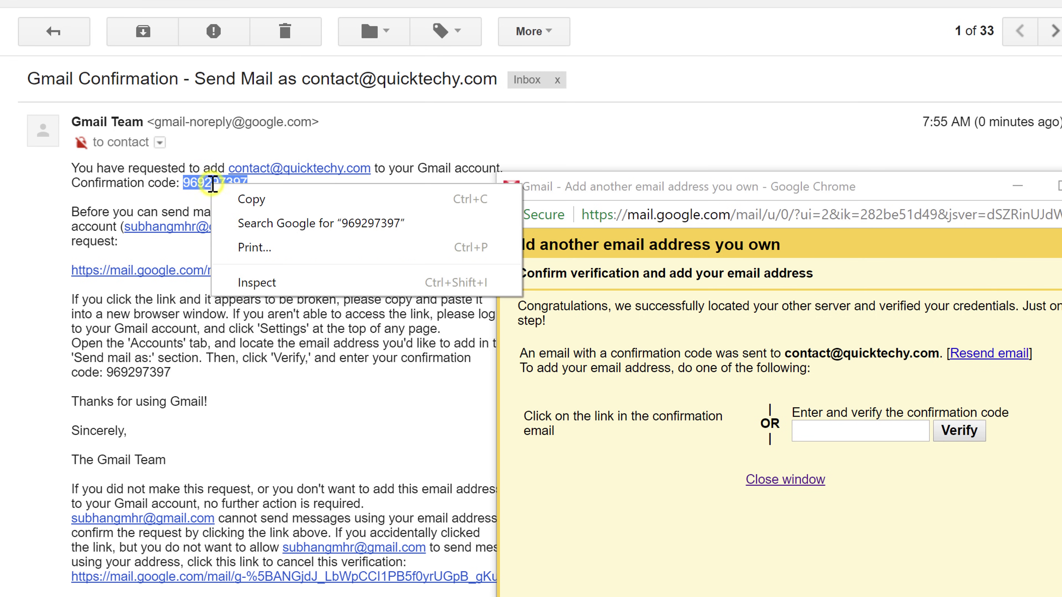
{"action": "left_click", "coordinate": [248, 200]}
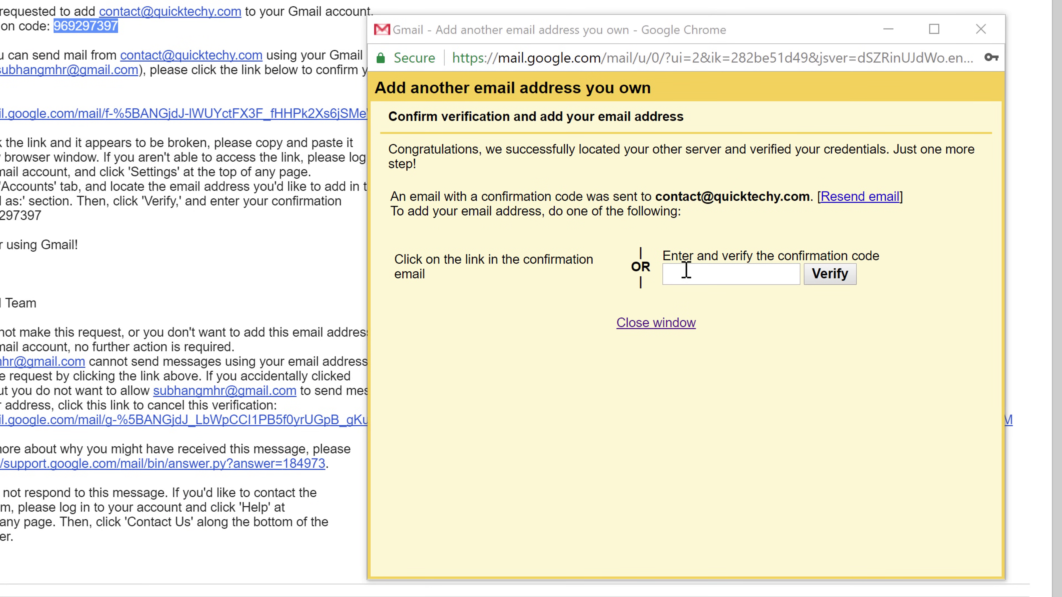
{"action": "right_click", "coordinate": [686, 270]}
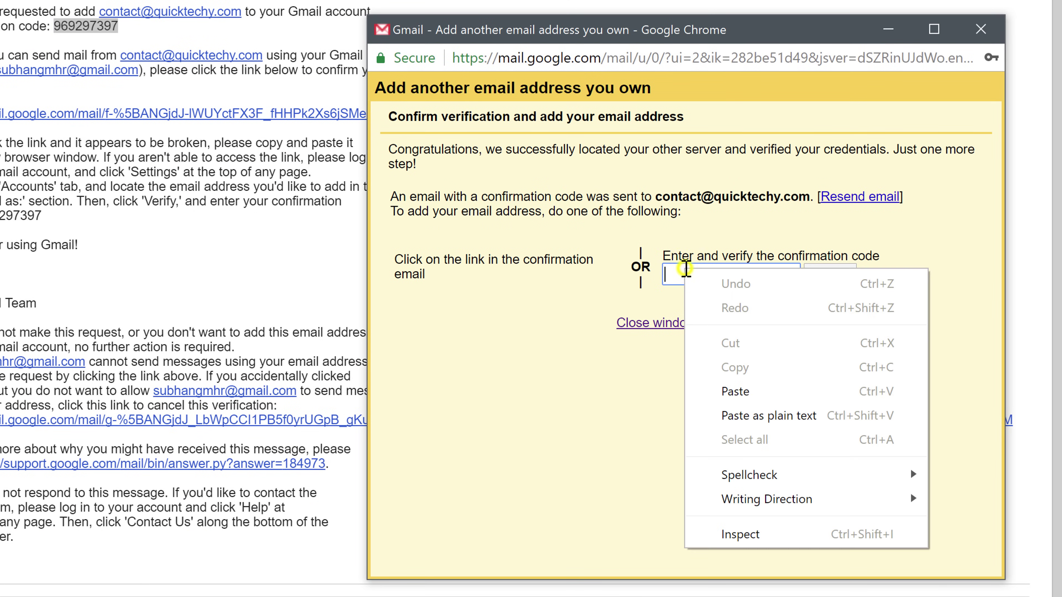
{"action": "left_click", "coordinate": [759, 398]}
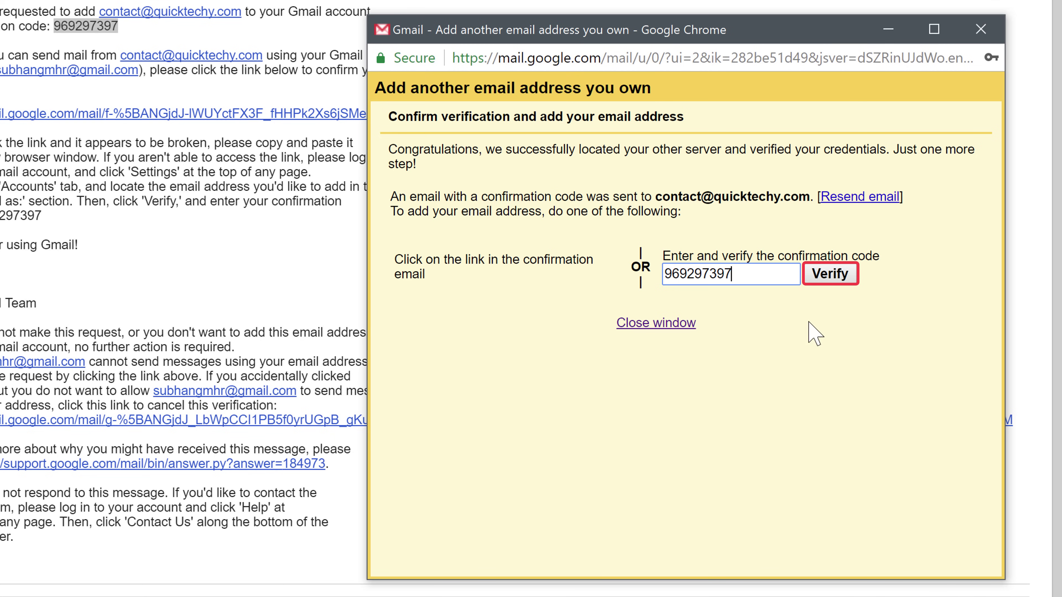
{"action": "left_click", "coordinate": [828, 276]}
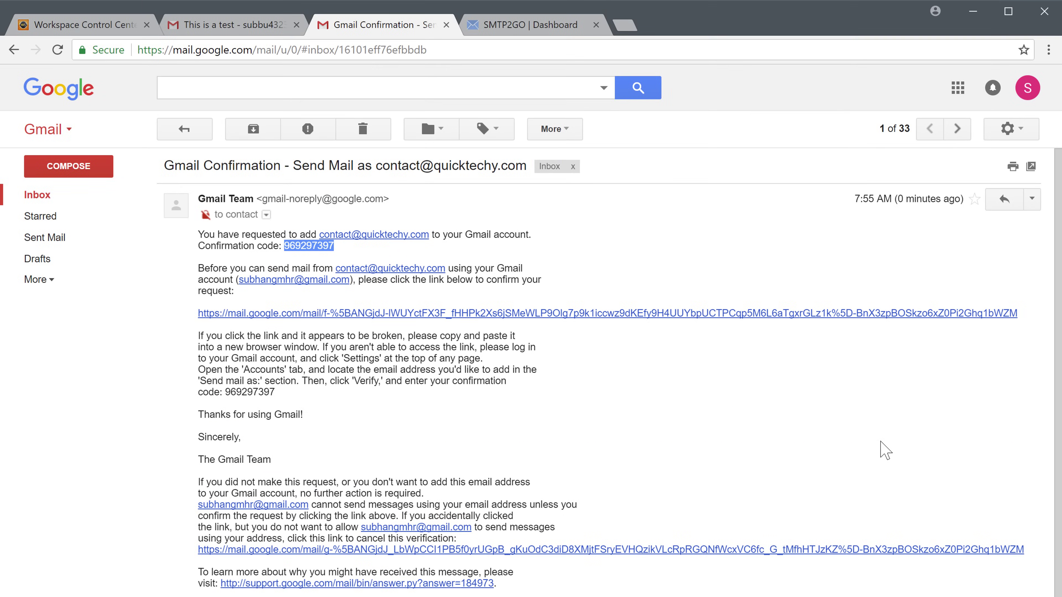
Under Settings > Accounts and Import, make QuickTechy Support the default sending address
{"action": "left_click", "coordinate": [1021, 128]}
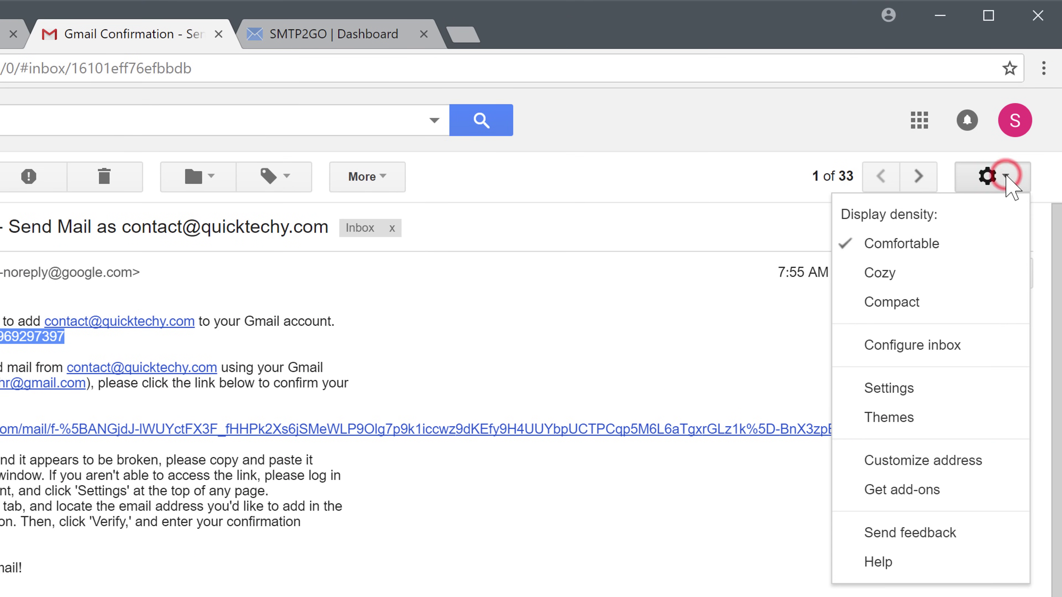
{"action": "left_click", "coordinate": [928, 397]}
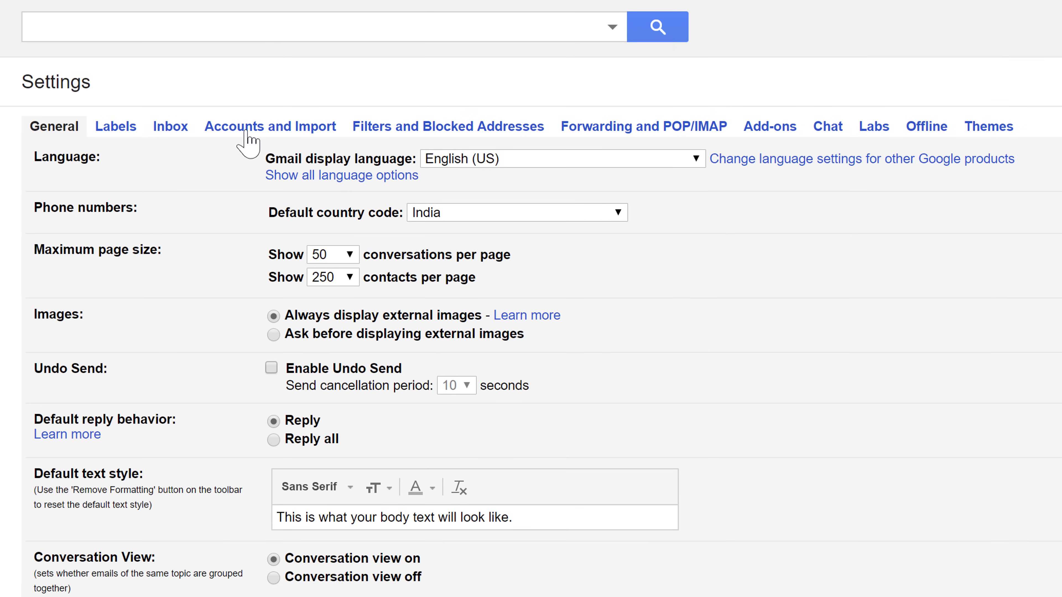
{"action": "left_click", "coordinate": [247, 133]}
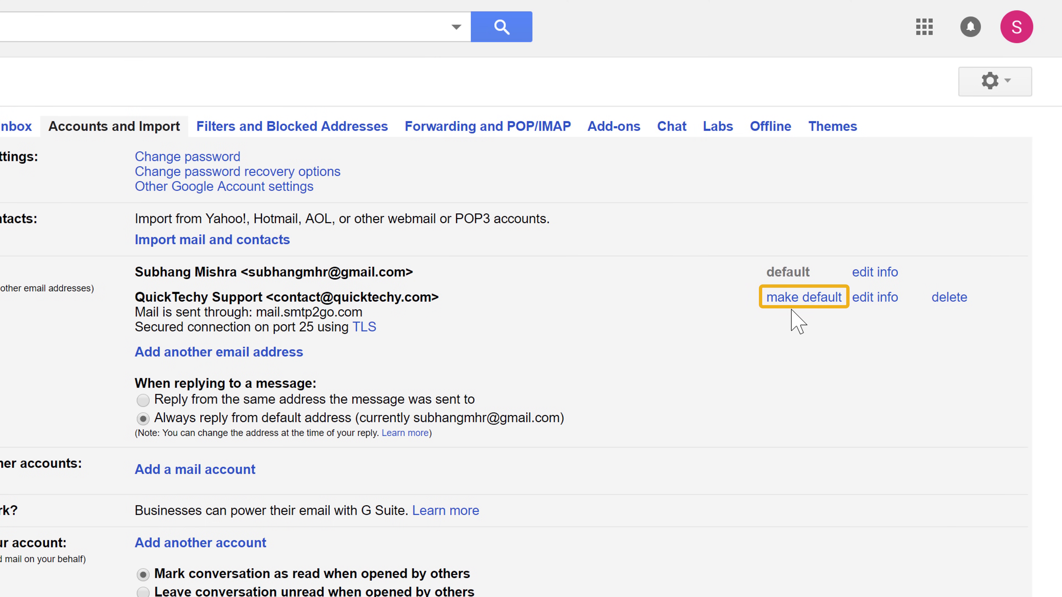
{"action": "left_click", "coordinate": [800, 299]}
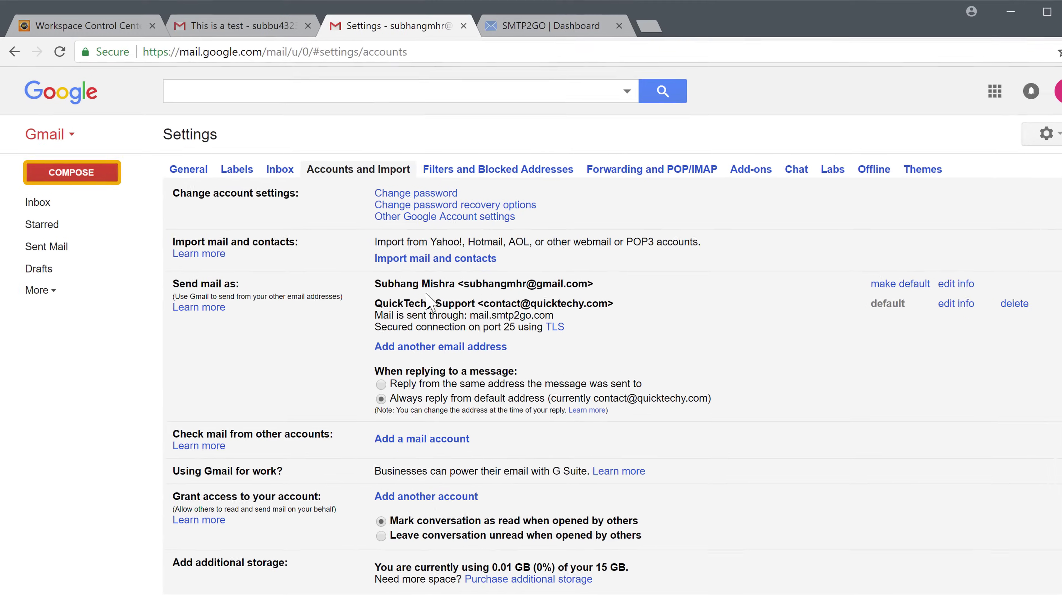
Compose and send 'Test Email 2' from QuickTechy Support with body 'Hello, this is another test email!'
{"action": "left_click", "coordinate": [57, 178]}
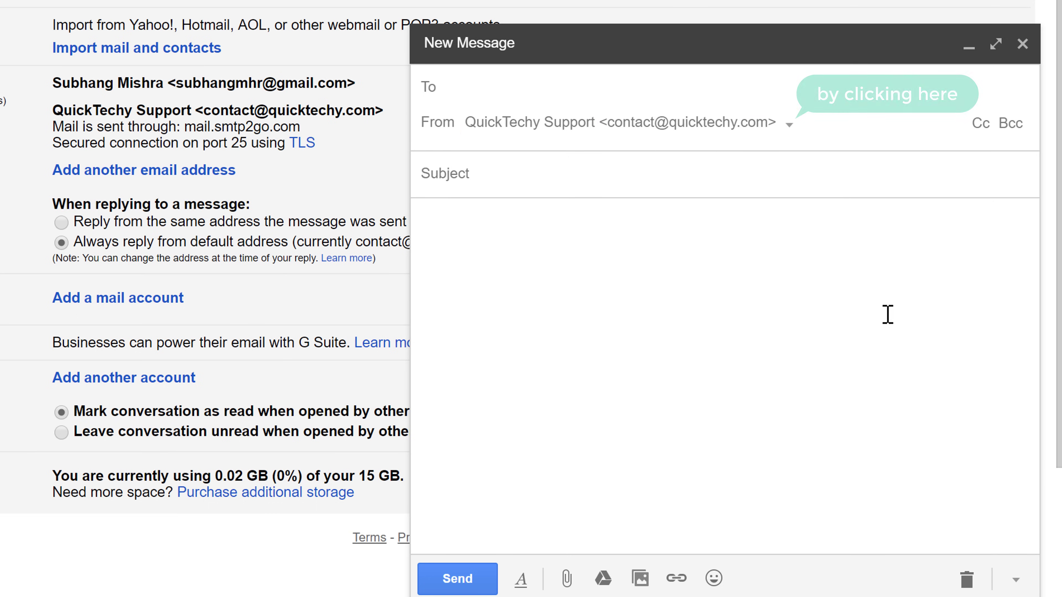
{"action": "left_click", "coordinate": [787, 124]}
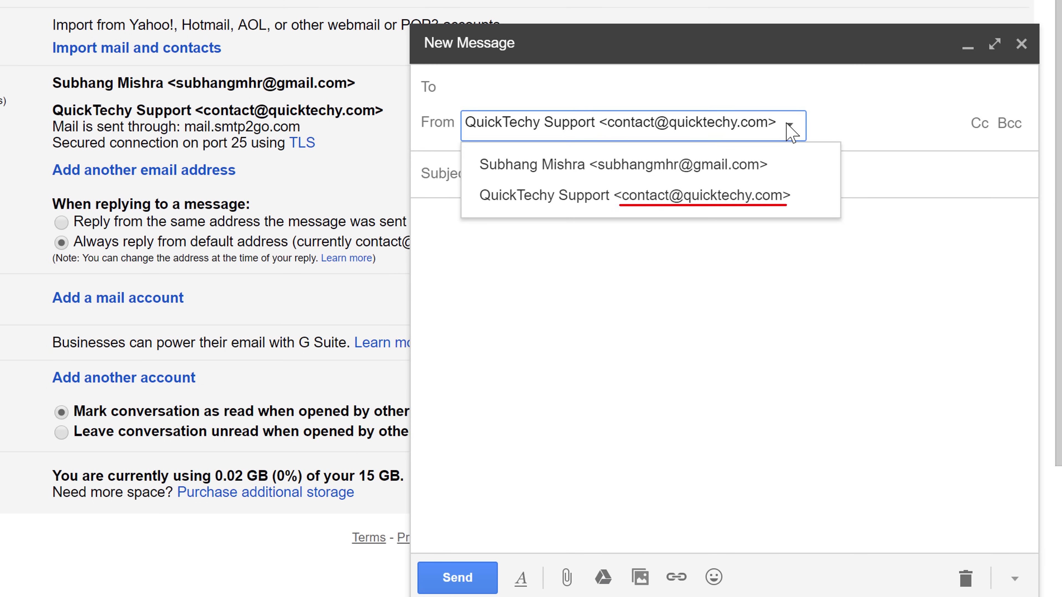
{"action": "left_click", "coordinate": [664, 216]}
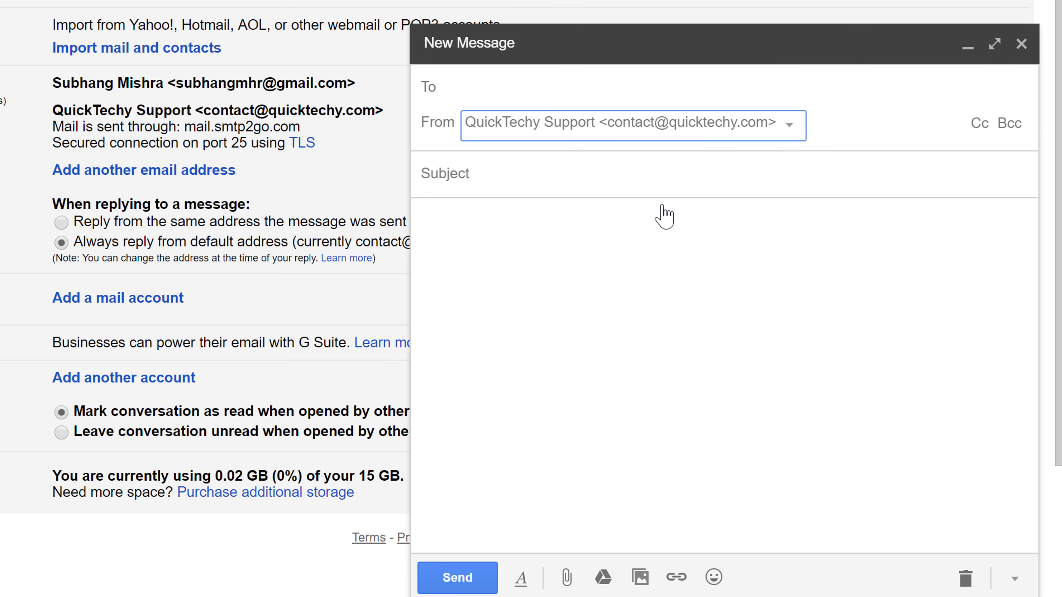
{"action": "type", "text": "subbu"}
{"action": "key", "text": "Return"}
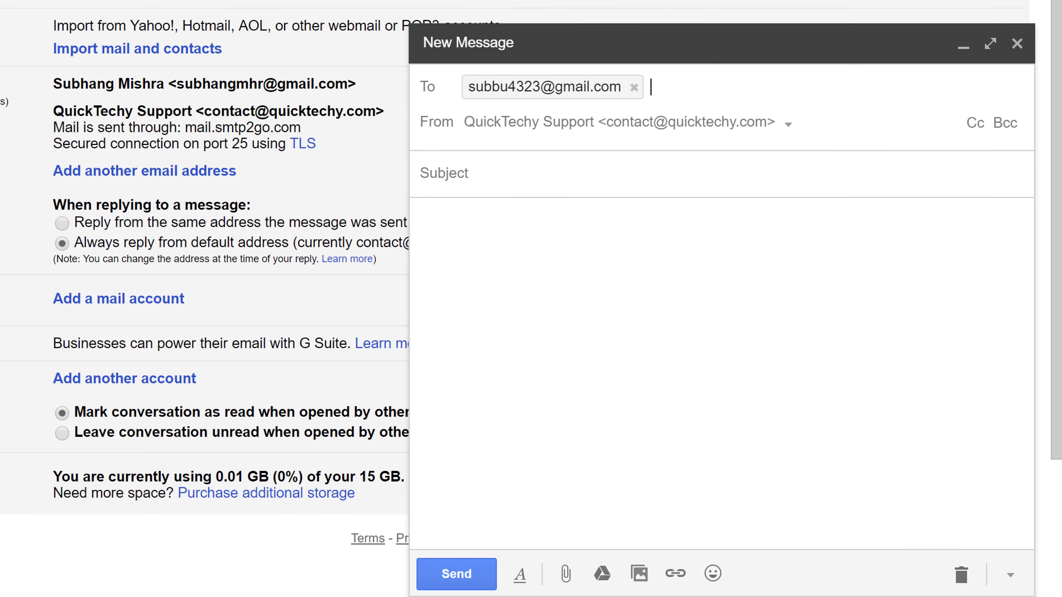
{"action": "key", "text": "Tab"}
{"action": "type", "text": "Test"}
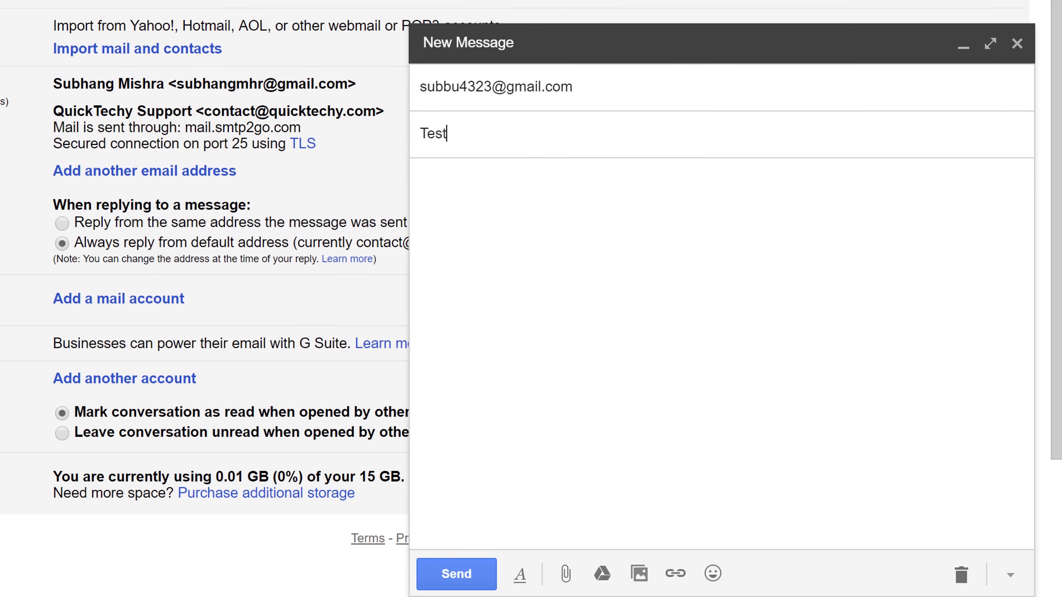
{"action": "key", "text": "Tab"}
{"action": "type", "text": "H"}
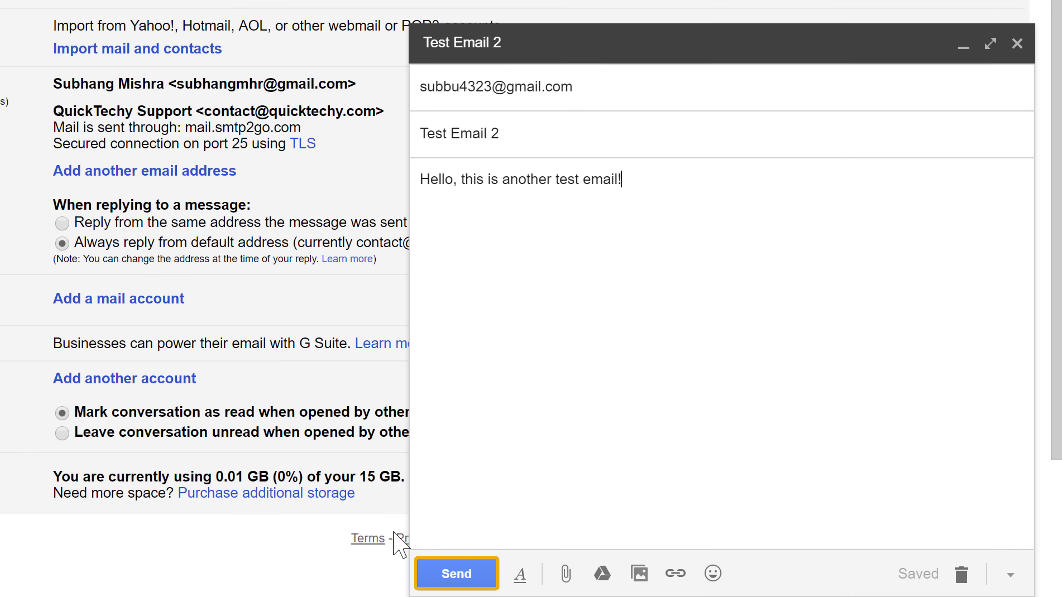
{"action": "left_click", "coordinate": [477, 576]}
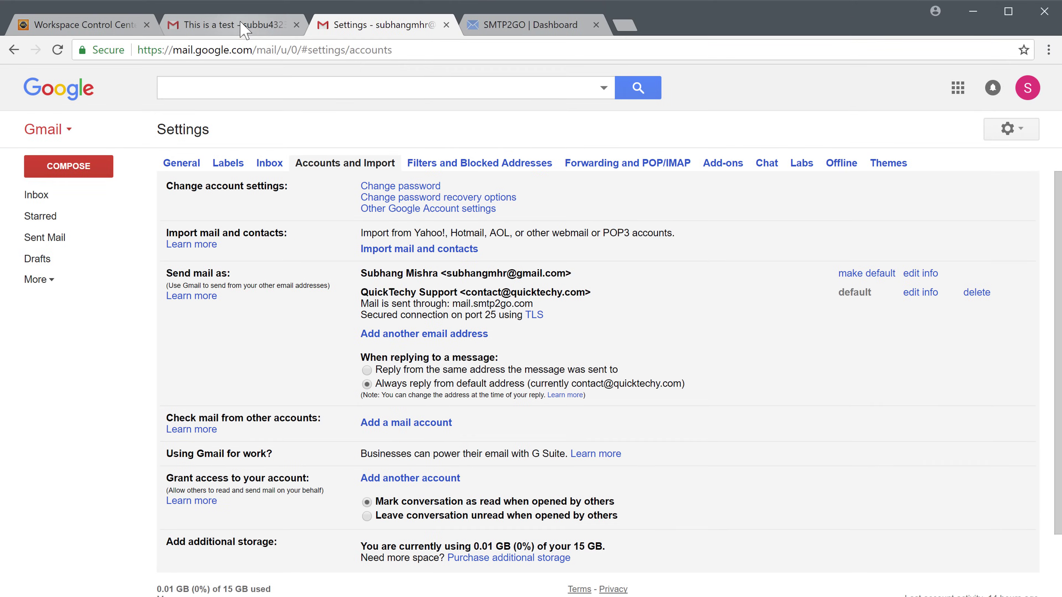
Open Test Email 2 in the receiving inbox and view sender details showing via smtpservice.net
{"action": "left_click", "coordinate": [245, 30]}
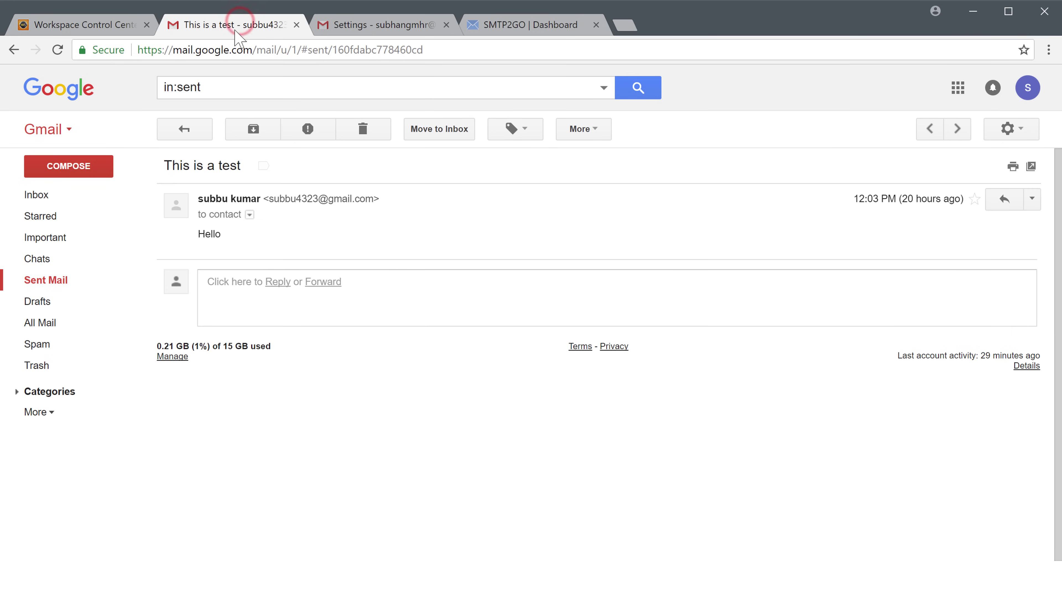
{"action": "left_click", "coordinate": [38, 203]}
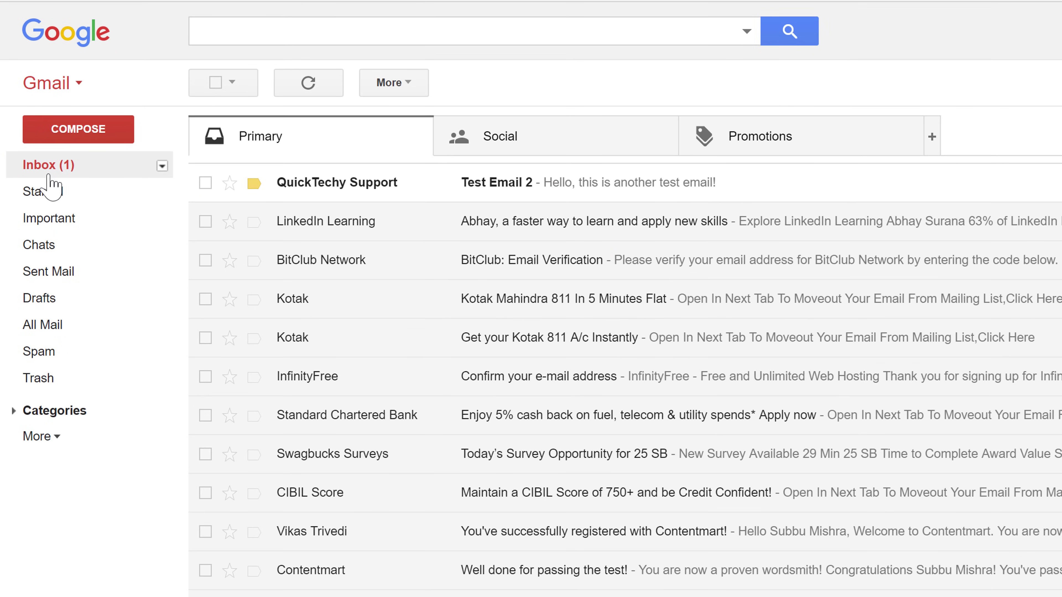
{"action": "left_click", "coordinate": [481, 195]}
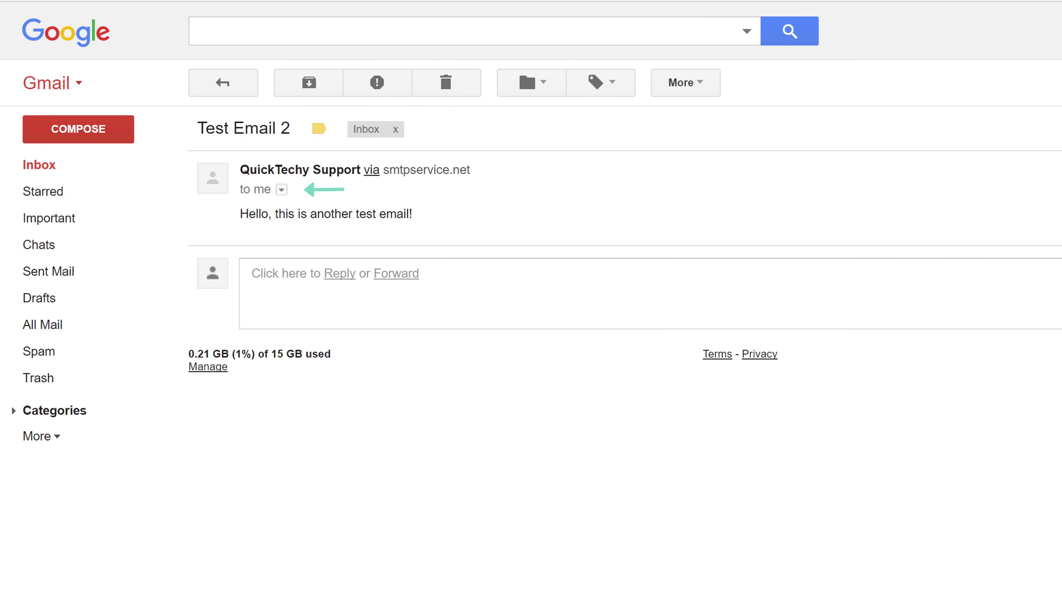
{"action": "left_click", "coordinate": [281, 190]}
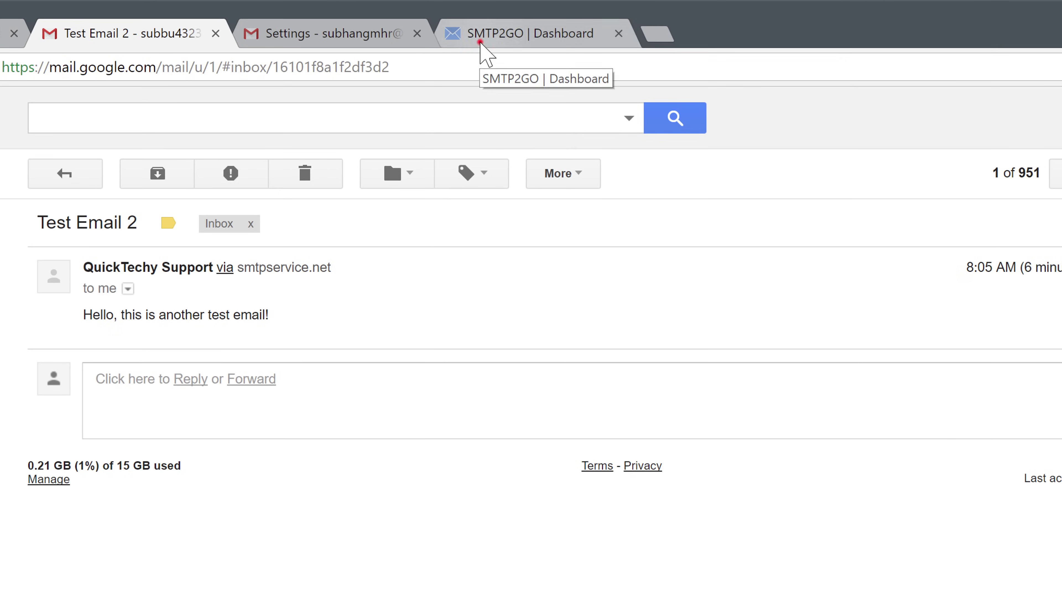
{"action": "left_click", "coordinate": [480, 42]}
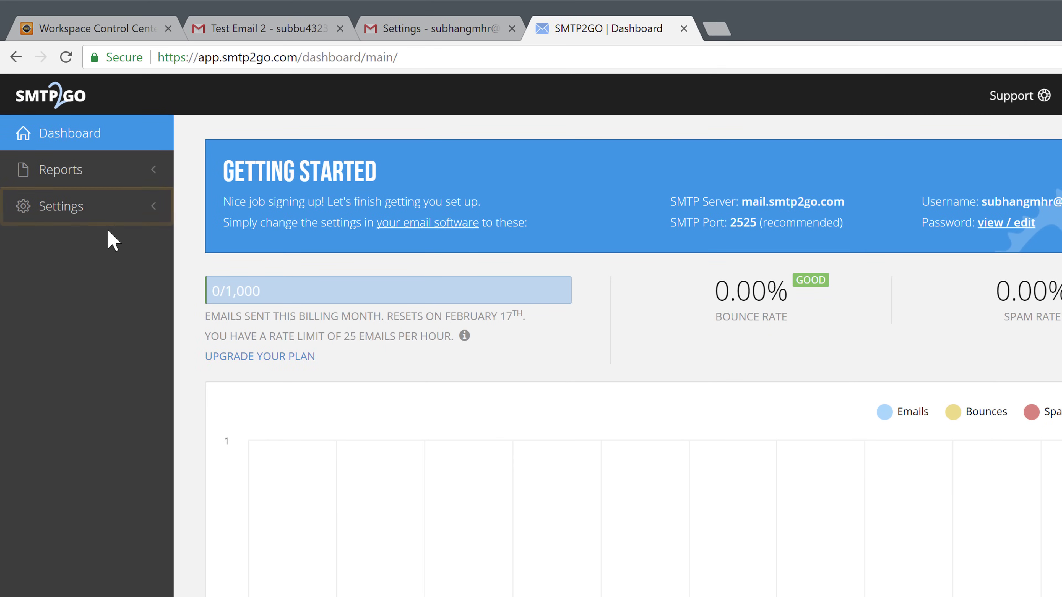
Add quicktechy.com as an SMTP2GO sender domain, then return to the Workspace Control Center
{"action": "left_click", "coordinate": [91, 216]}
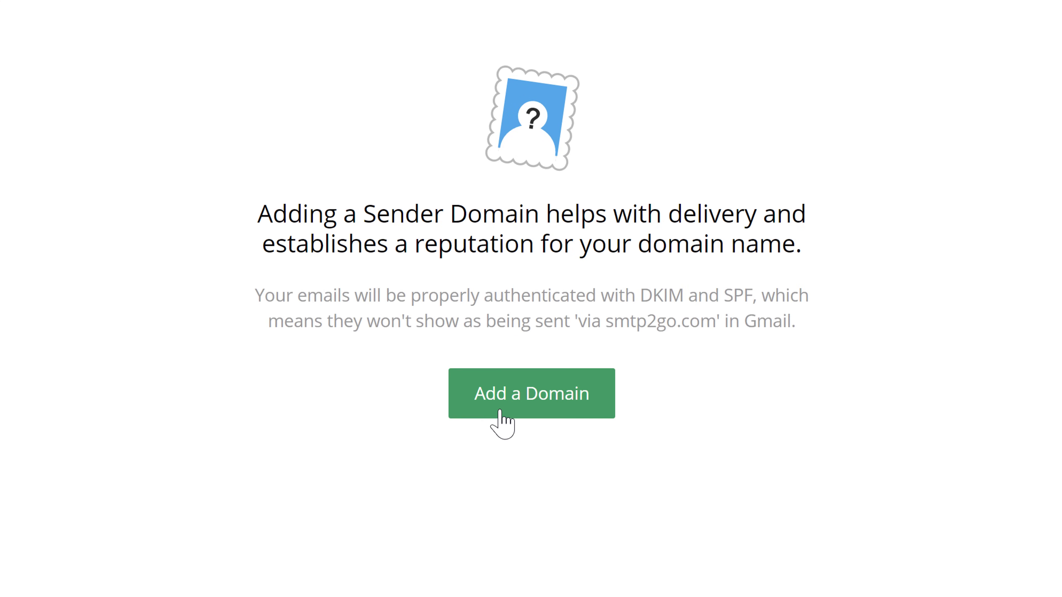
{"action": "left_click", "coordinate": [500, 409]}
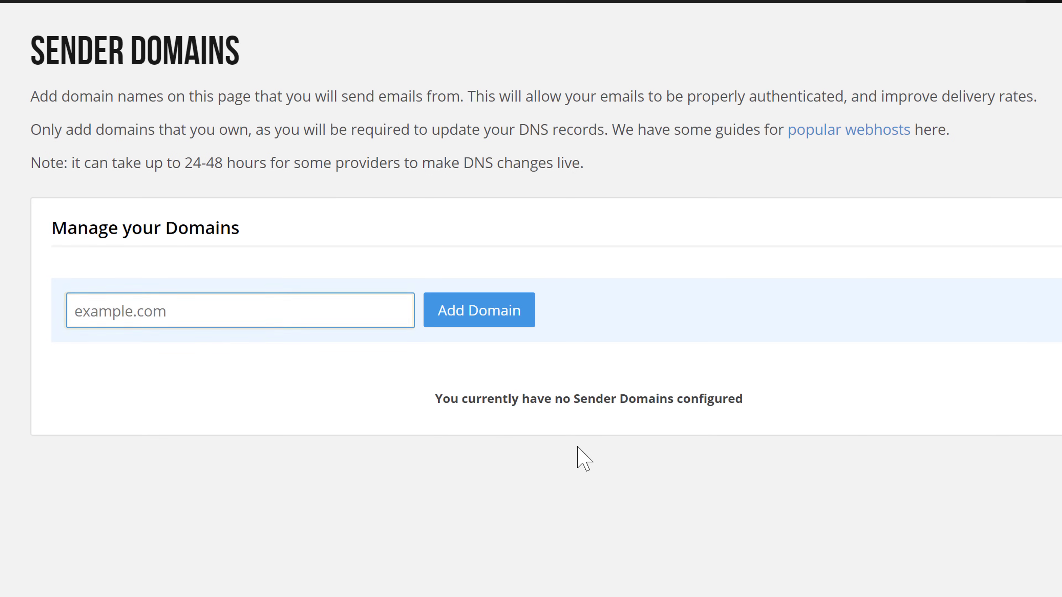
{"action": "type", "text": "quicktechy.com"}
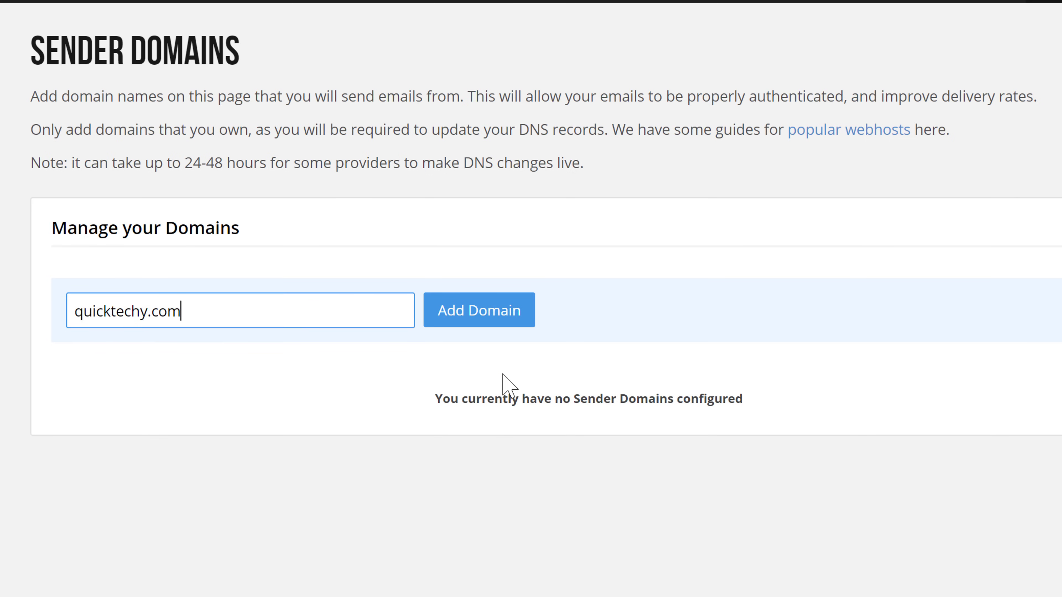
{"action": "left_click", "coordinate": [452, 324]}
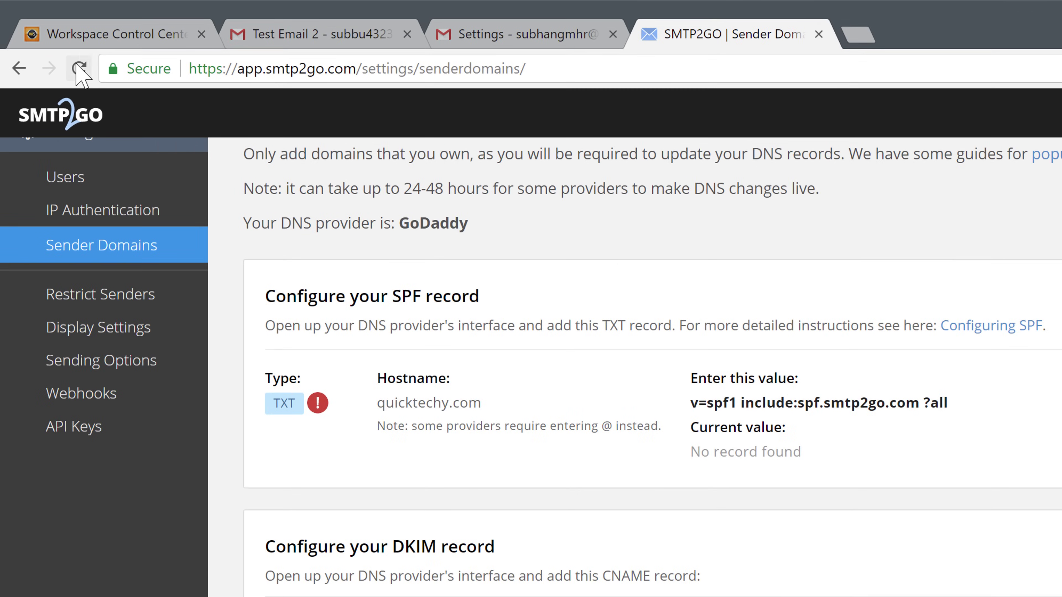
{"action": "left_click", "coordinate": [83, 42]}
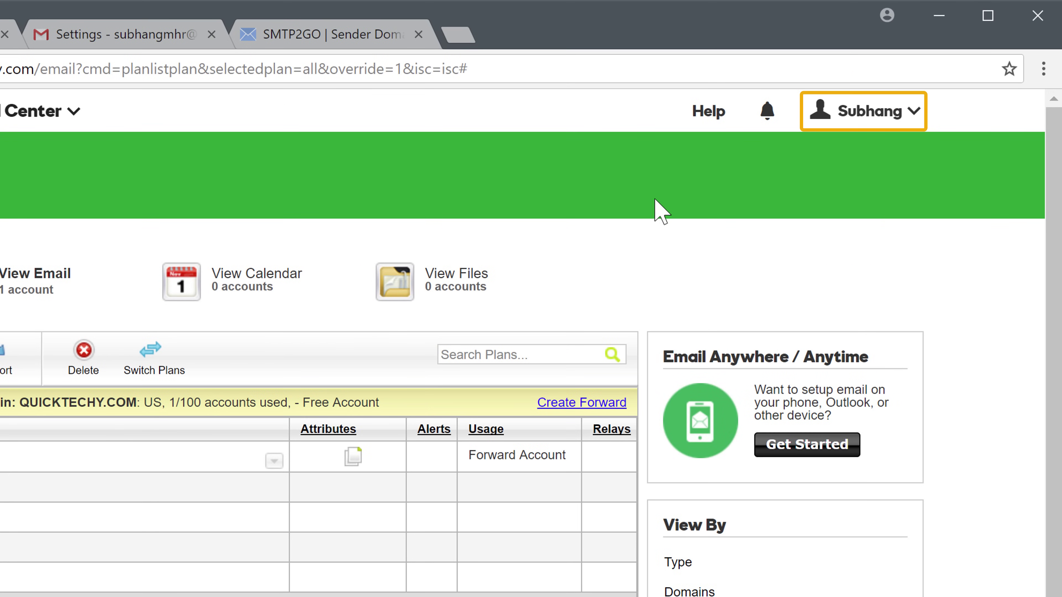
Open quicktechy.com's DNS Management from My Products and scroll to the MX records list
{"action": "left_click", "coordinate": [914, 119]}
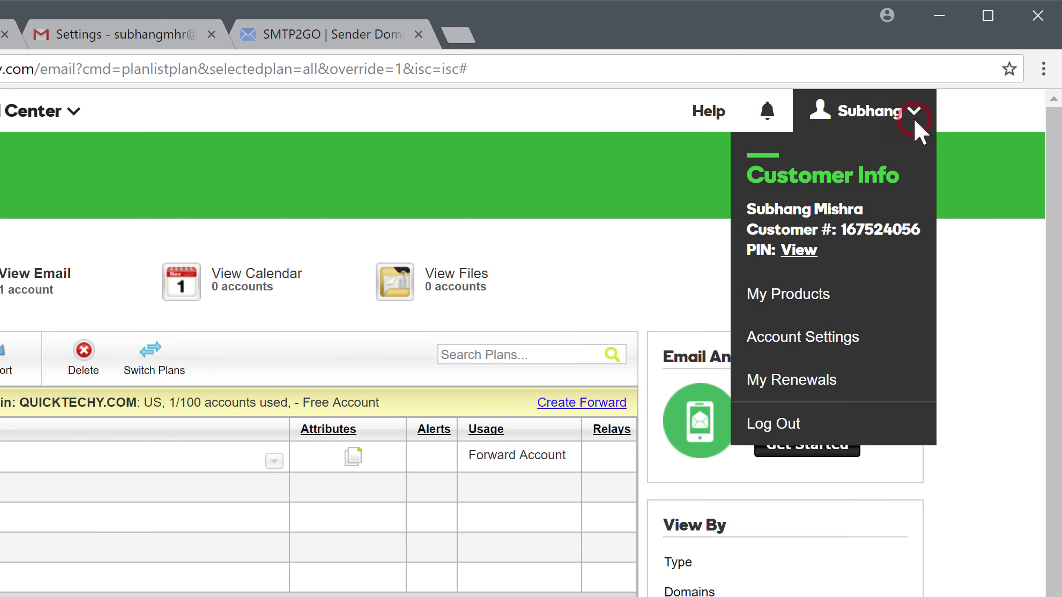
{"action": "left_click", "coordinate": [769, 307]}
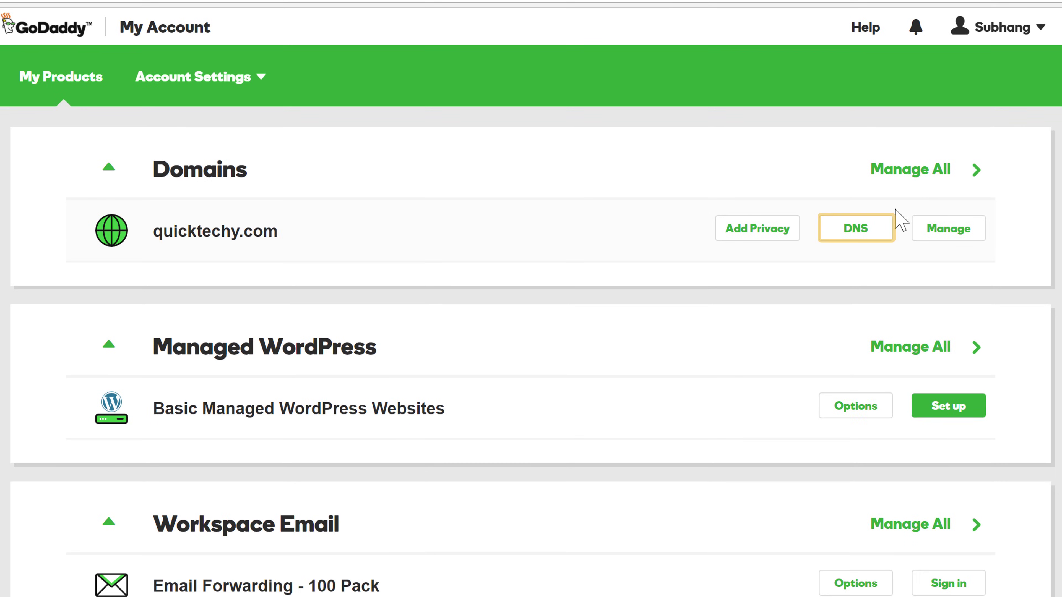
{"action": "left_click", "coordinate": [856, 246]}
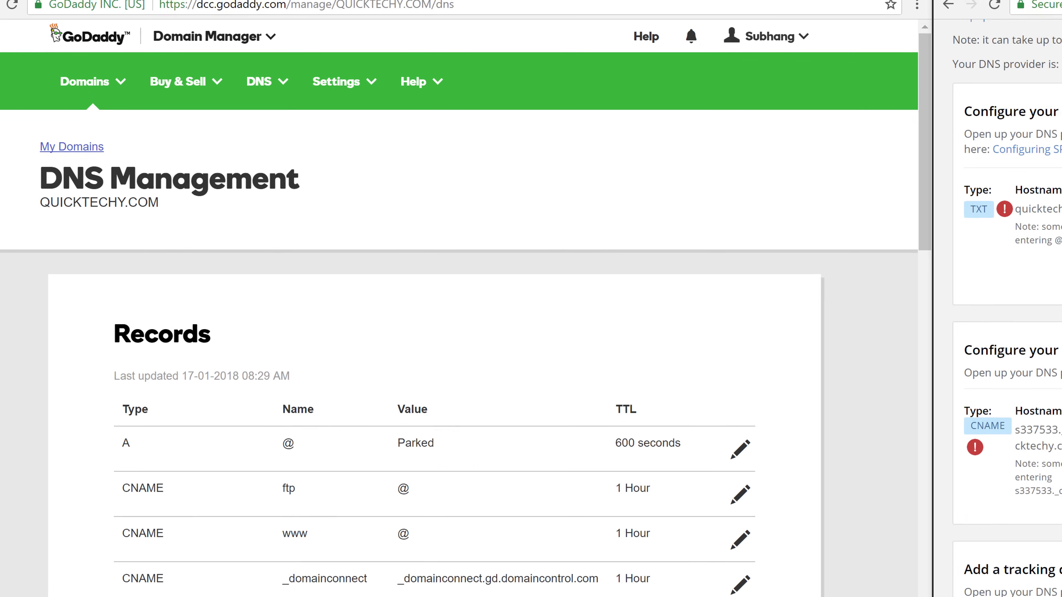
{"action": "left_click_drag", "start_coordinate": [880, 230], "coordinate": [831, 437]}
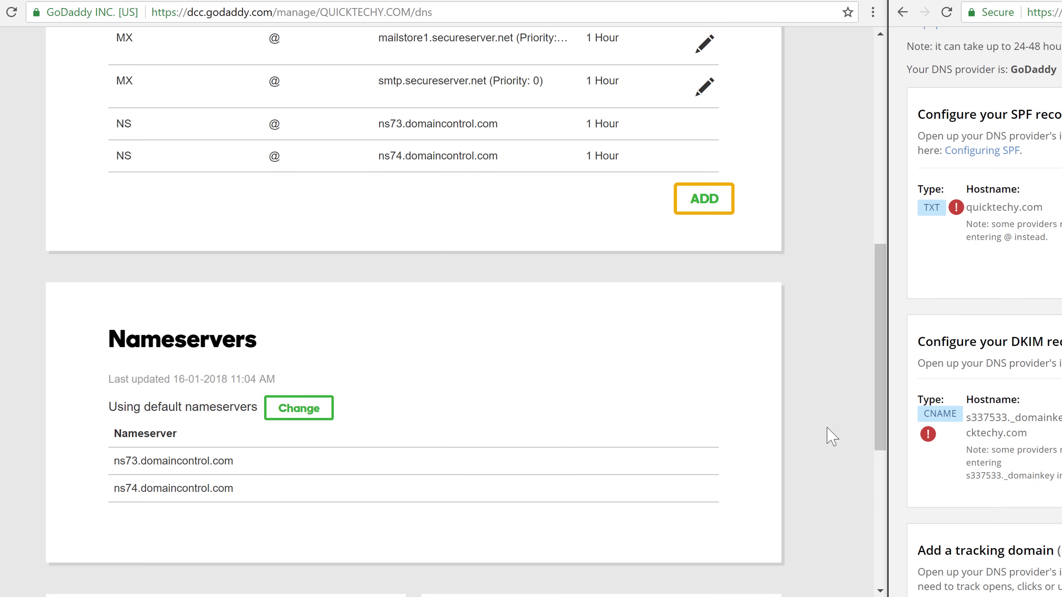
Start a new TXT record with host quicktechy.com (@), copied from SMTP2GO
{"action": "left_click", "coordinate": [704, 199]}
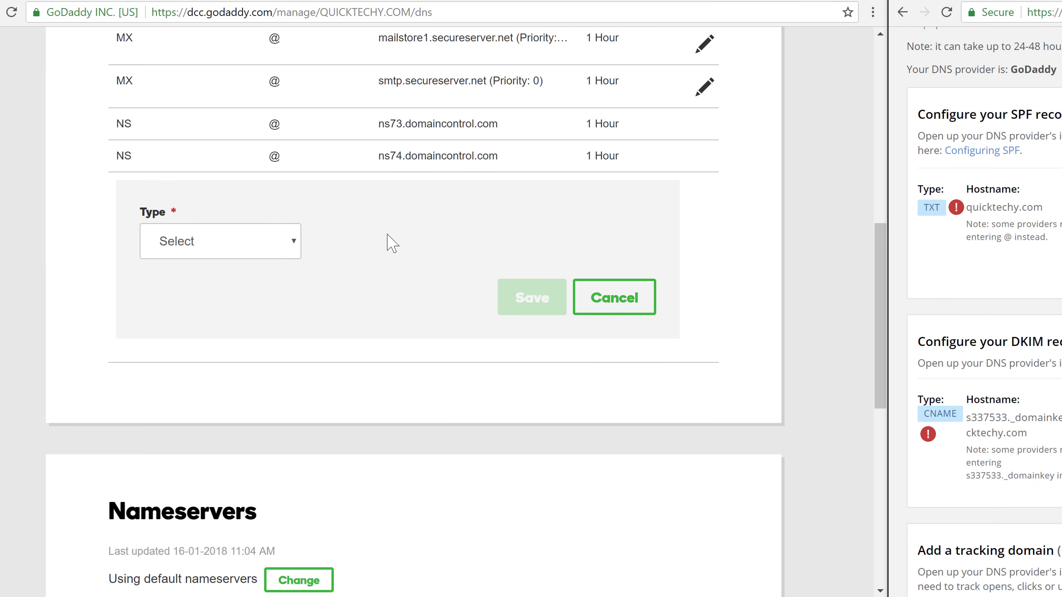
{"action": "left_click", "coordinate": [288, 256]}
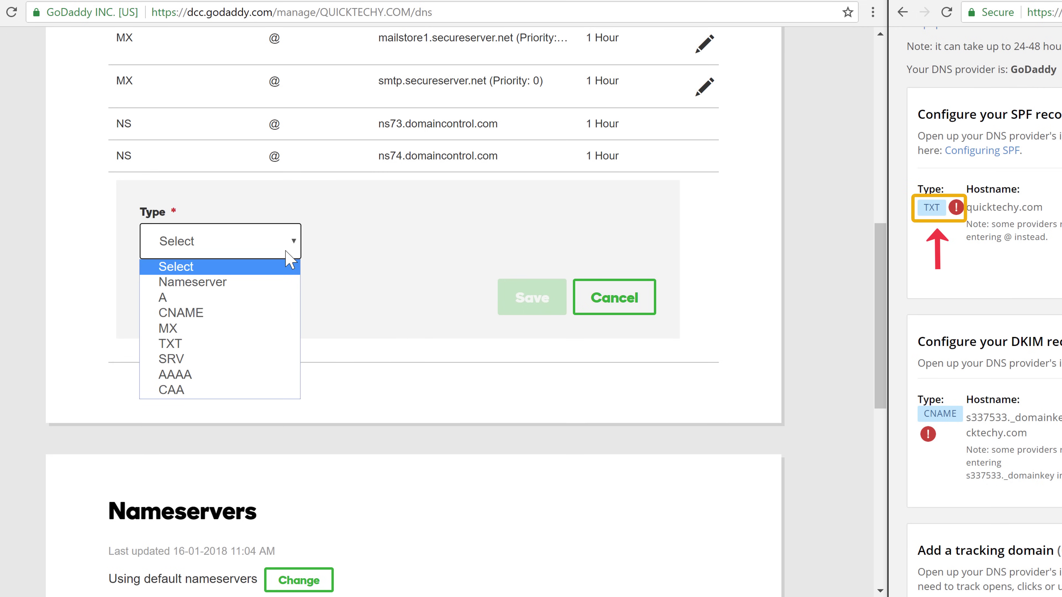
{"action": "left_click", "coordinate": [190, 345]}
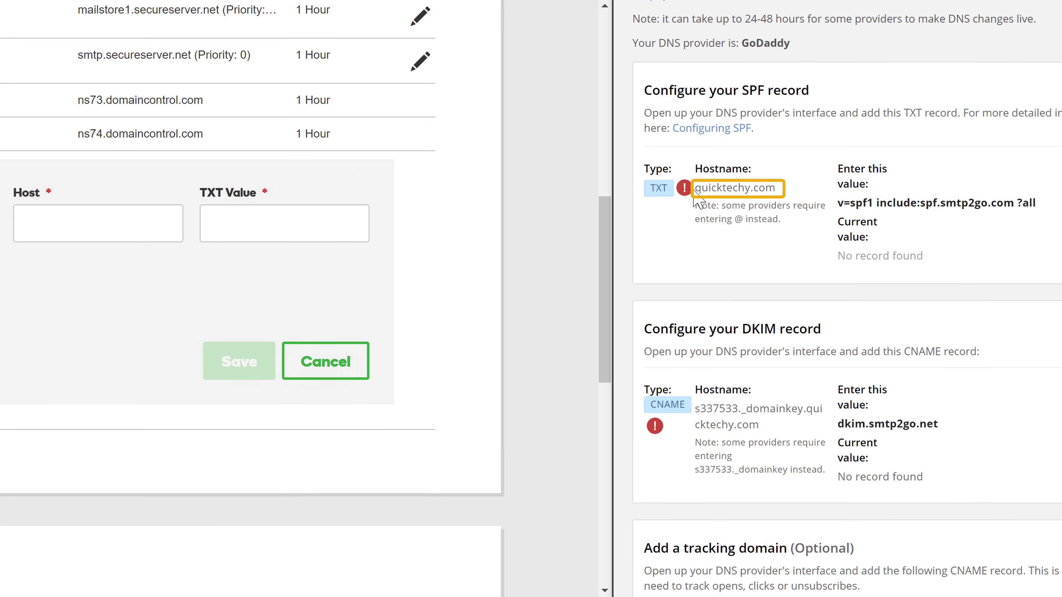
{"action": "left_click_drag", "start_coordinate": [696, 188], "coordinate": [785, 187]}
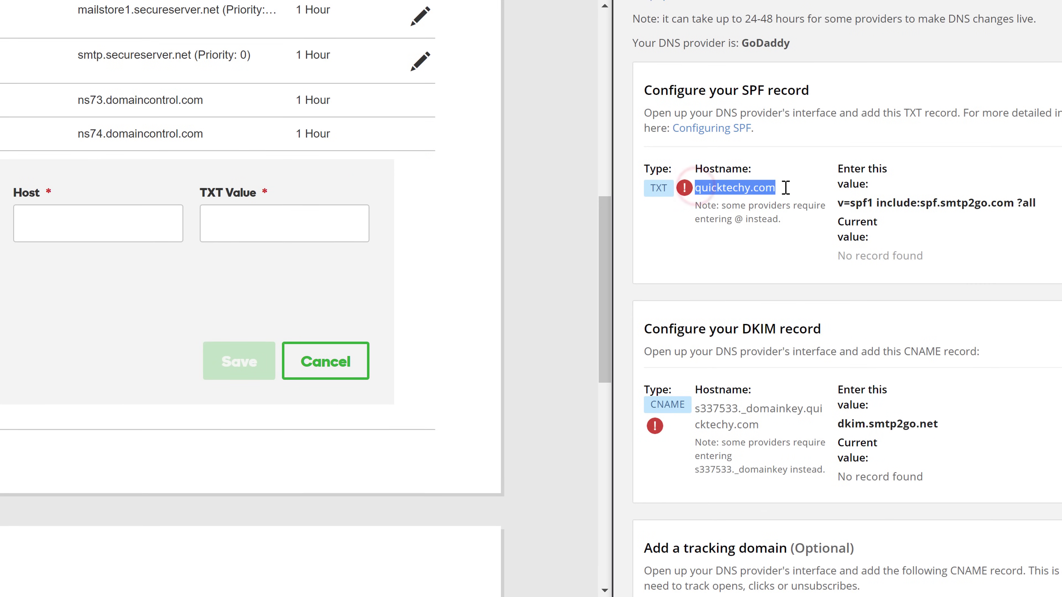
{"action": "right_click", "coordinate": [764, 189]}
{"action": "left_click", "coordinate": [797, 202]}
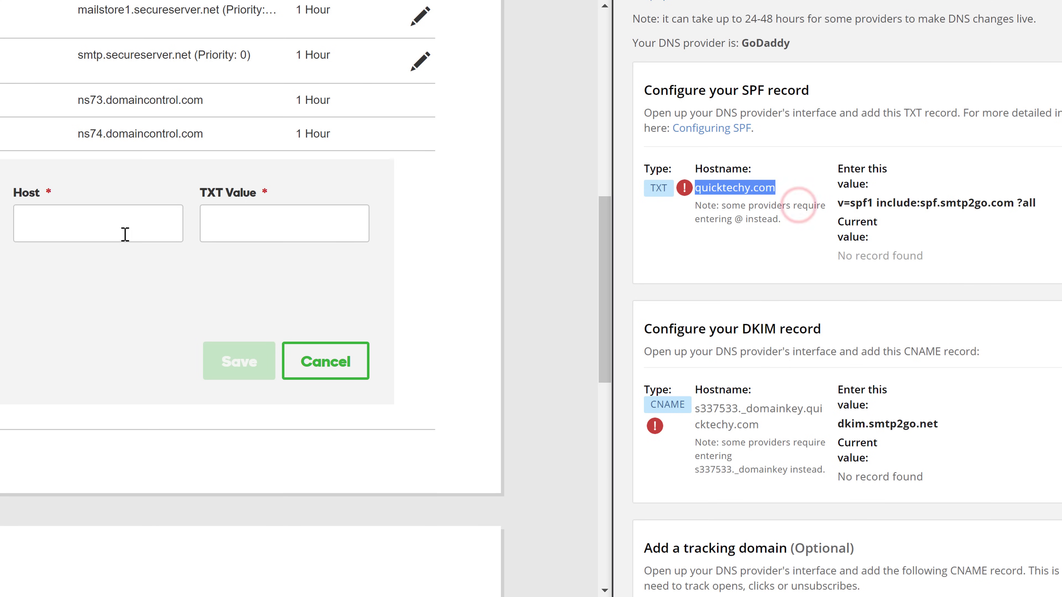
{"action": "left_click", "coordinate": [109, 230]}
{"action": "right_click", "coordinate": [110, 232]}
{"action": "left_click", "coordinate": [166, 334]}
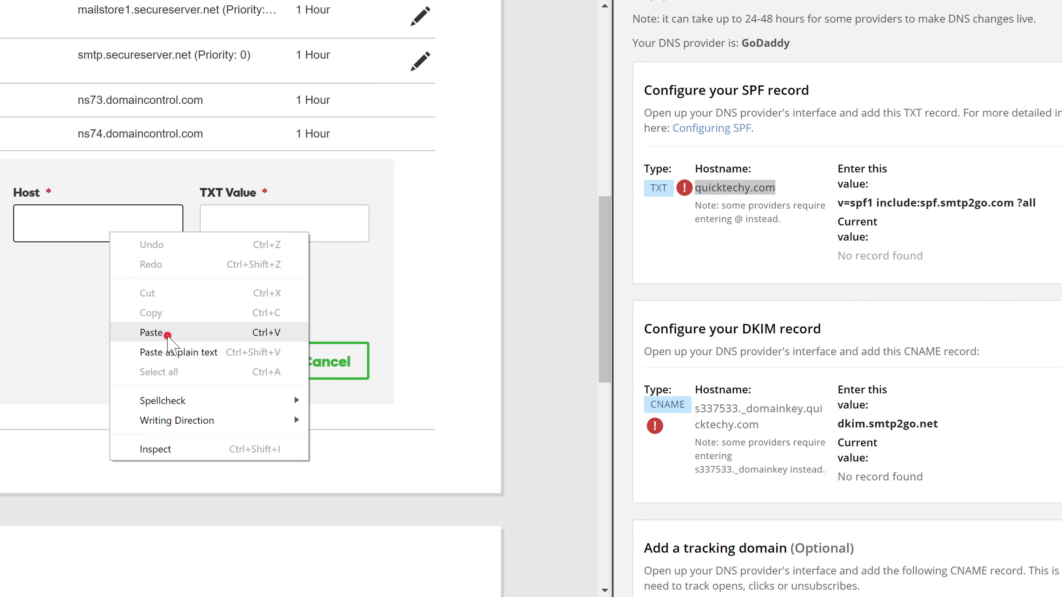
Paste the SPF value v=spf1 include:spf.smtp2go.com ?all as the TXT value and save the record
{"action": "triple_click", "coordinate": [872, 202]}
{"action": "right_click", "coordinate": [872, 202]}
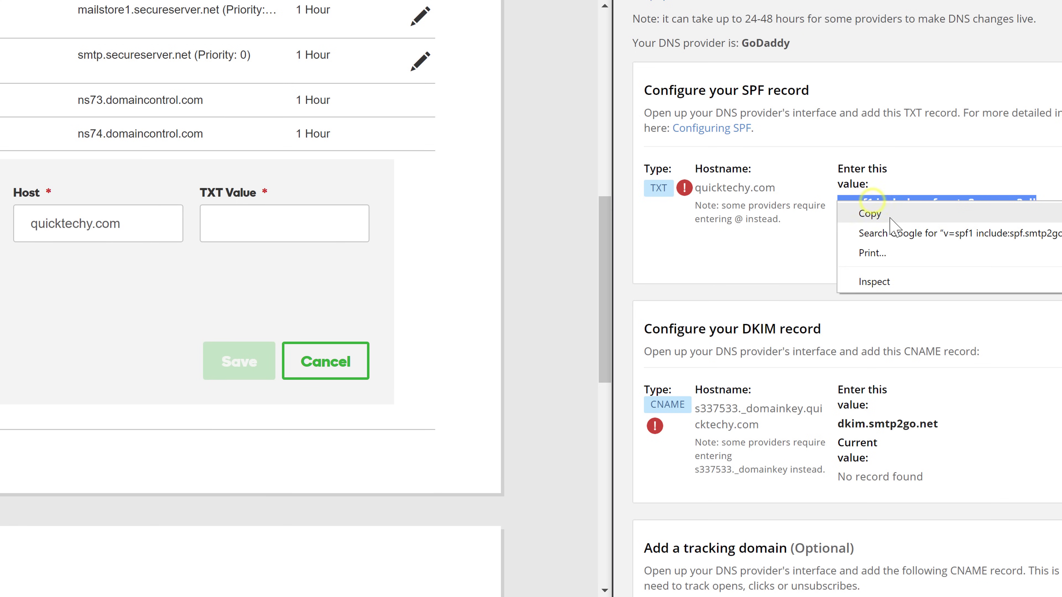
{"action": "left_click", "coordinate": [869, 214]}
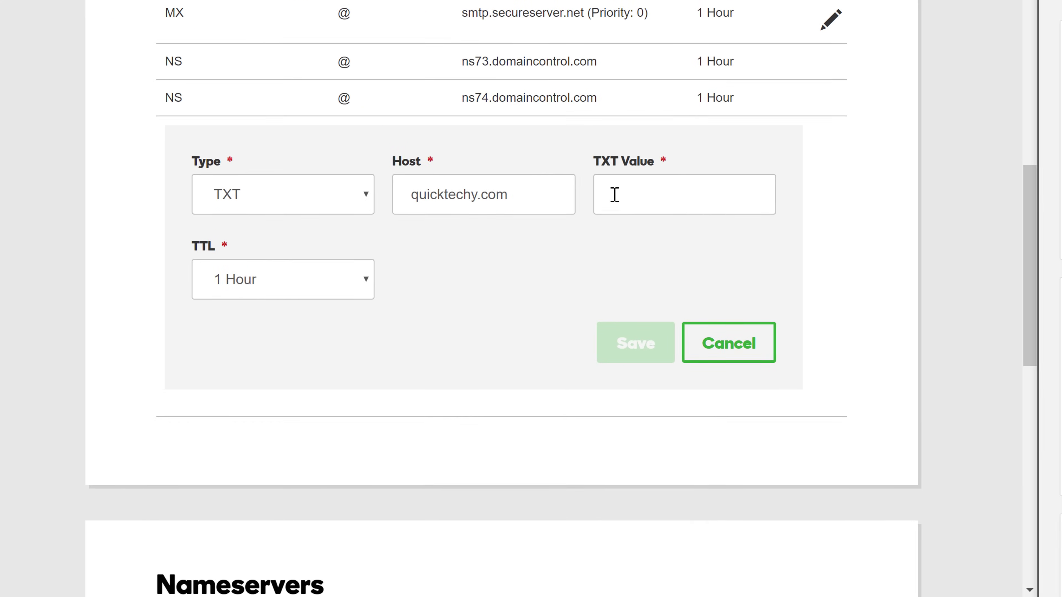
{"action": "right_click", "coordinate": [220, 224]}
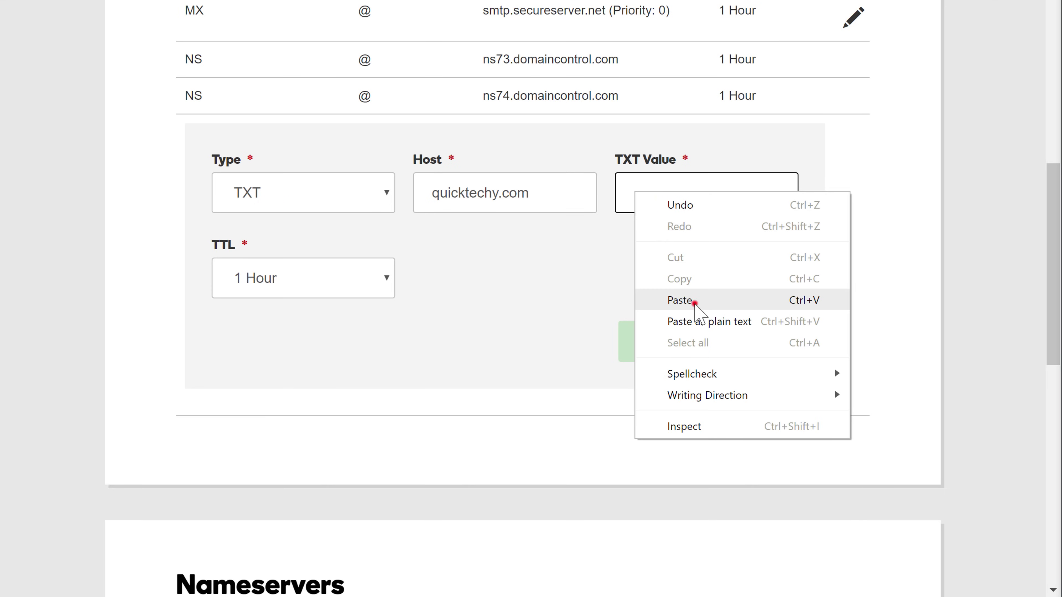
{"action": "left_click", "coordinate": [694, 303]}
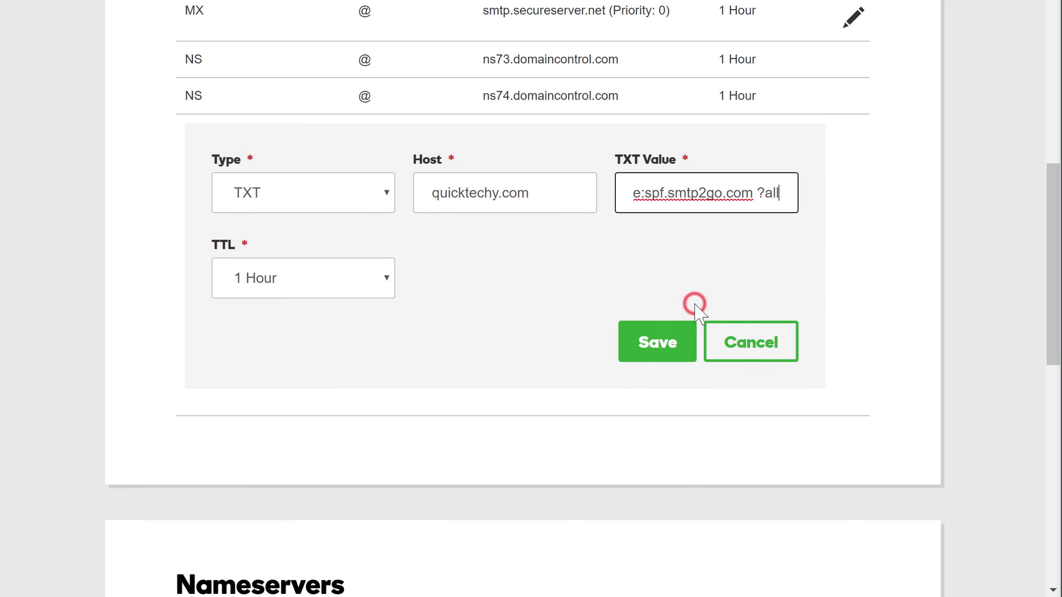
{"action": "left_click", "coordinate": [657, 356]}
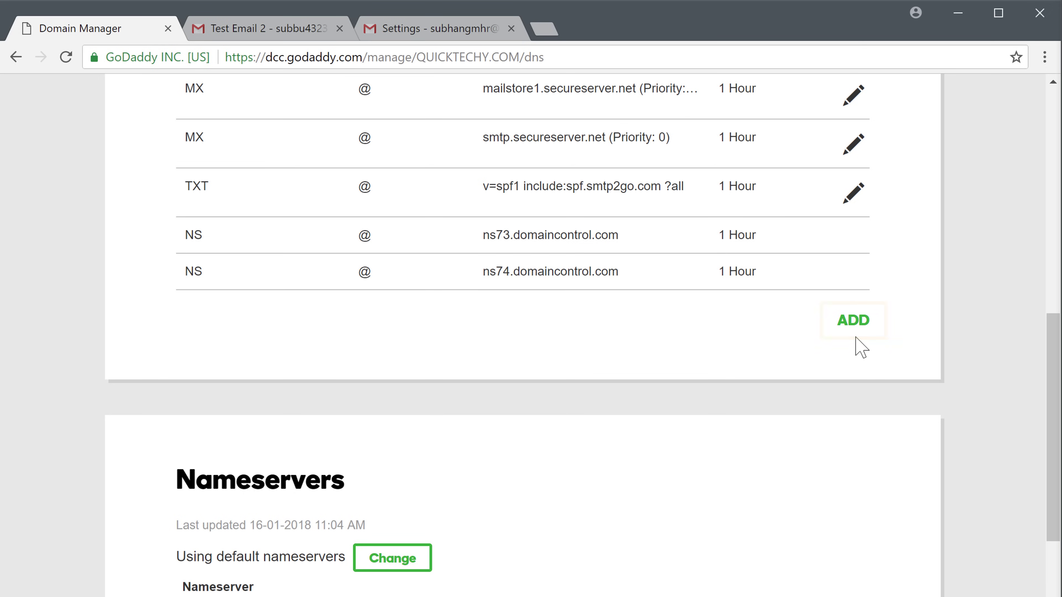
Start a new CNAME record with host s337533._domainkey, the DKIM hostname copied from SMTP2GO
{"action": "left_click", "coordinate": [853, 321]}
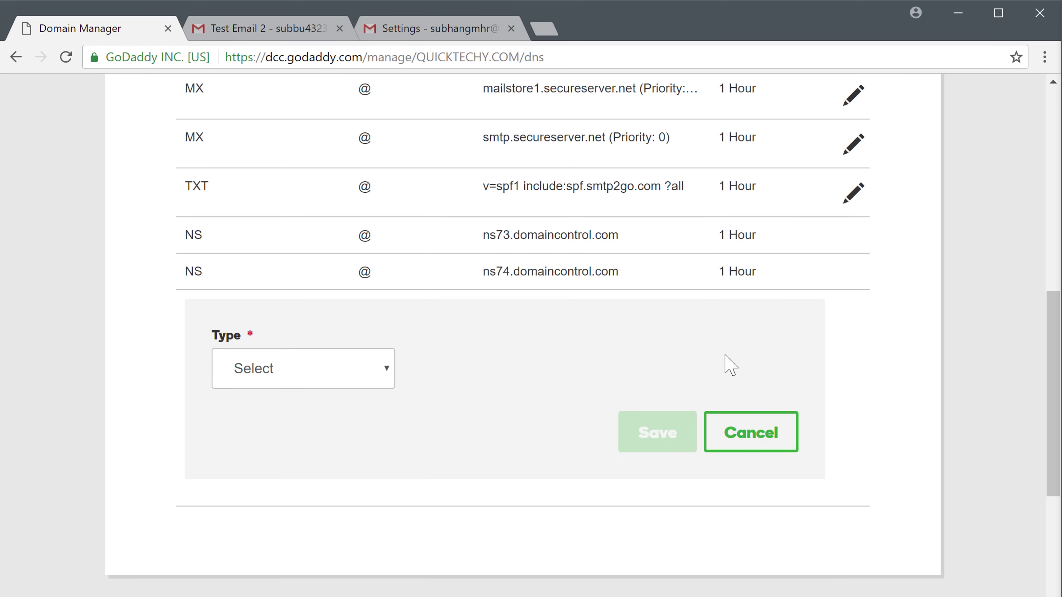
{"action": "left_click", "coordinate": [345, 371]}
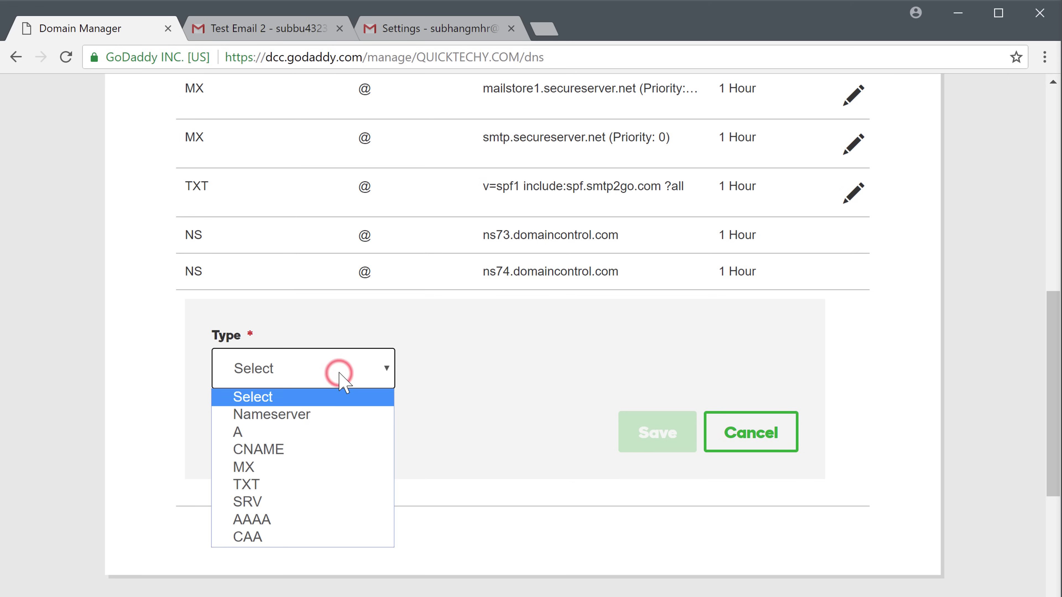
{"action": "left_click", "coordinate": [288, 451]}
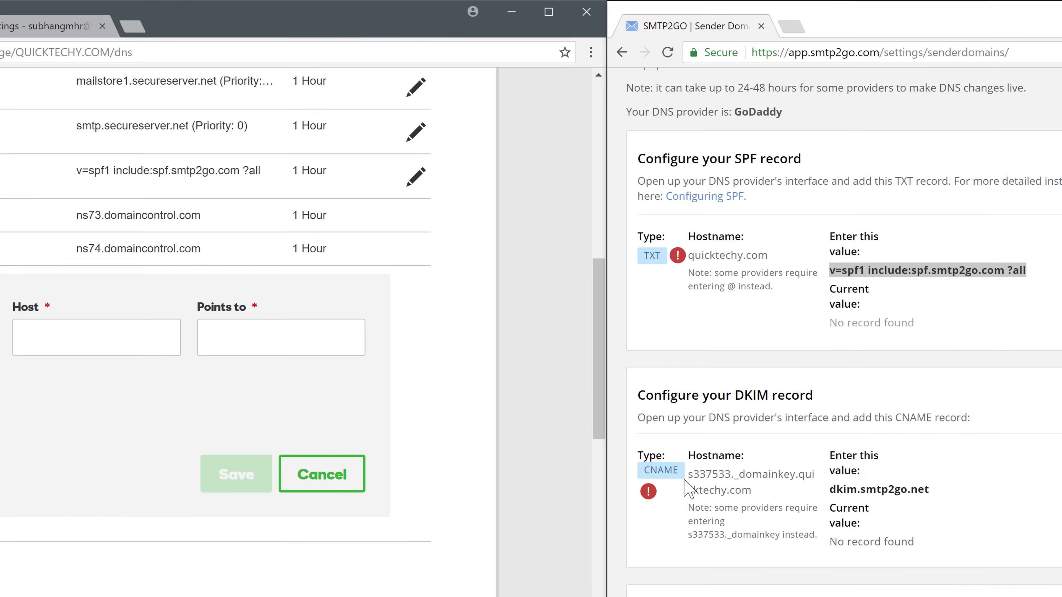
{"action": "left_click", "coordinate": [692, 476]}
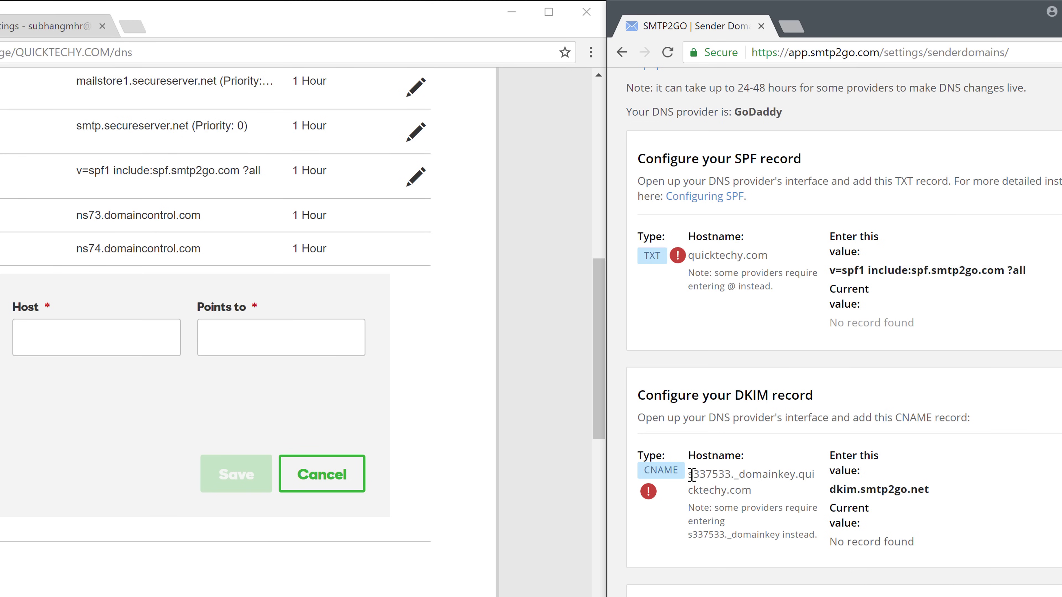
{"action": "left_click_drag", "start_coordinate": [692, 476], "coordinate": [732, 487]}
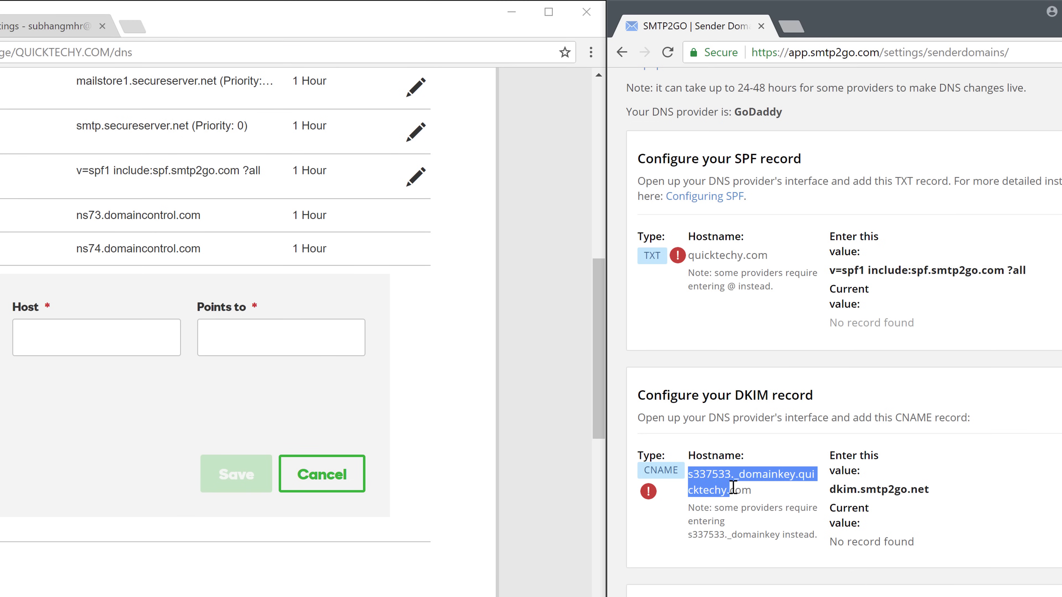
{"action": "right_click", "coordinate": [721, 496]}
{"action": "left_click", "coordinate": [774, 511]}
{"action": "left_click", "coordinate": [74, 348]}
{"action": "right_click", "coordinate": [75, 347]}
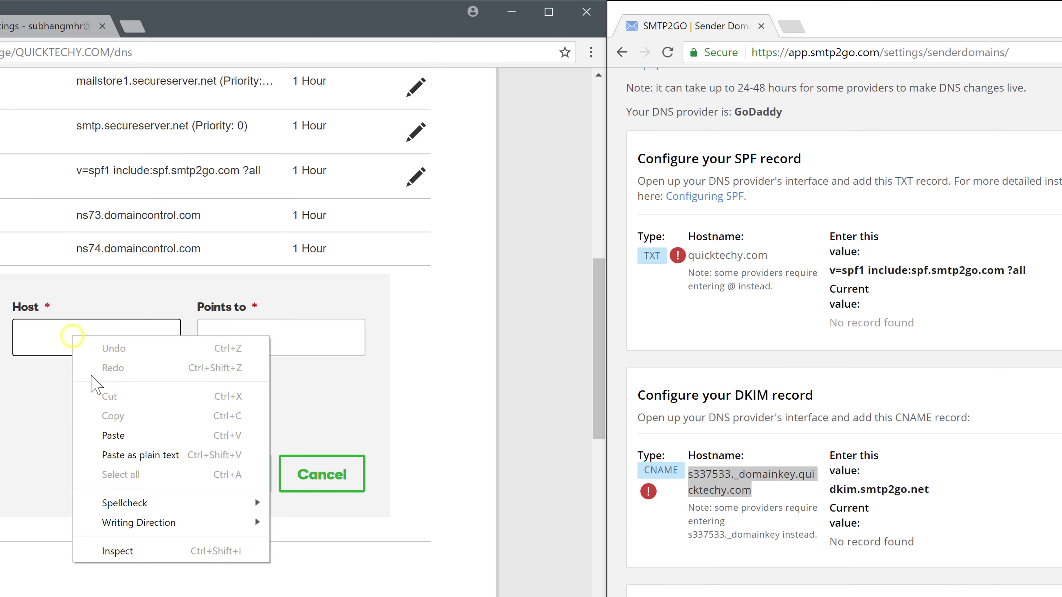
{"action": "left_click", "coordinate": [132, 435]}
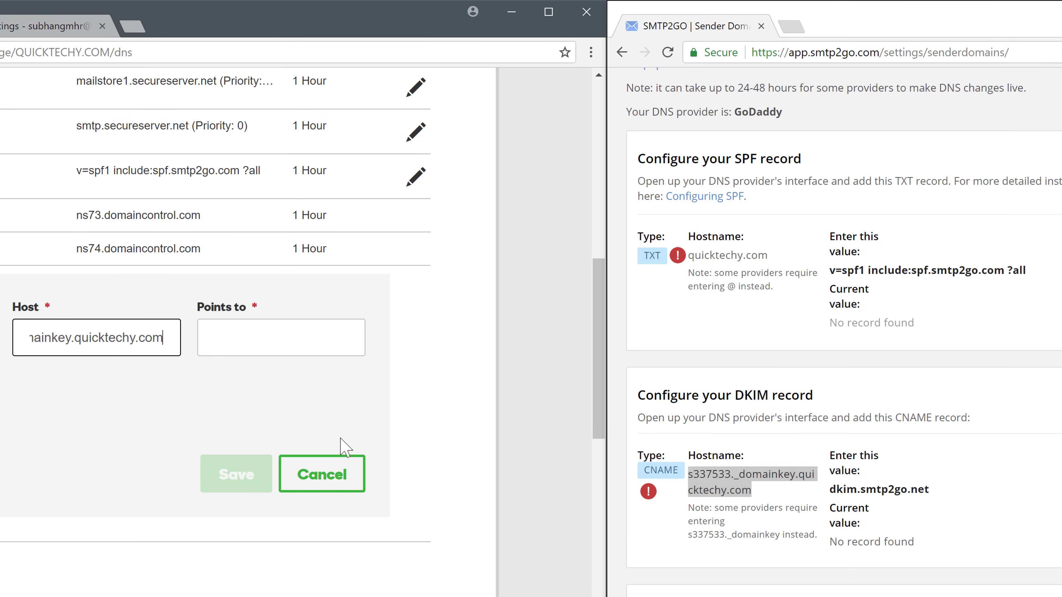
Point the CNAME to dkim.smtp2go.net and save the record
{"action": "double_click", "coordinate": [842, 489]}
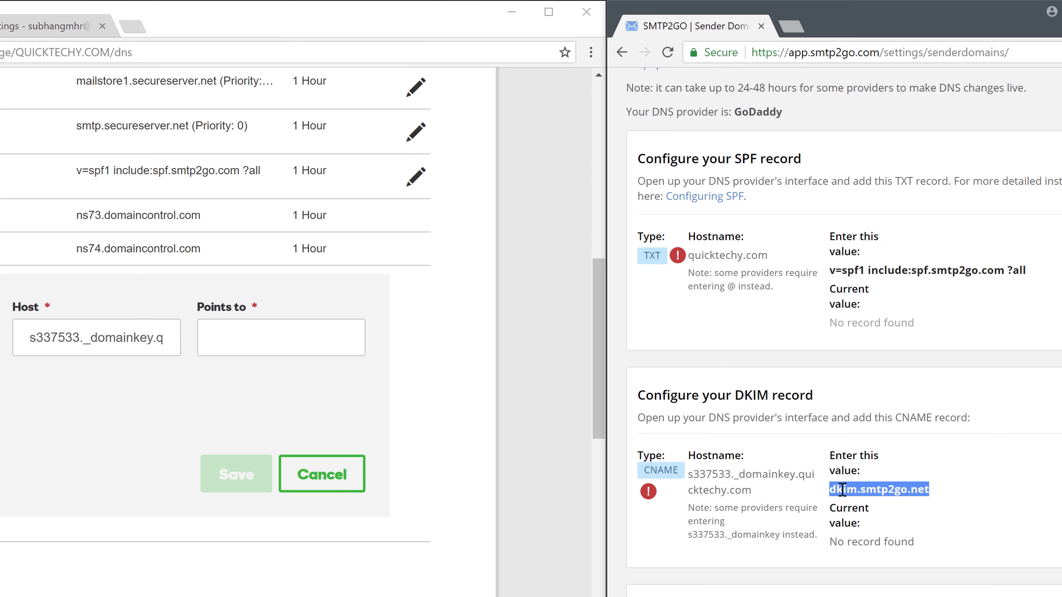
{"action": "right_click", "coordinate": [841, 492]}
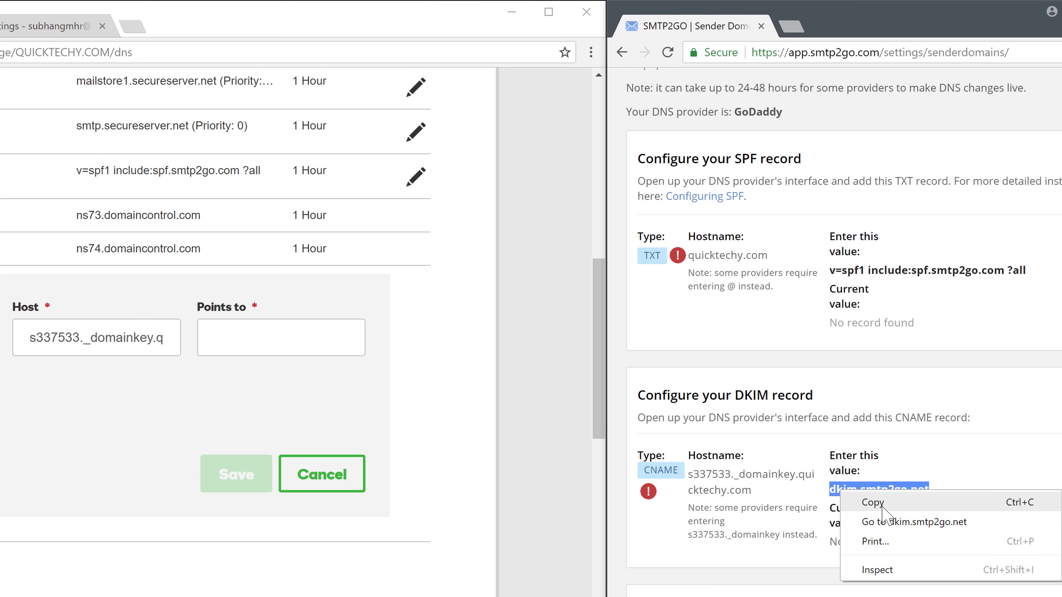
{"action": "left_click", "coordinate": [871, 503]}
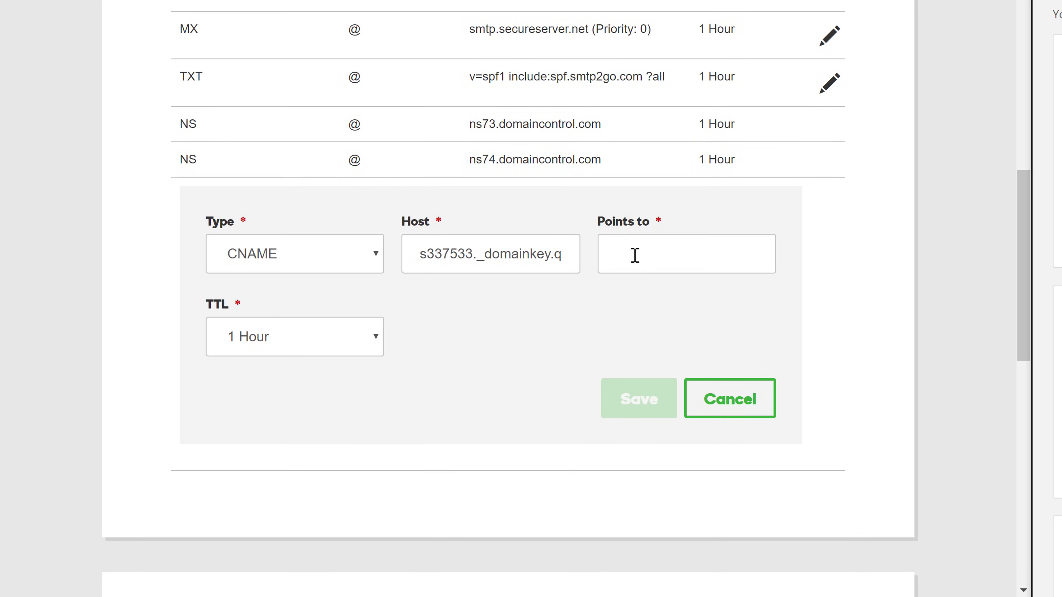
{"action": "left_click", "coordinate": [538, 276]}
{"action": "right_click", "coordinate": [538, 273]}
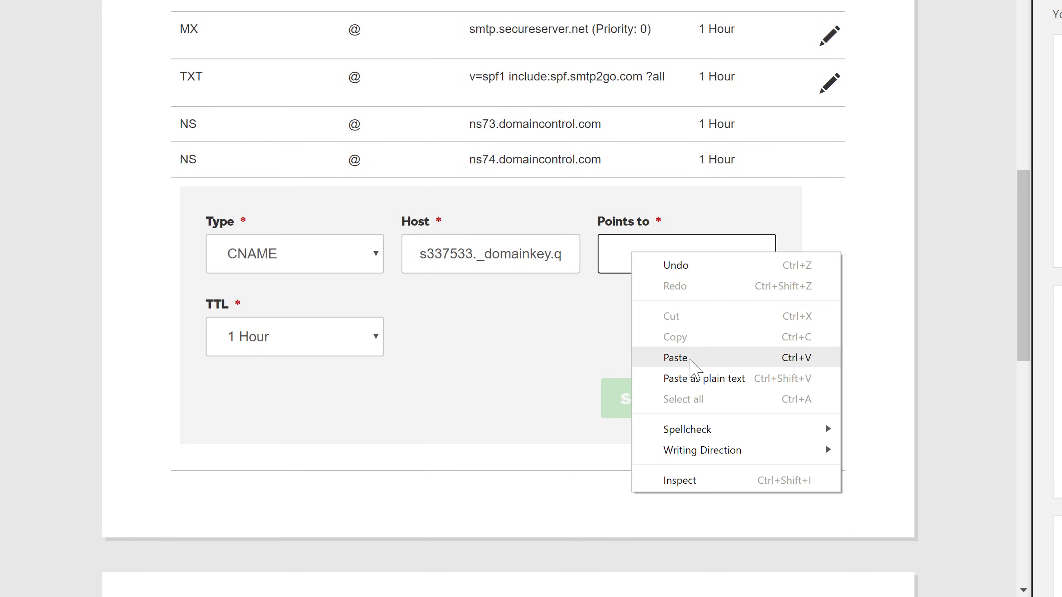
{"action": "left_click", "coordinate": [685, 359]}
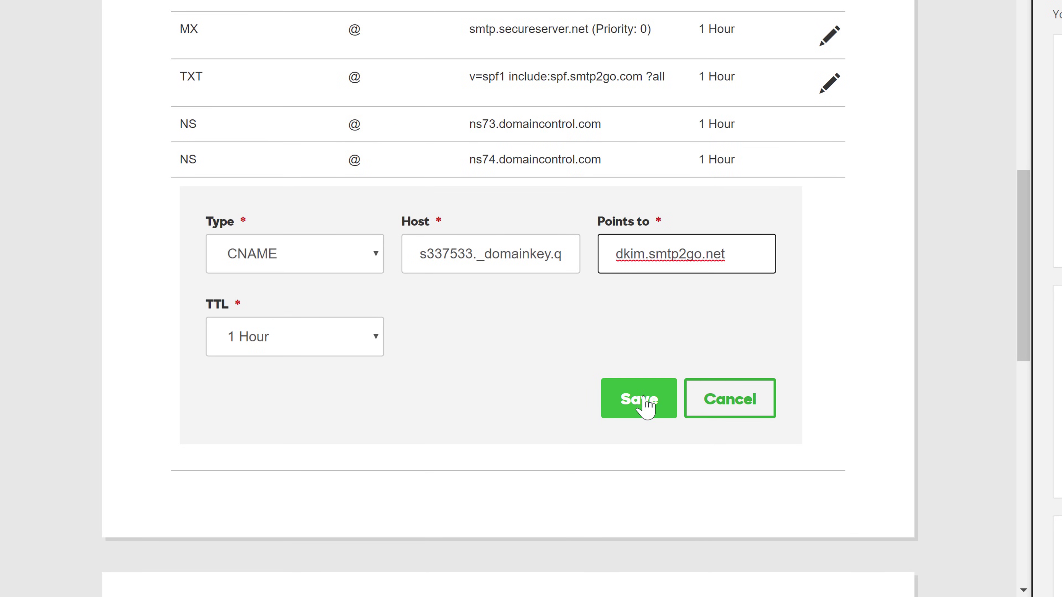
{"action": "left_click", "coordinate": [640, 412]}
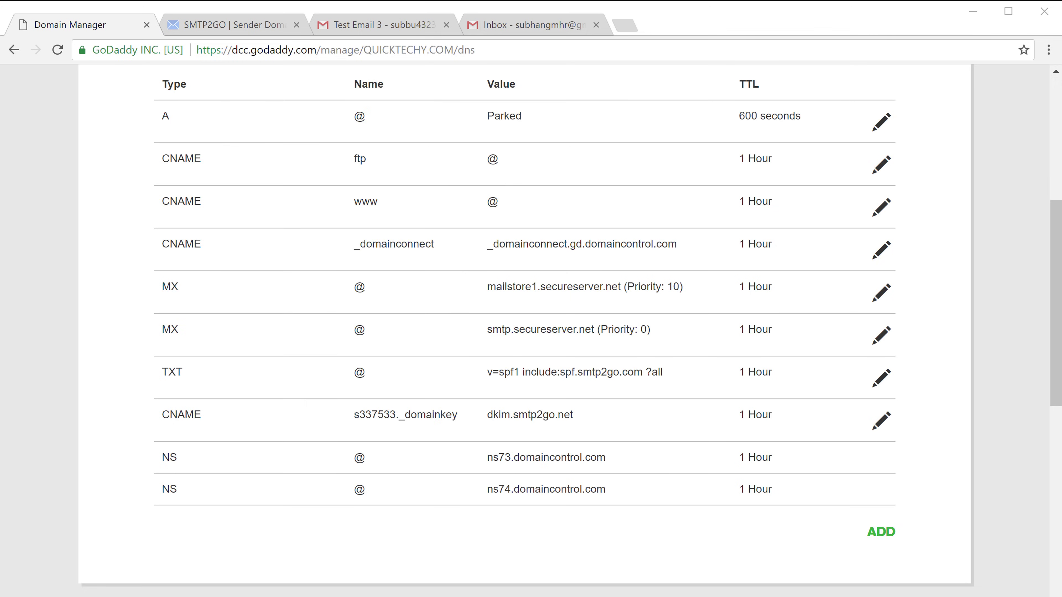
Verify quicktechy.com in SMTP2GO Sender Domains so its SPF and DKIM records show green checks
{"action": "left_click", "coordinate": [202, 31]}
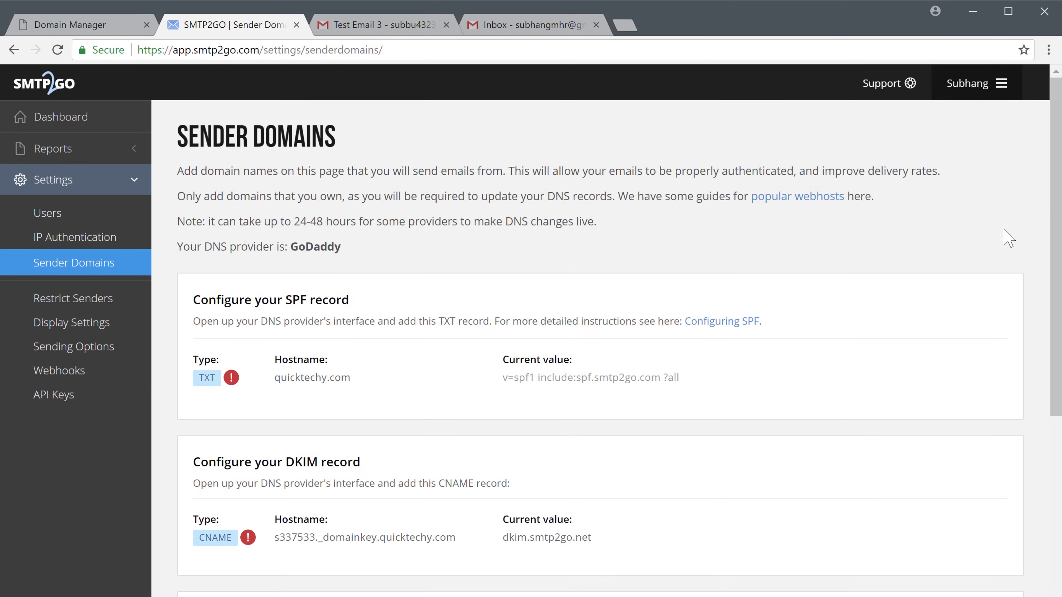
{"action": "left_click_drag", "start_coordinate": [1056, 237], "coordinate": [1058, 288]}
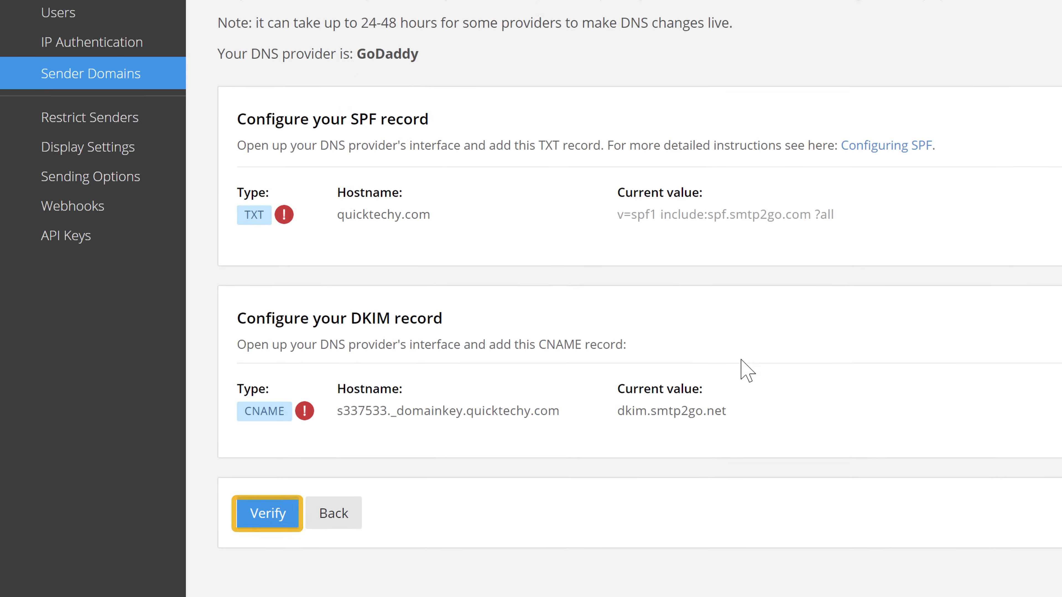
{"action": "left_click", "coordinate": [271, 528]}
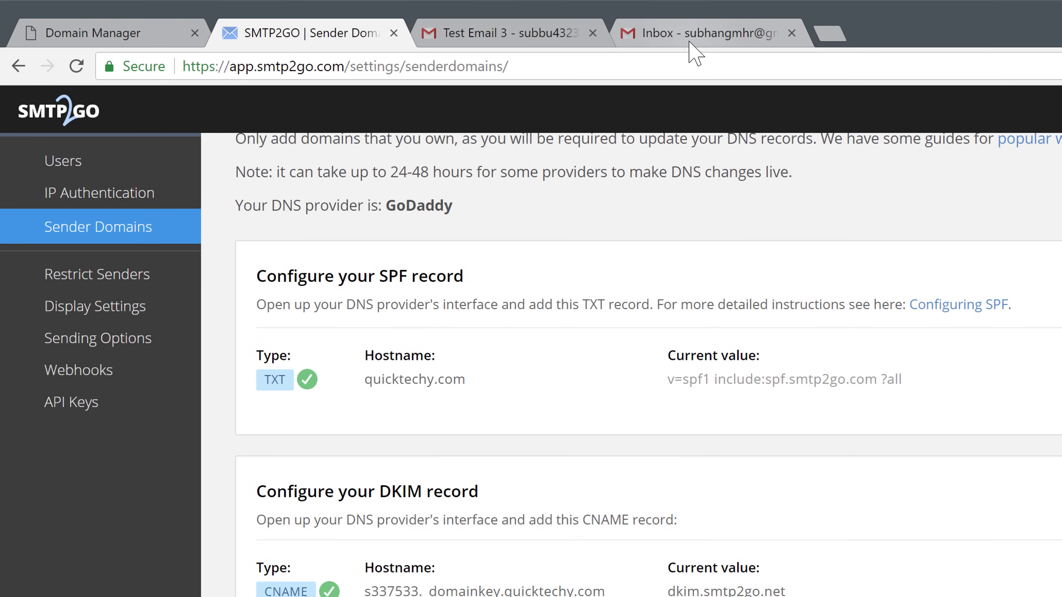
{"action": "left_click", "coordinate": [689, 42]}
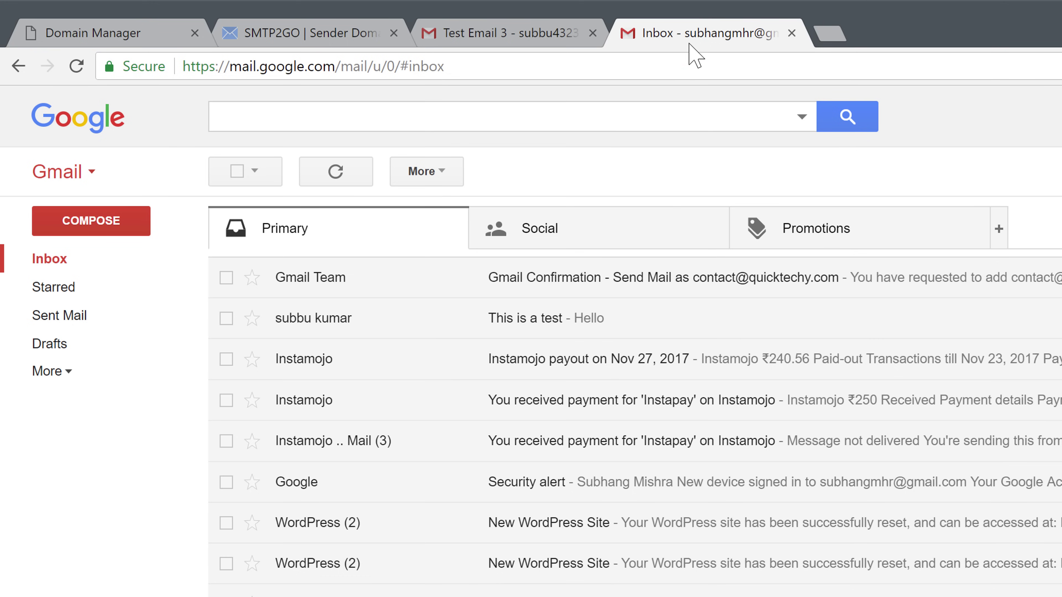
Send 'Test Email 3' with body "Let's see if it worked." to the suggested test recipient
{"action": "left_click", "coordinate": [79, 234]}
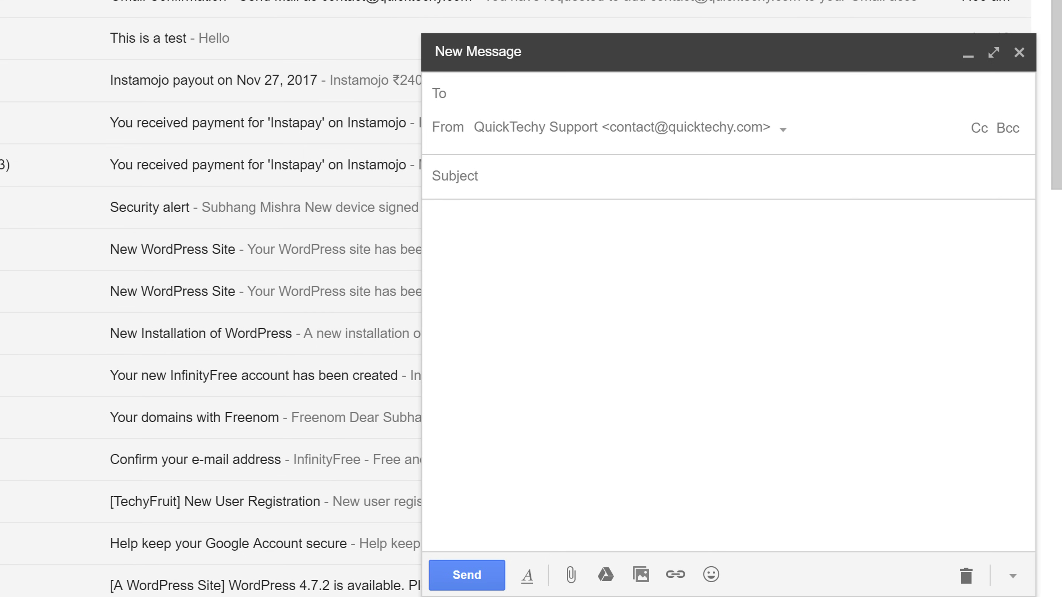
{"action": "type", "text": "subb"}
{"action": "key", "text": "Return"}
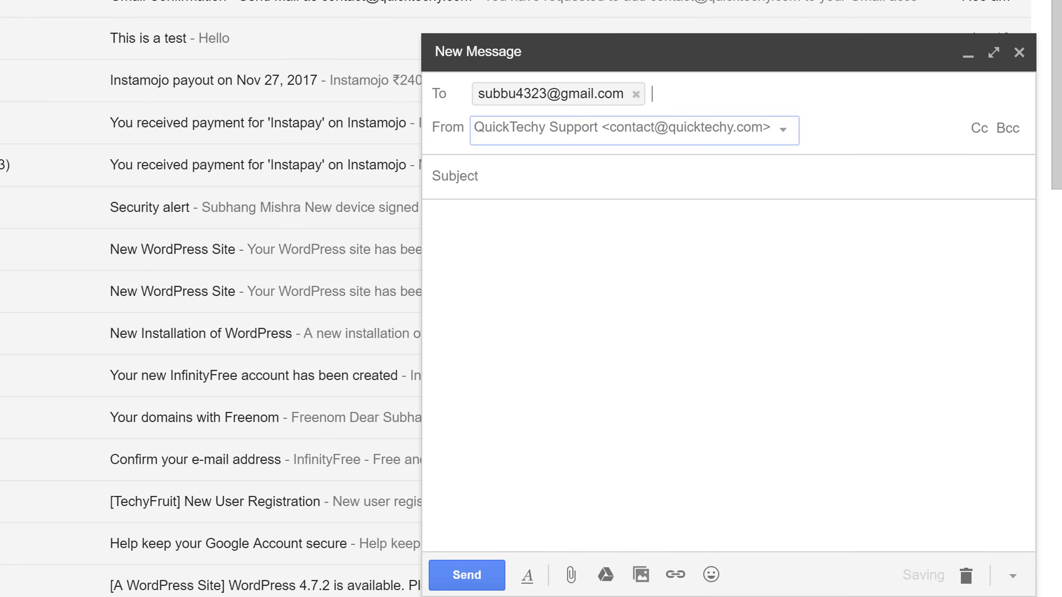
{"action": "key", "text": "Tab"}
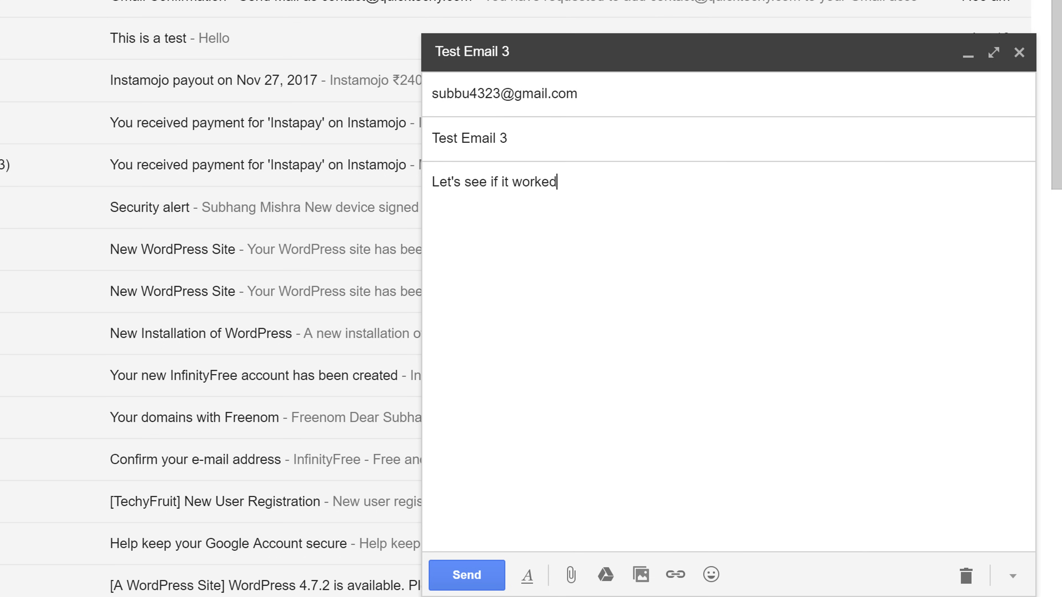
{"action": "type", "text": "."}
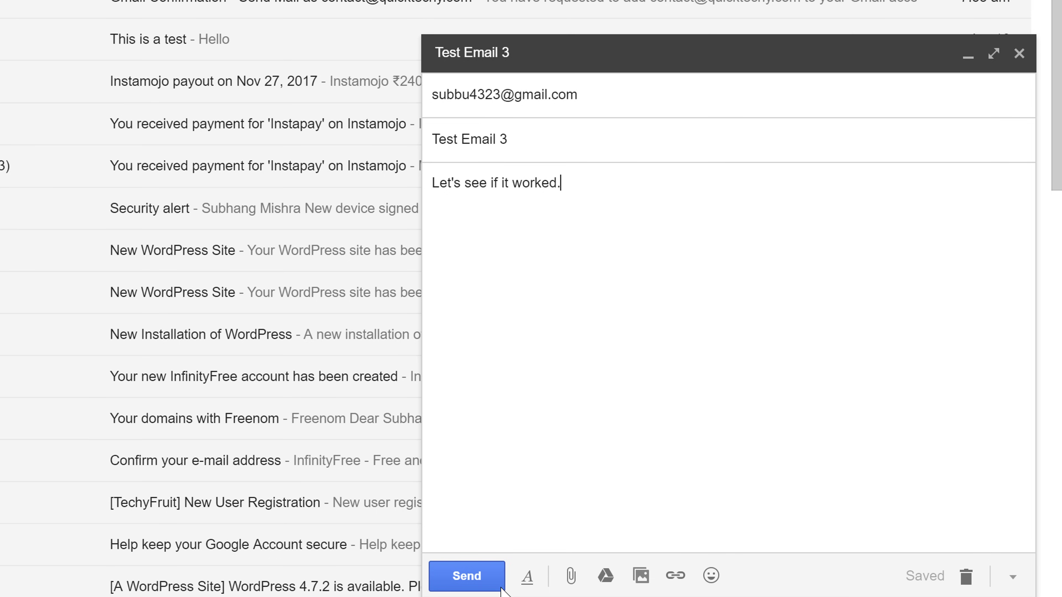
{"action": "left_click", "coordinate": [493, 582]}
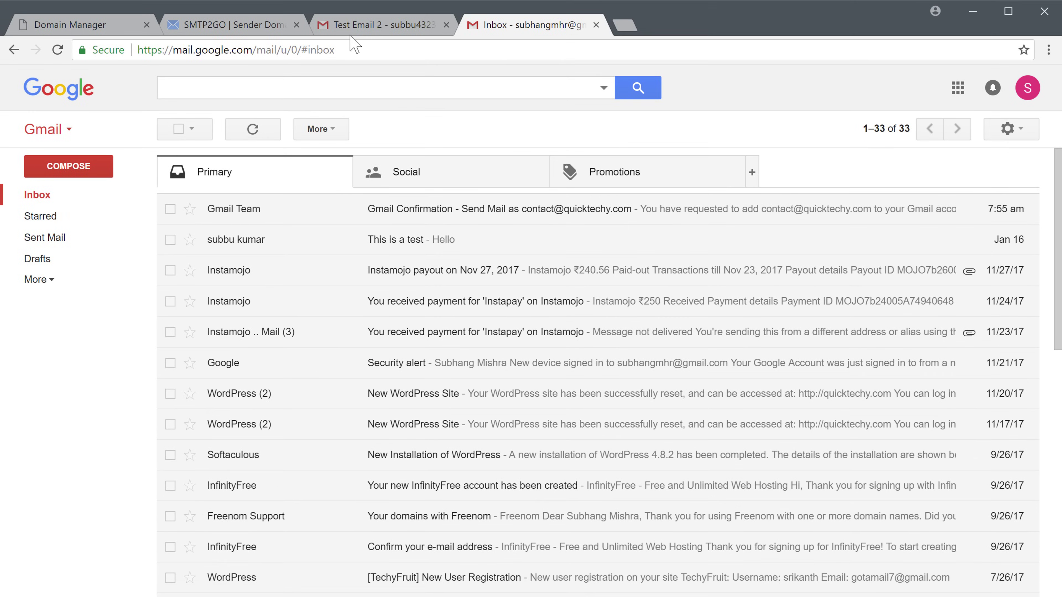
Refresh the recipient's inbox and open Test Email 3 from QuickTechy Support, shown without 'via'
{"action": "left_click", "coordinate": [353, 29]}
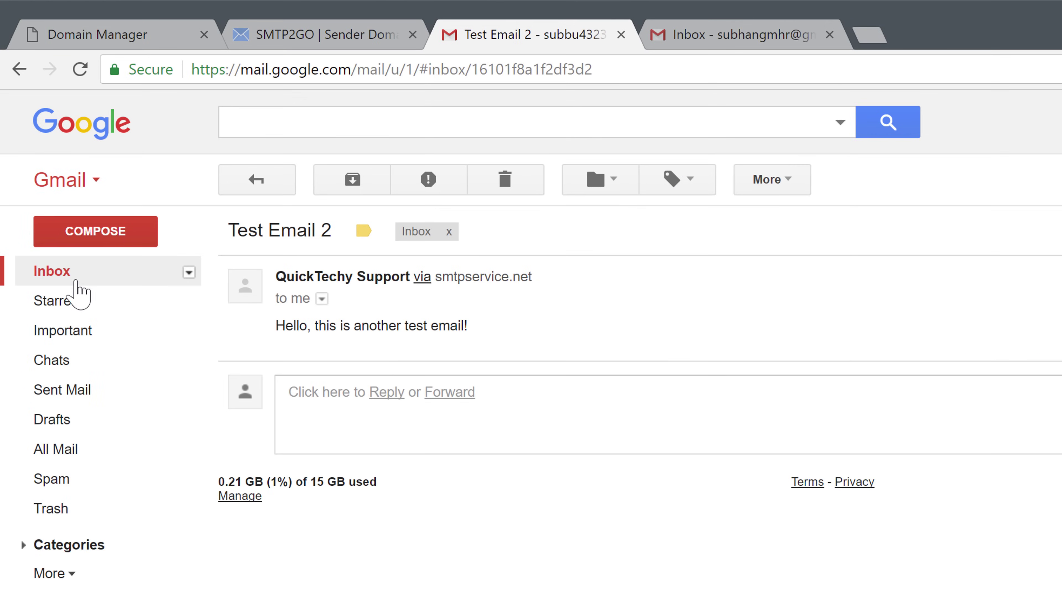
{"action": "left_click", "coordinate": [72, 277]}
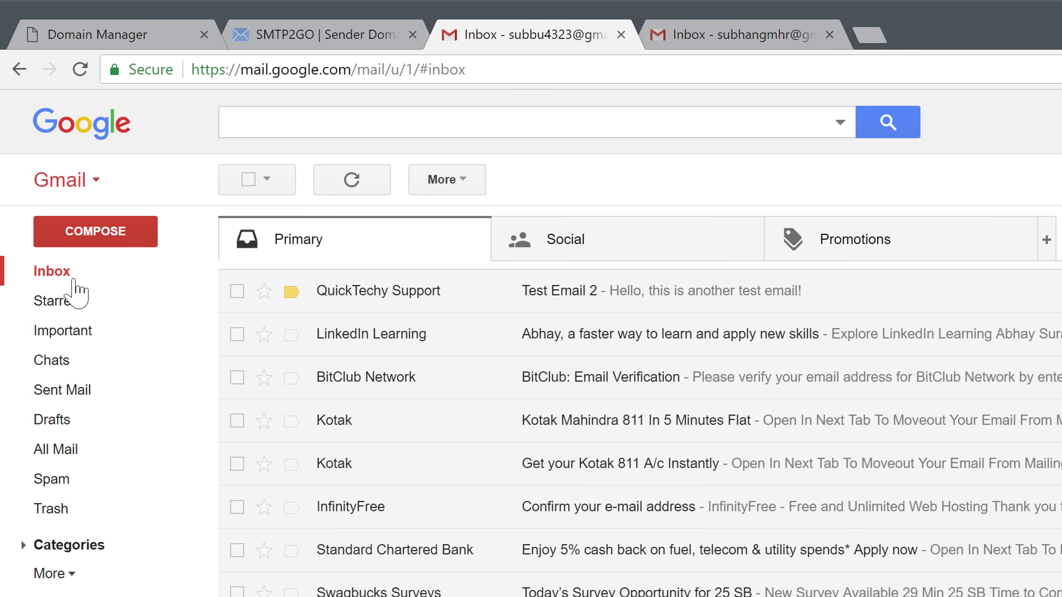
{"action": "left_click", "coordinate": [346, 194]}
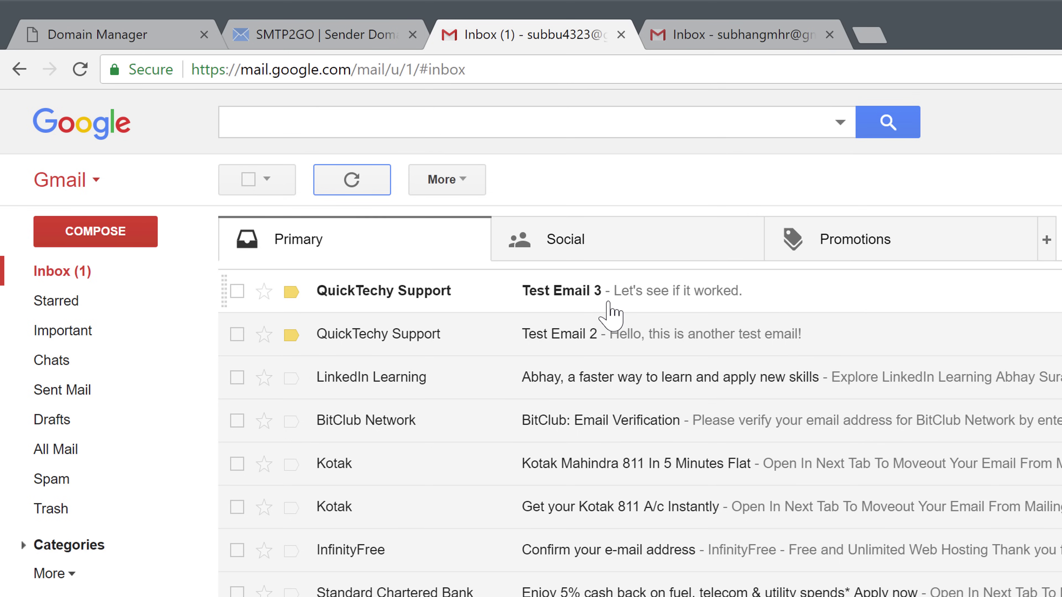
{"action": "left_click", "coordinate": [610, 312]}
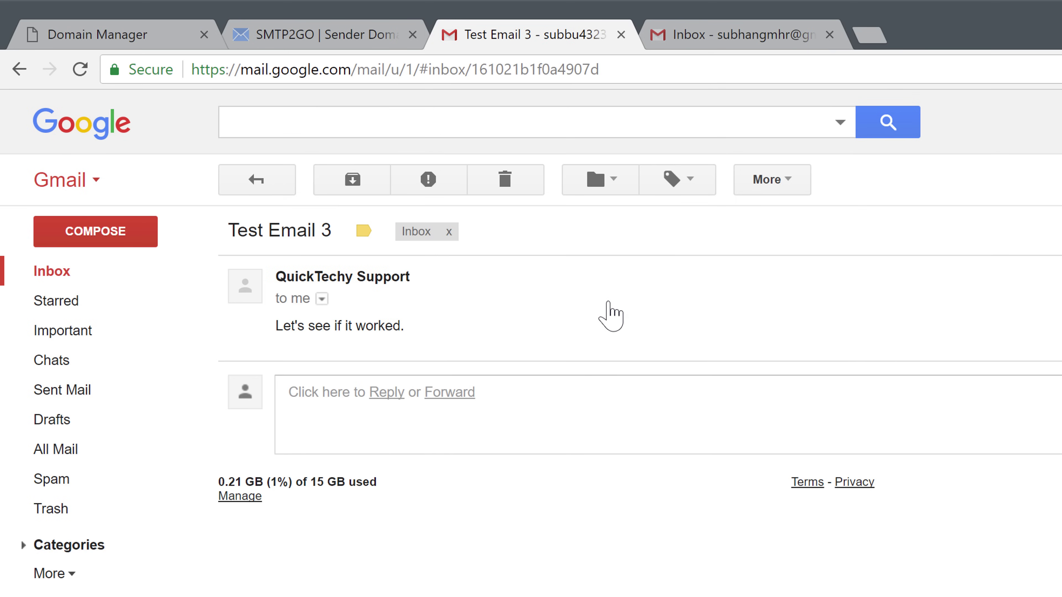